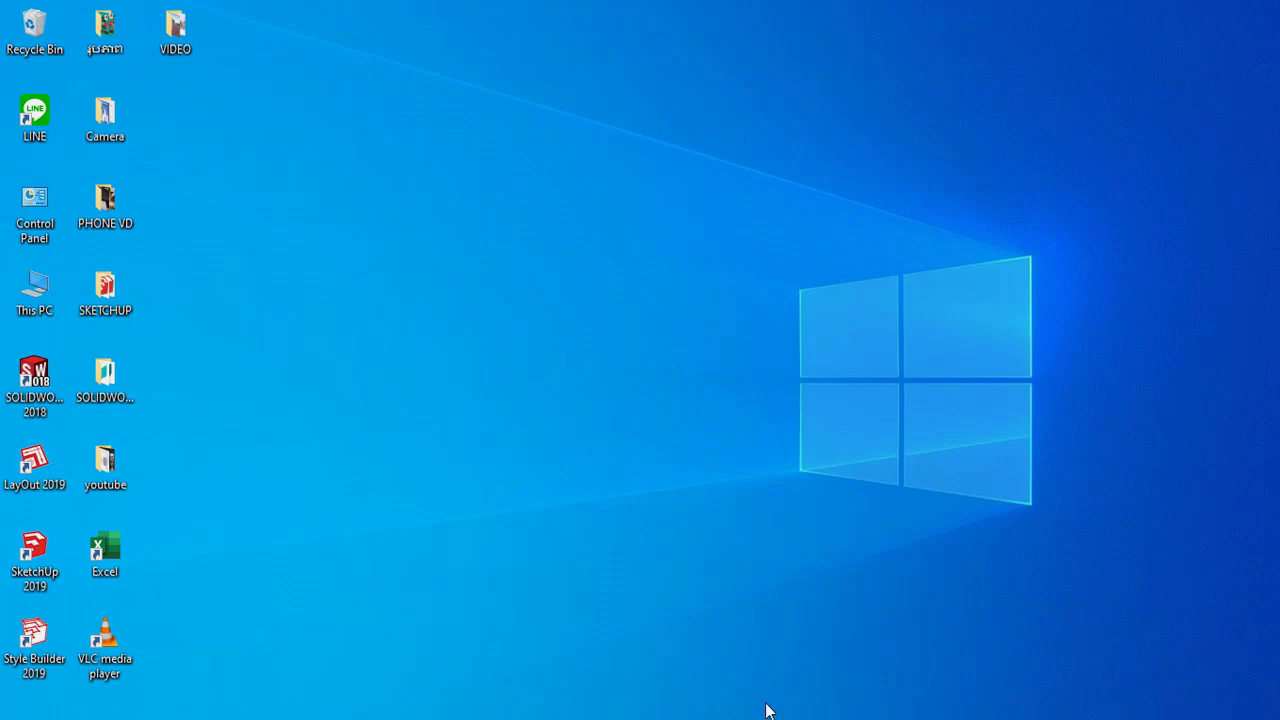
Bring up Chrome, trim the YouTube search text to "FL Studio Beginner" and copy it
{"action": "left_click", "coordinate": [816, 719]}
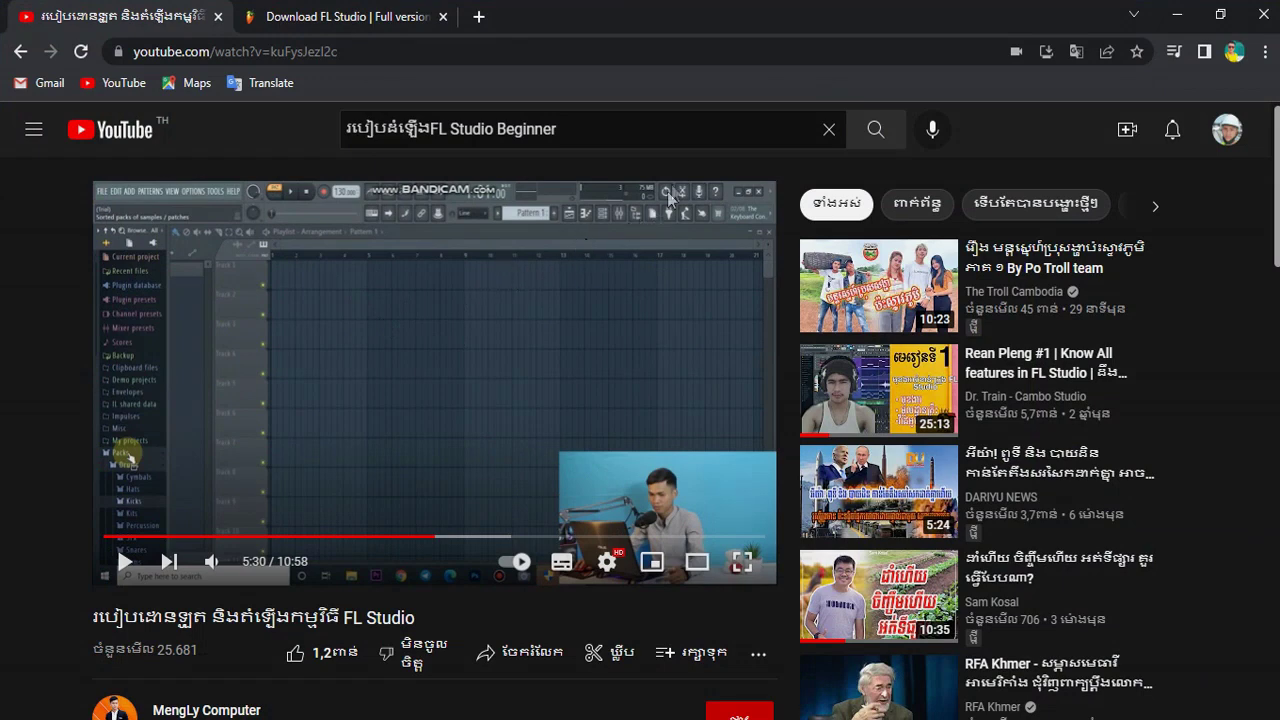
{"action": "left_click", "coordinate": [631, 125]}
{"action": "left_click_drag", "start_coordinate": [604, 127], "coordinate": [433, 126]}
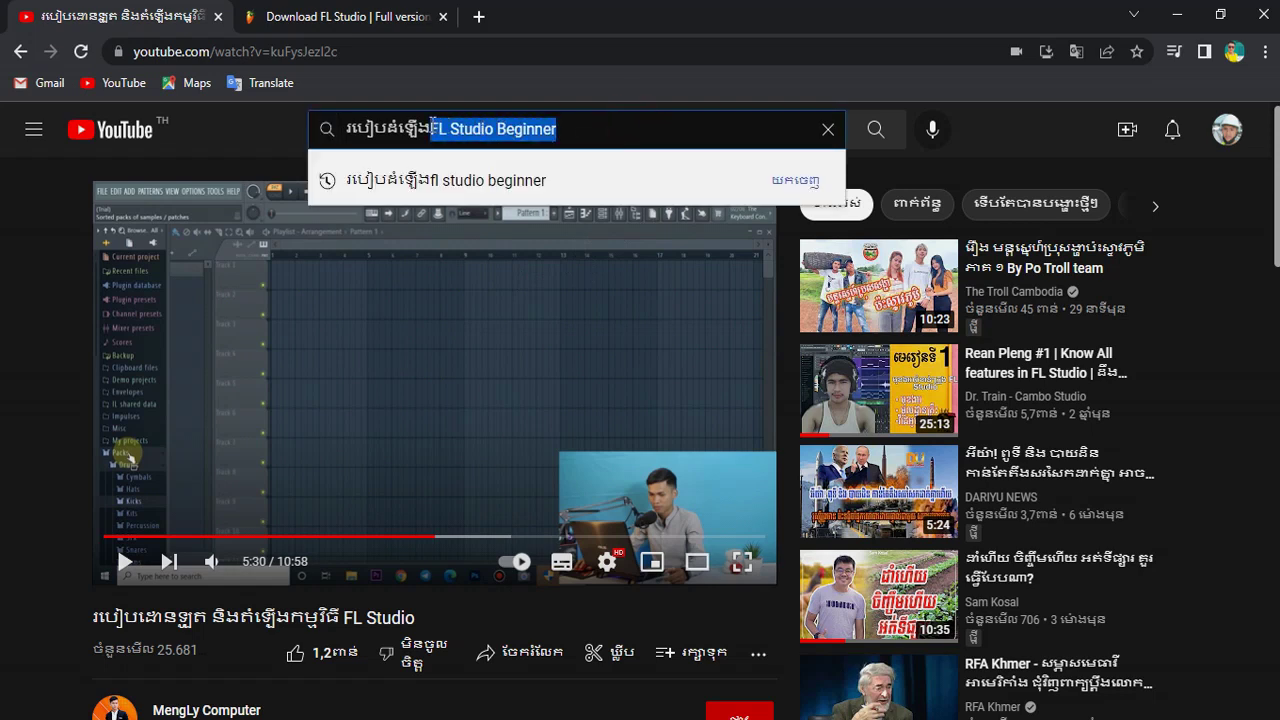
{"action": "left_click", "coordinate": [432, 128]}
{"action": "key", "text": "BackSpace"}
{"action": "key", "text": "BackSpace"}
{"action": "key", "text": "BackSpace"}
{"action": "key", "text": "BackSpace"}
{"action": "key", "text": "BackSpace"}
{"action": "key", "text": "BackSpace"}
{"action": "key", "text": "BackSpace"}
{"action": "key", "text": "BackSpace"}
{"action": "key", "text": "BackSpace"}
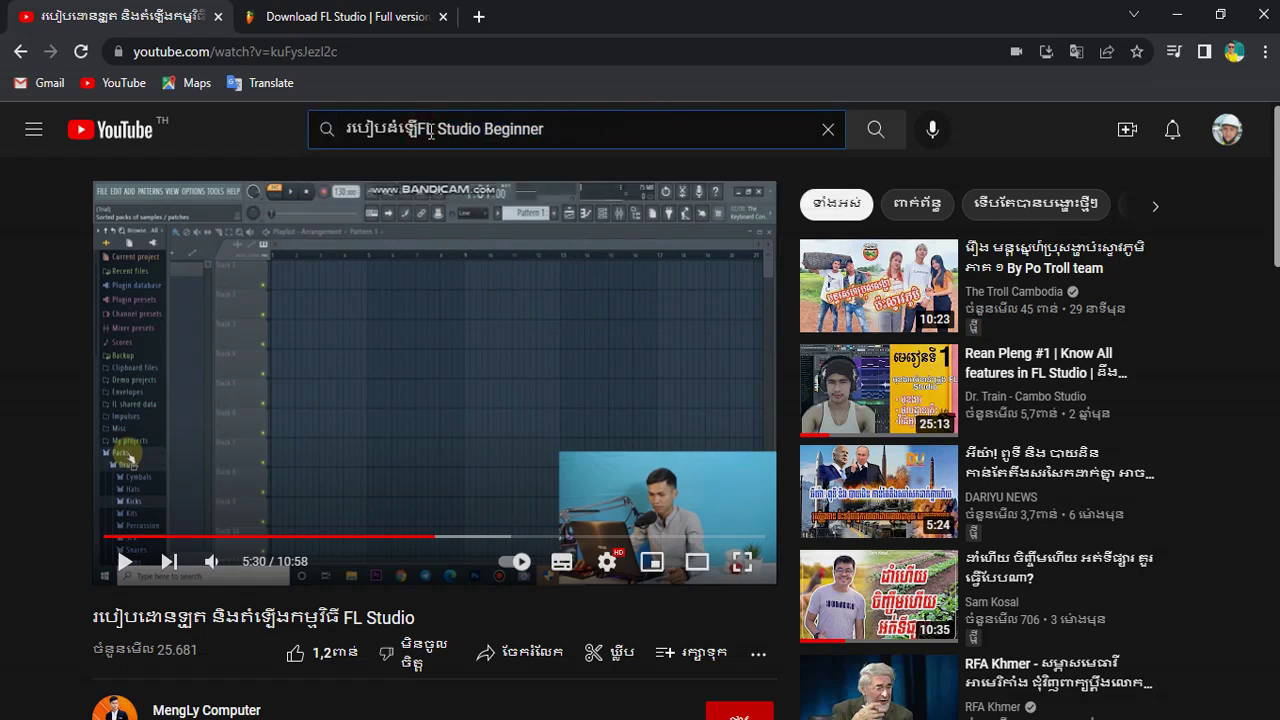
{"action": "triple_click", "coordinate": [512, 128]}
{"action": "key", "text": "cmd+c"}
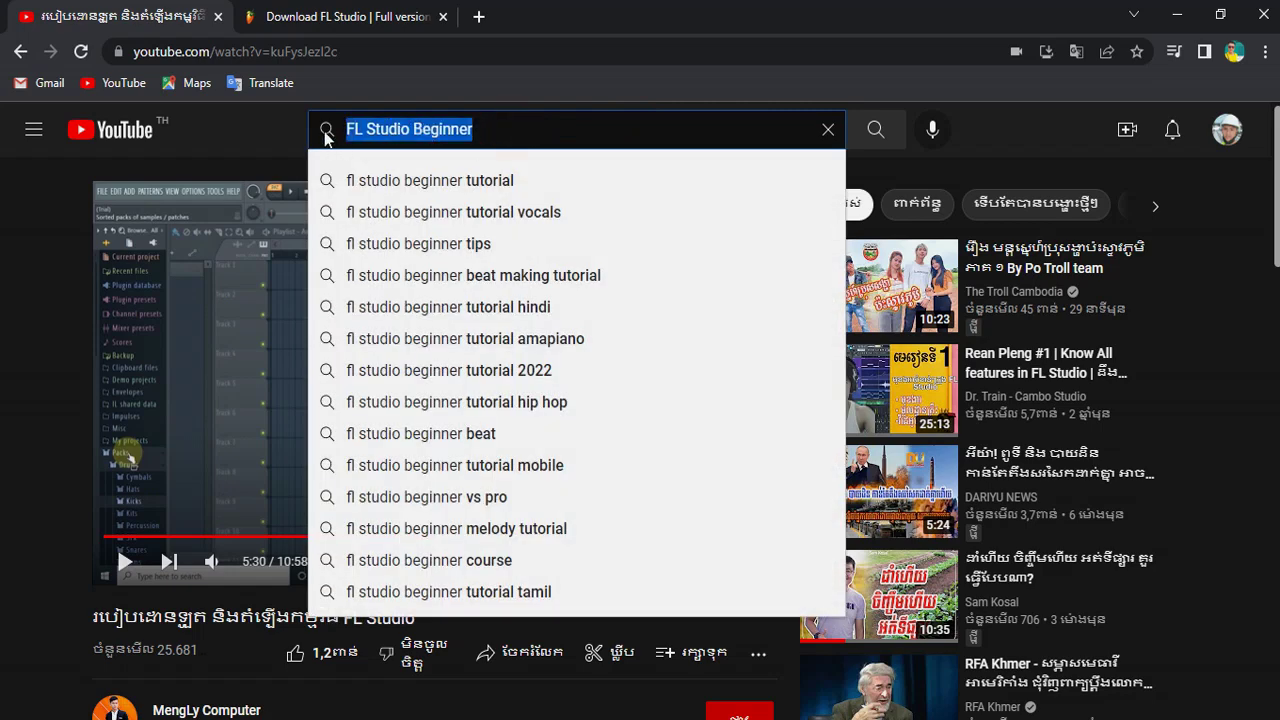
Paste the copied text "FL Studio Beginner" into the address field of a new browser tab
{"action": "left_click", "coordinate": [481, 16]}
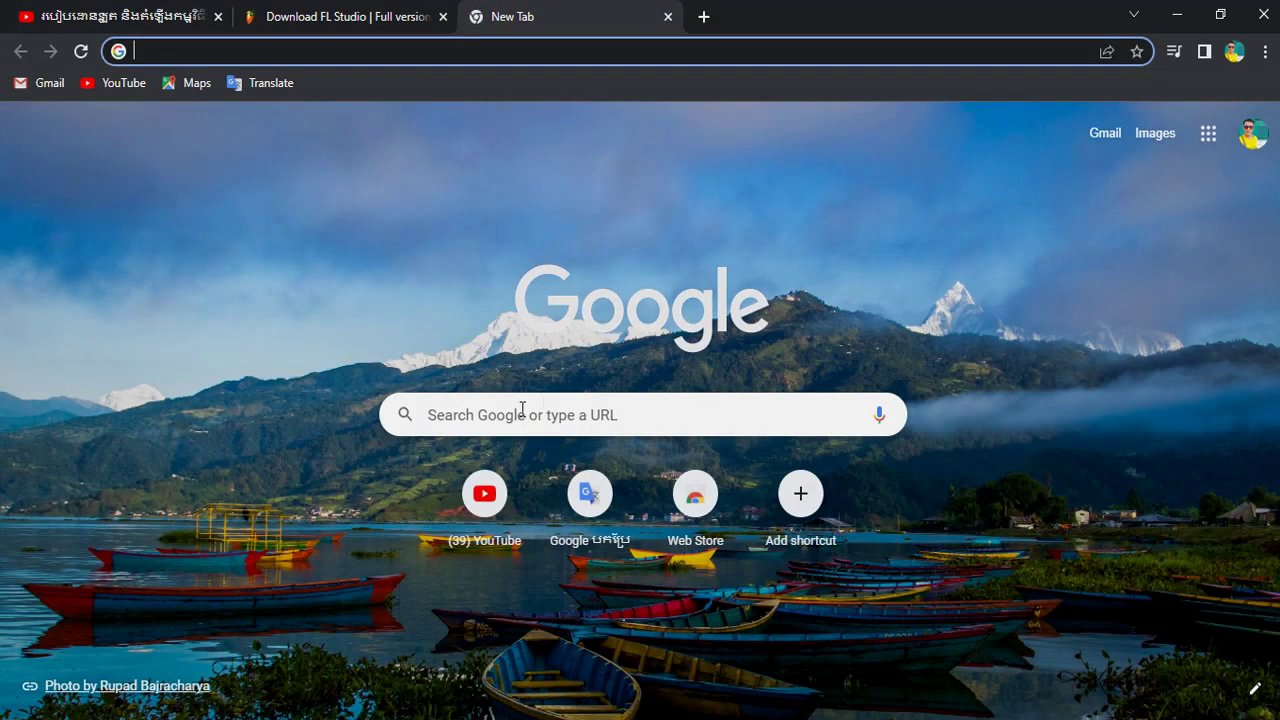
{"action": "right_click", "coordinate": [353, 48]}
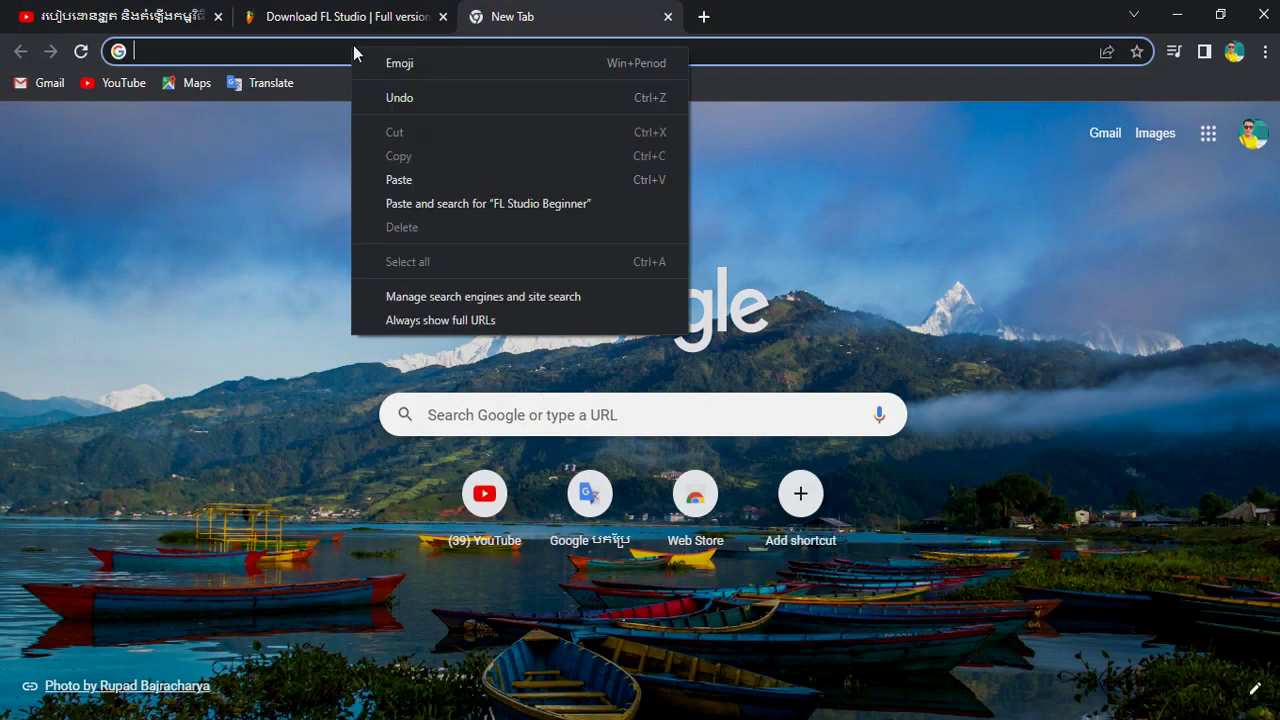
{"action": "left_click", "coordinate": [424, 180]}
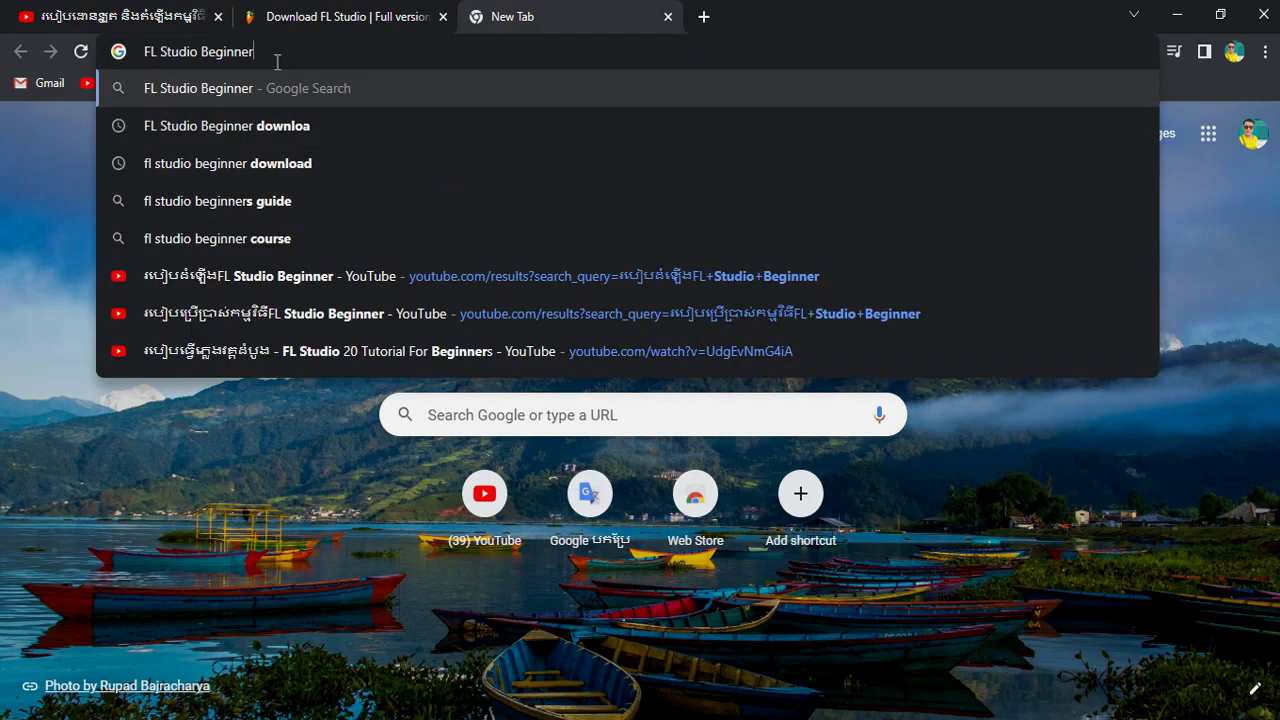
{"action": "left_click_drag", "start_coordinate": [274, 53], "coordinate": [136, 50]}
{"action": "left_click_drag", "start_coordinate": [278, 55], "coordinate": [232, 55]}
{"action": "left_click", "coordinate": [332, 57]}
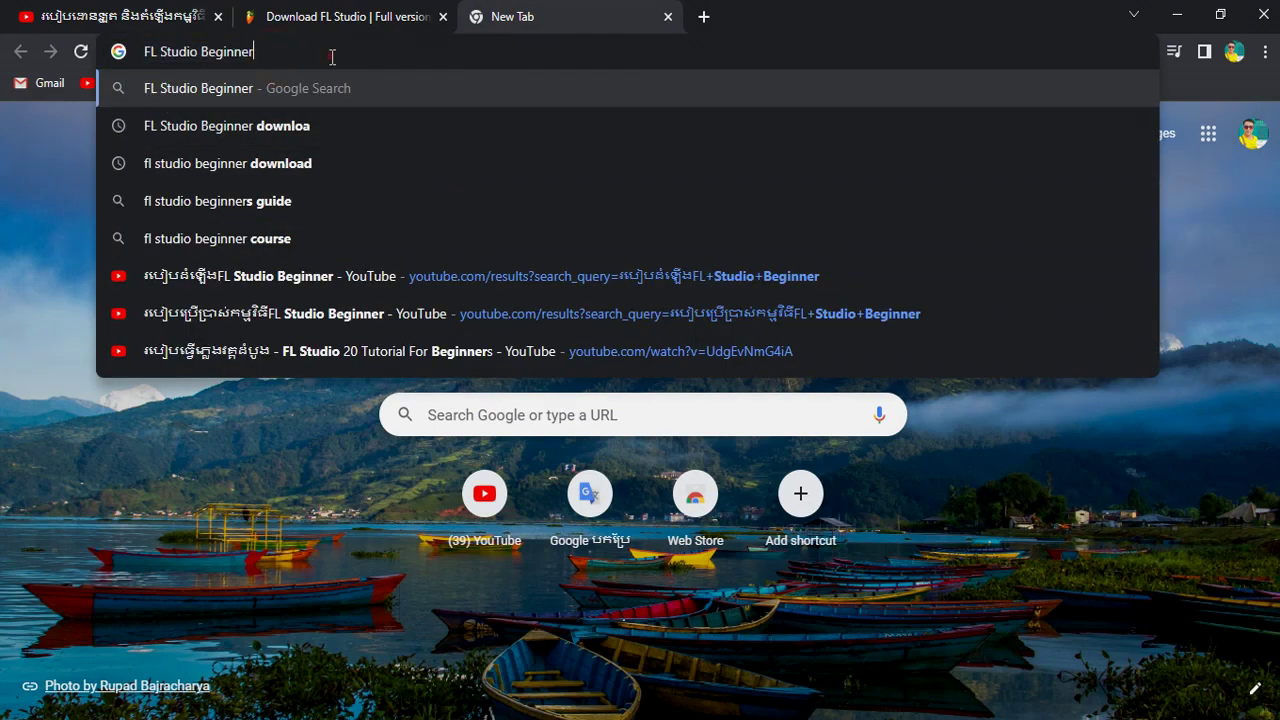
{"action": "left_click", "coordinate": [198, 51]}
{"action": "left_click_drag", "start_coordinate": [198, 51], "coordinate": [143, 51]}
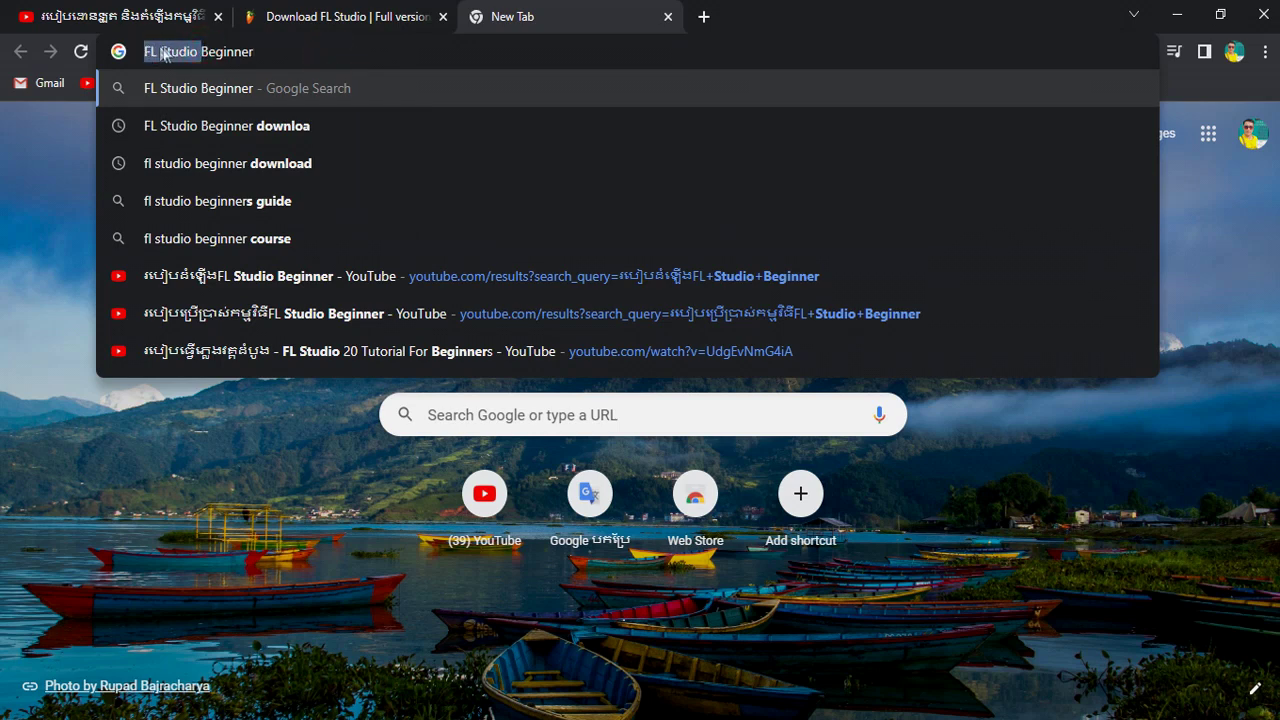
{"action": "mouse_move", "coordinate": [268, 52]}
{"action": "left_mouse_down"}
{"action": "mouse_move", "coordinate": [200, 55]}
{"action": "mouse_move", "coordinate": [260, 60]}
{"action": "left_mouse_up"}
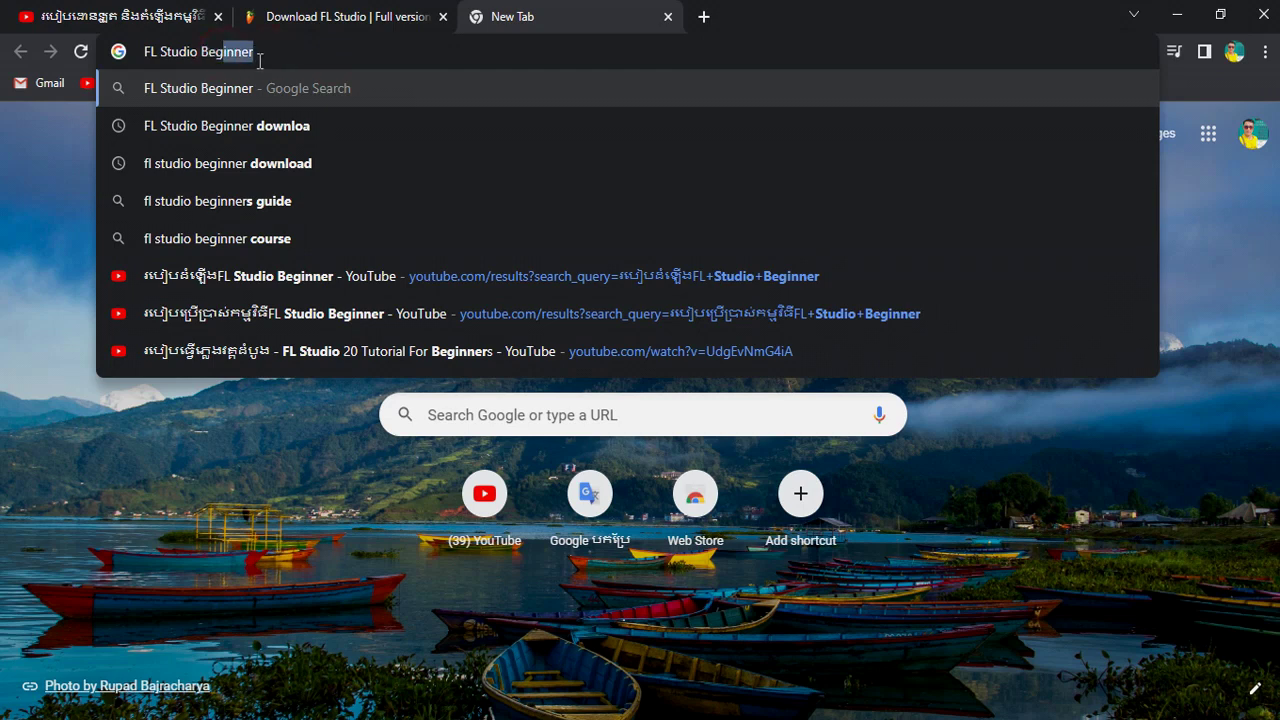
{"action": "left_click", "coordinate": [309, 46]}
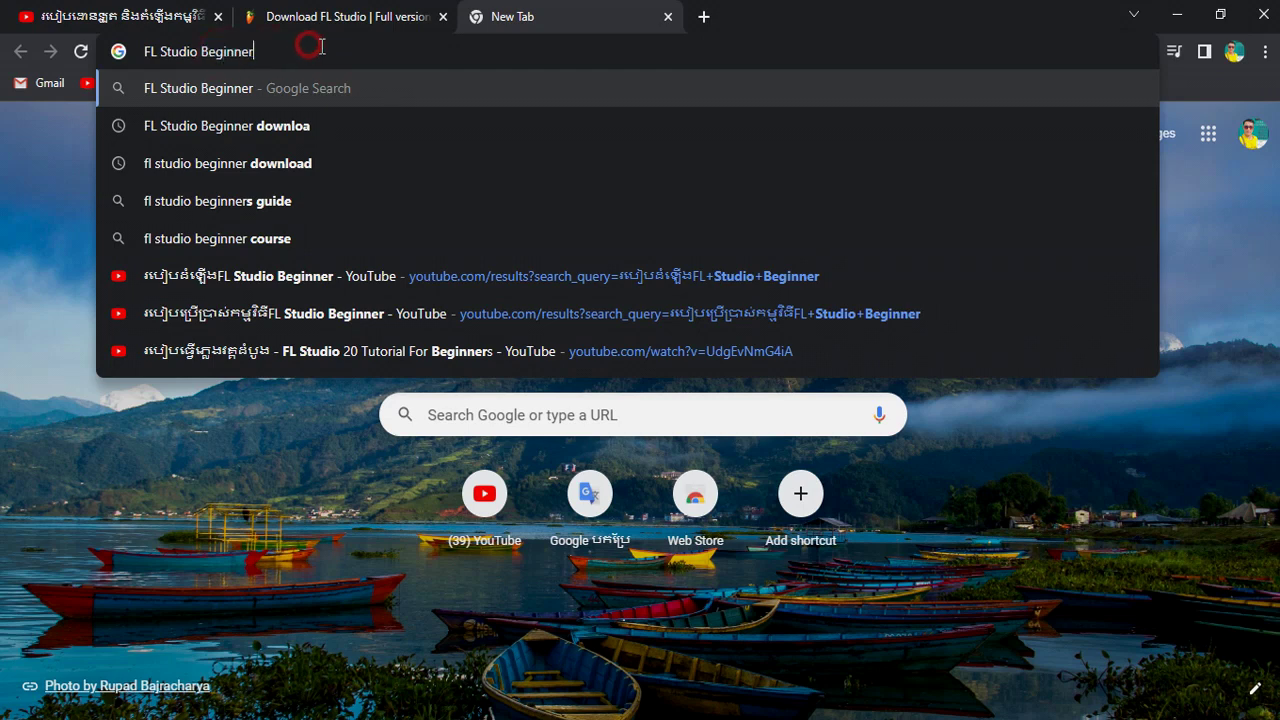
Run a Google search using the previously used suggestion "FL Studio Beginner downloa"
{"action": "left_click", "coordinate": [331, 130]}
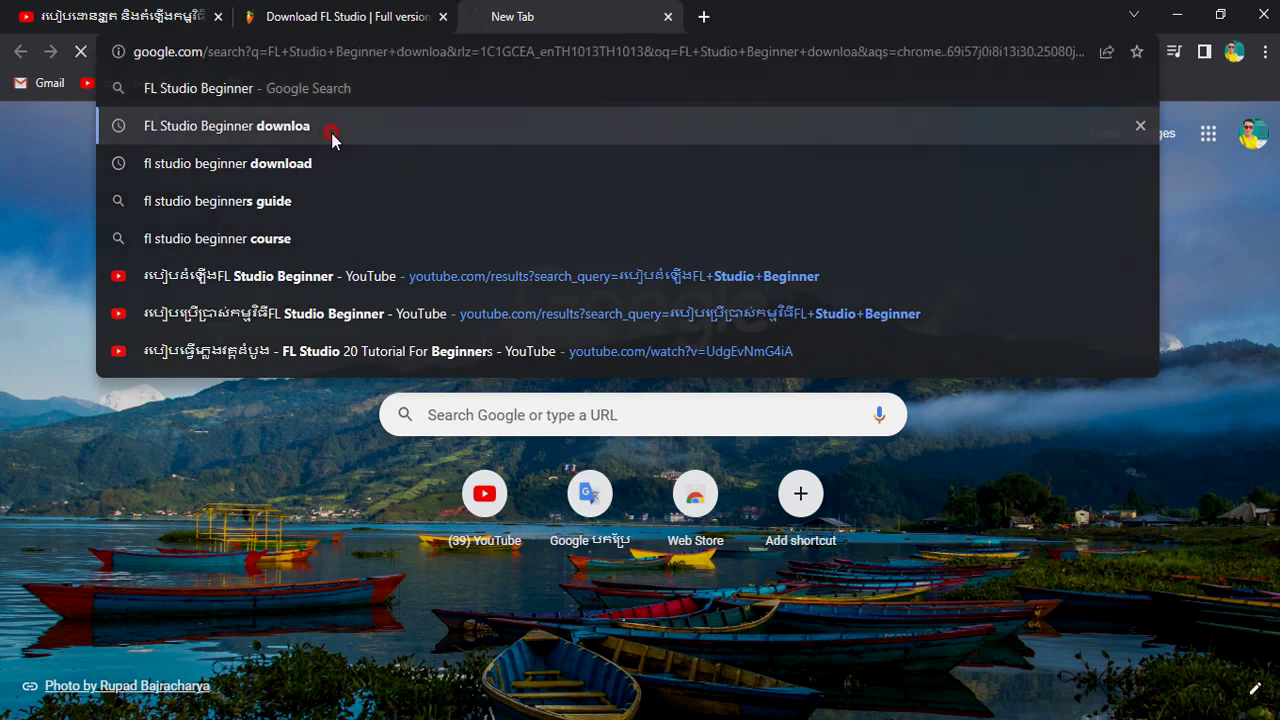
{"action": "left_click_drag", "start_coordinate": [388, 151], "coordinate": [165, 150]}
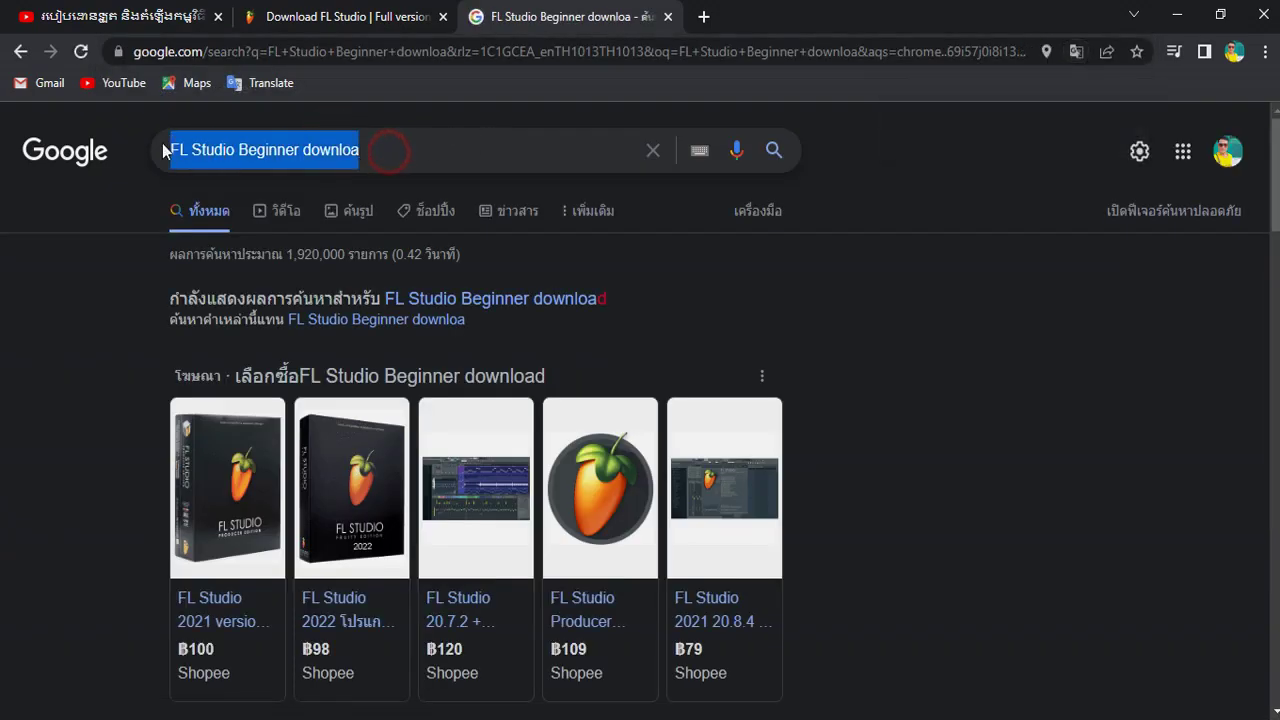
{"action": "left_click", "coordinate": [483, 136]}
{"action": "left_click", "coordinate": [483, 136]}
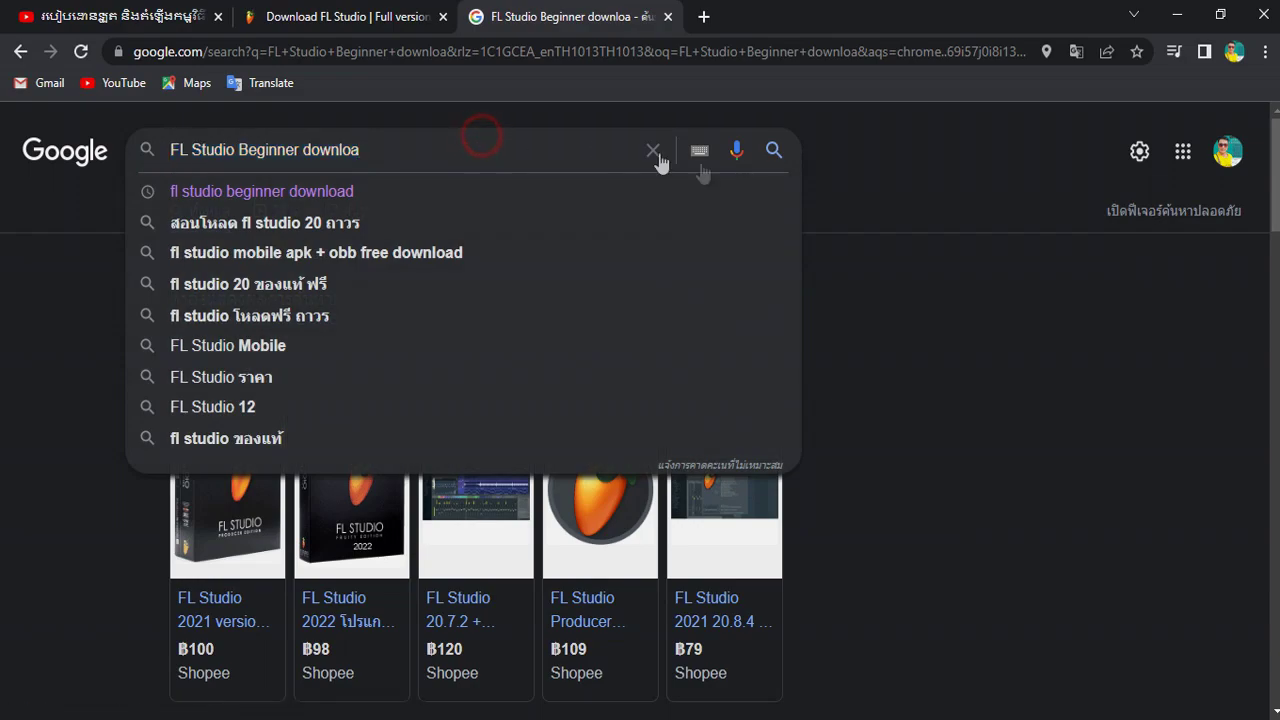
{"action": "left_click", "coordinate": [810, 160]}
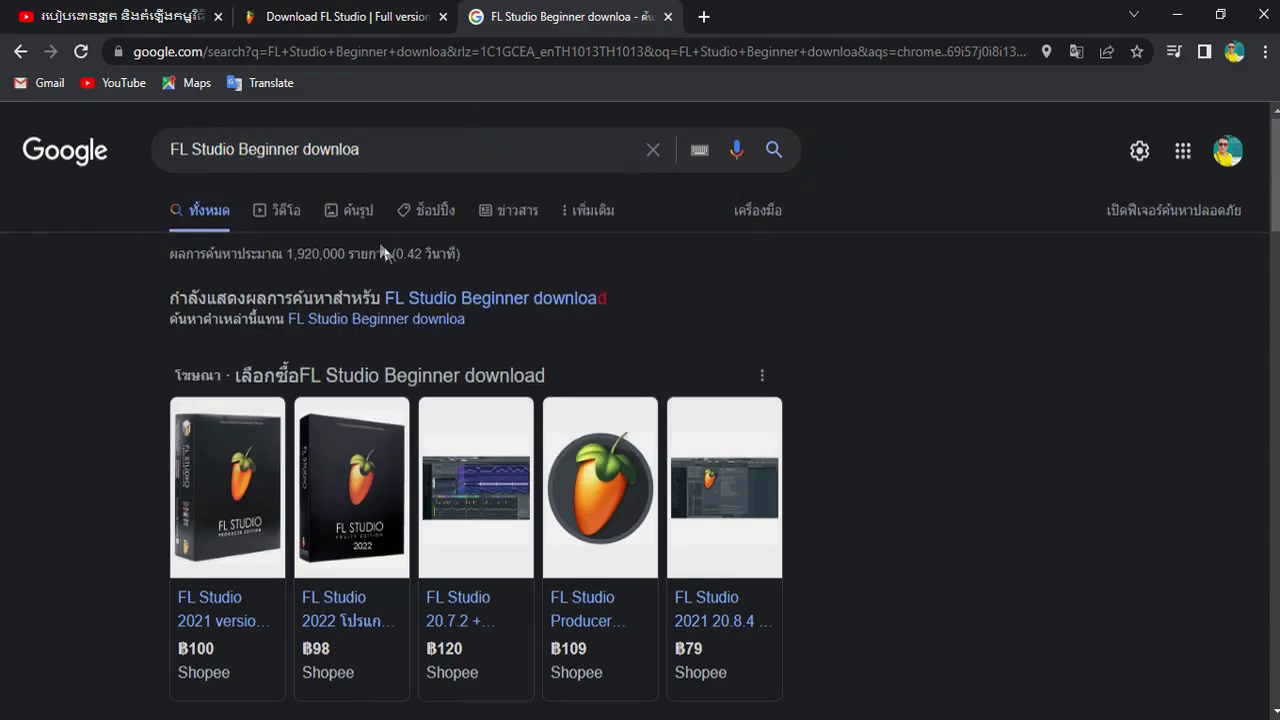
Open the image-line.com search result "Download The Time Unlimited Free Trial - FL Studio"
{"action": "scroll", "coordinate": [418, 260], "scroll_direction": "down", "scroll_amount": 3}
{"action": "scroll", "coordinate": [418, 260], "scroll_direction": "down", "scroll_amount": 3}
{"action": "scroll", "coordinate": [433, 251], "scroll_direction": "up", "scroll_amount": 1}
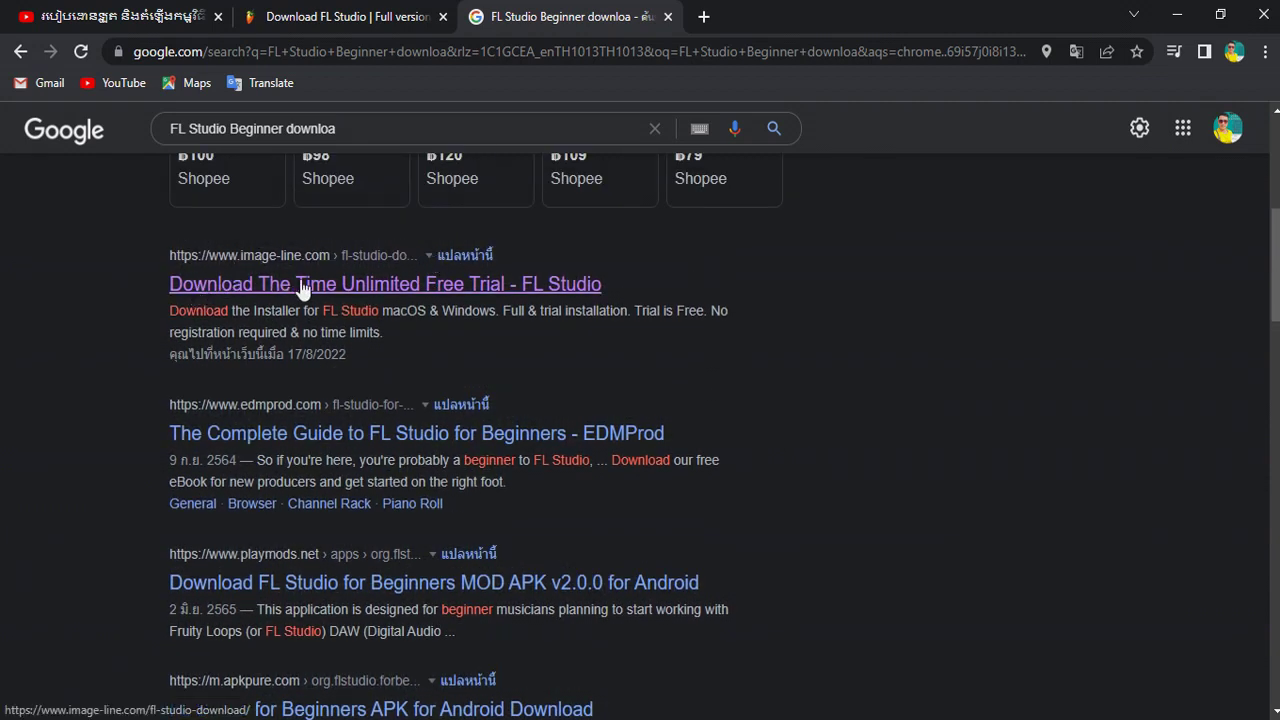
{"action": "left_click", "coordinate": [563, 285]}
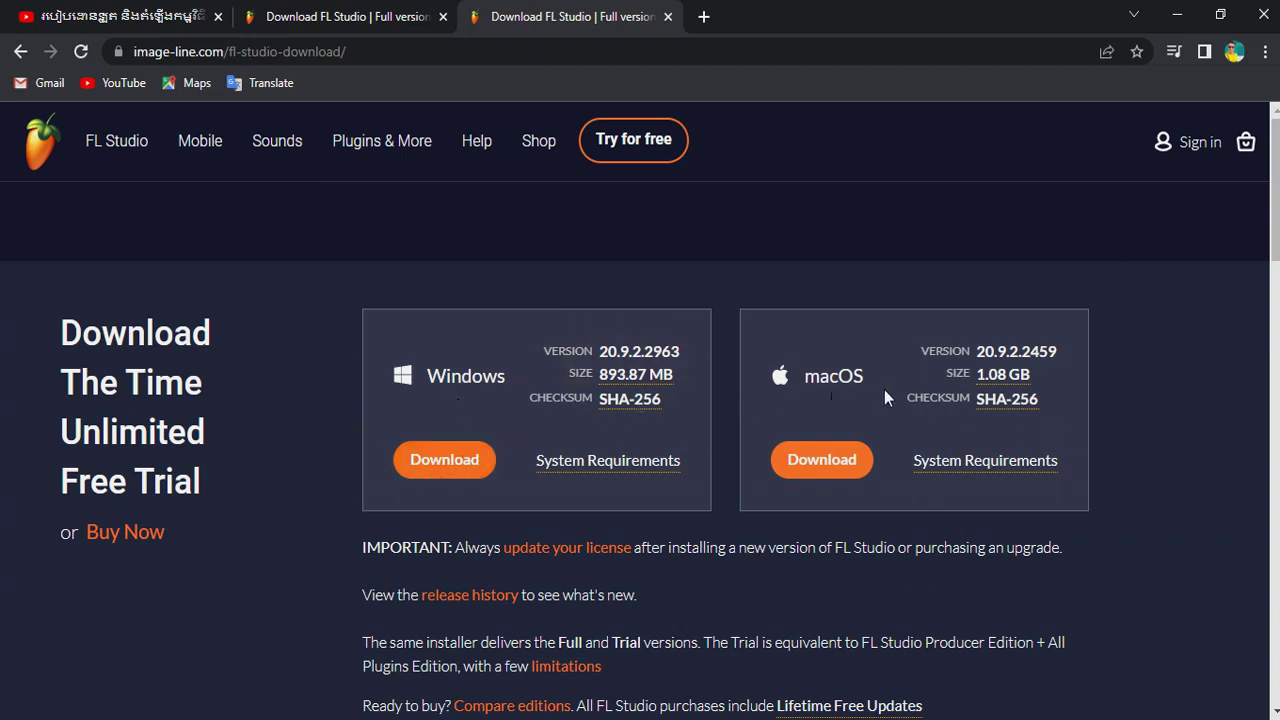
Examine the Windows and macOS installer options on the FL Studio download page
{"action": "left_click_drag", "start_coordinate": [1122, 289], "coordinate": [871, 473]}
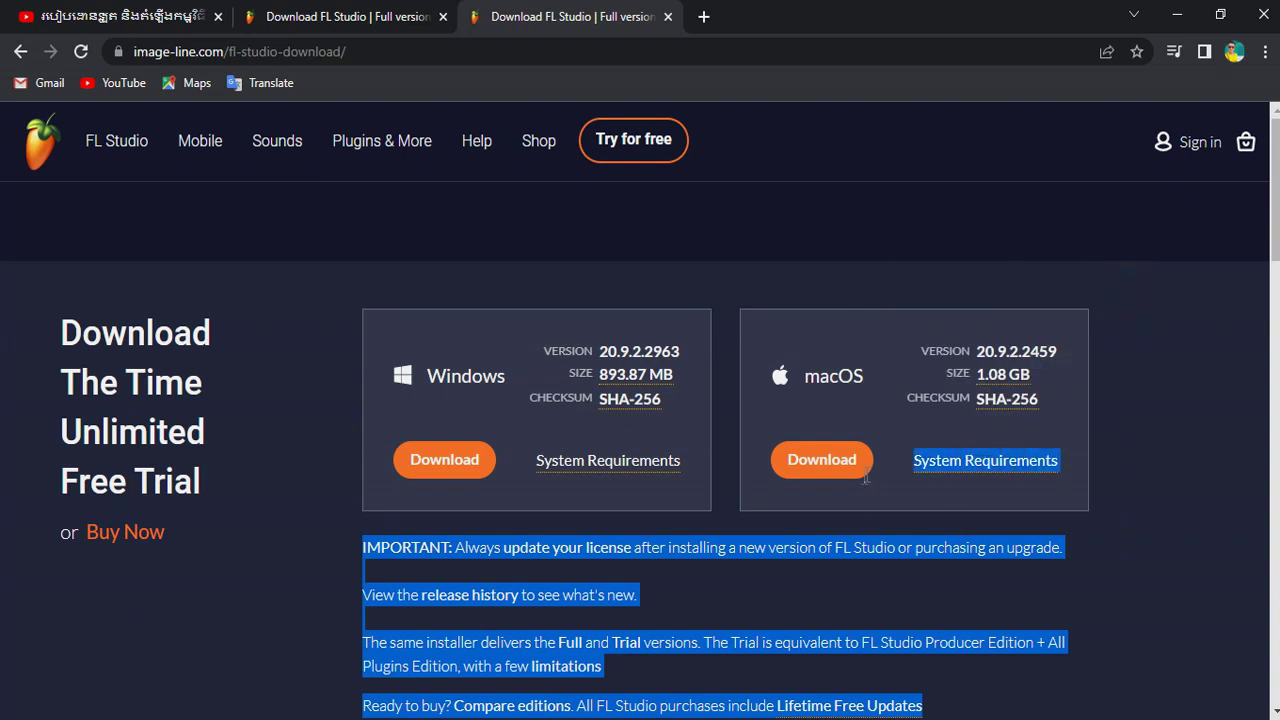
{"action": "left_click", "coordinate": [1201, 347]}
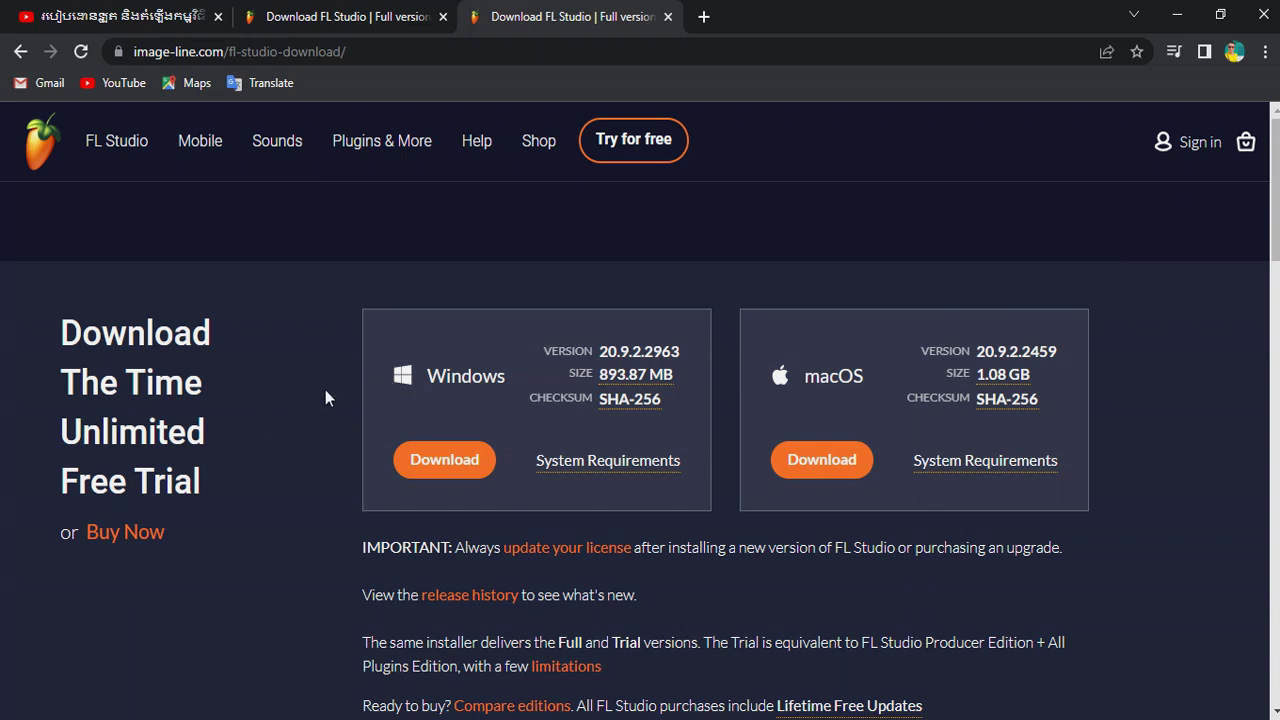
{"action": "triple_click", "coordinate": [342, 336]}
{"action": "left_click", "coordinate": [380, 428]}
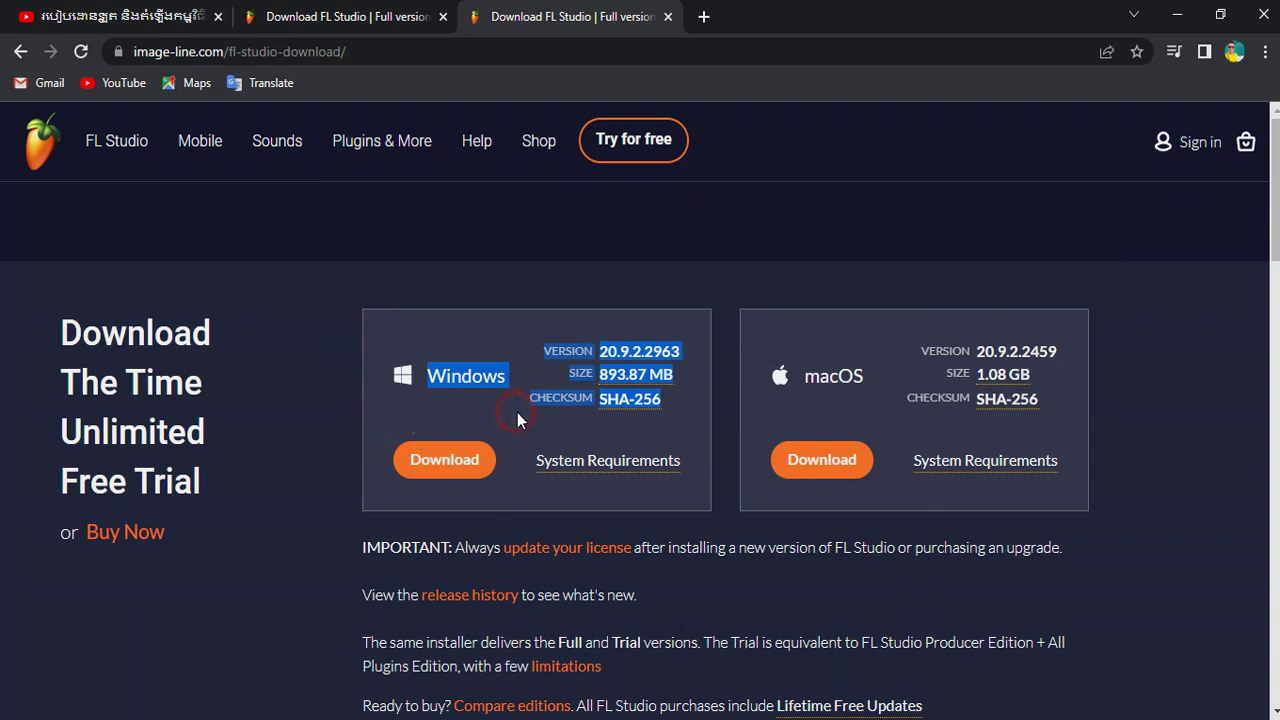
{"action": "left_click", "coordinate": [683, 424]}
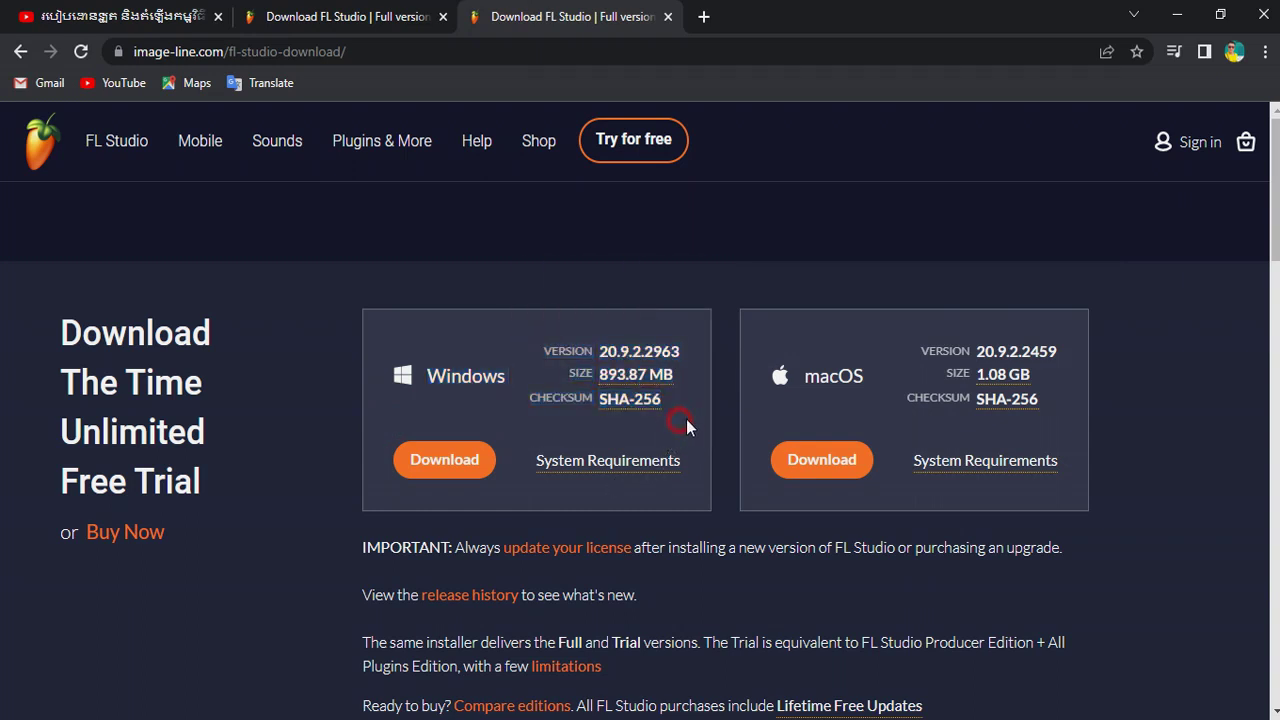
{"action": "left_click", "coordinate": [453, 467]}
{"action": "left_click_drag", "start_coordinate": [755, 321], "coordinate": [764, 413]}
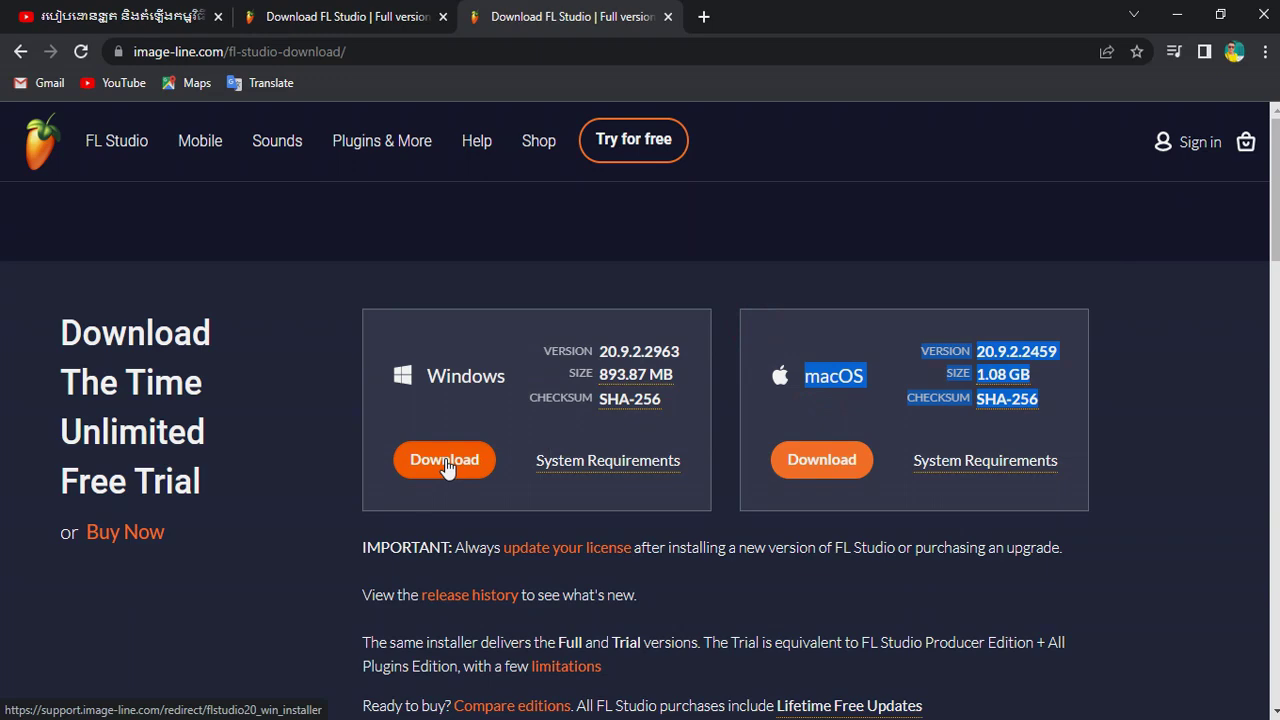
{"action": "left_click", "coordinate": [300, 284]}
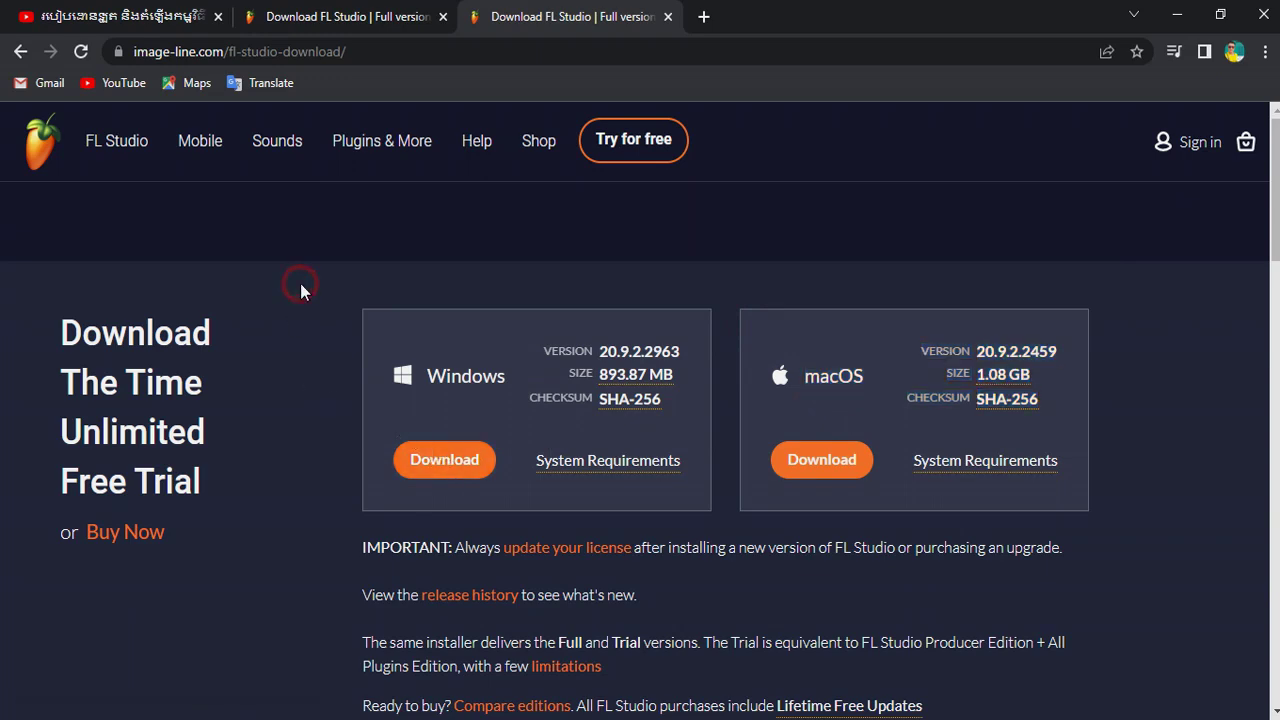
Close both FL Studio download tabs and minimize the browser window
{"action": "left_click", "coordinate": [668, 16]}
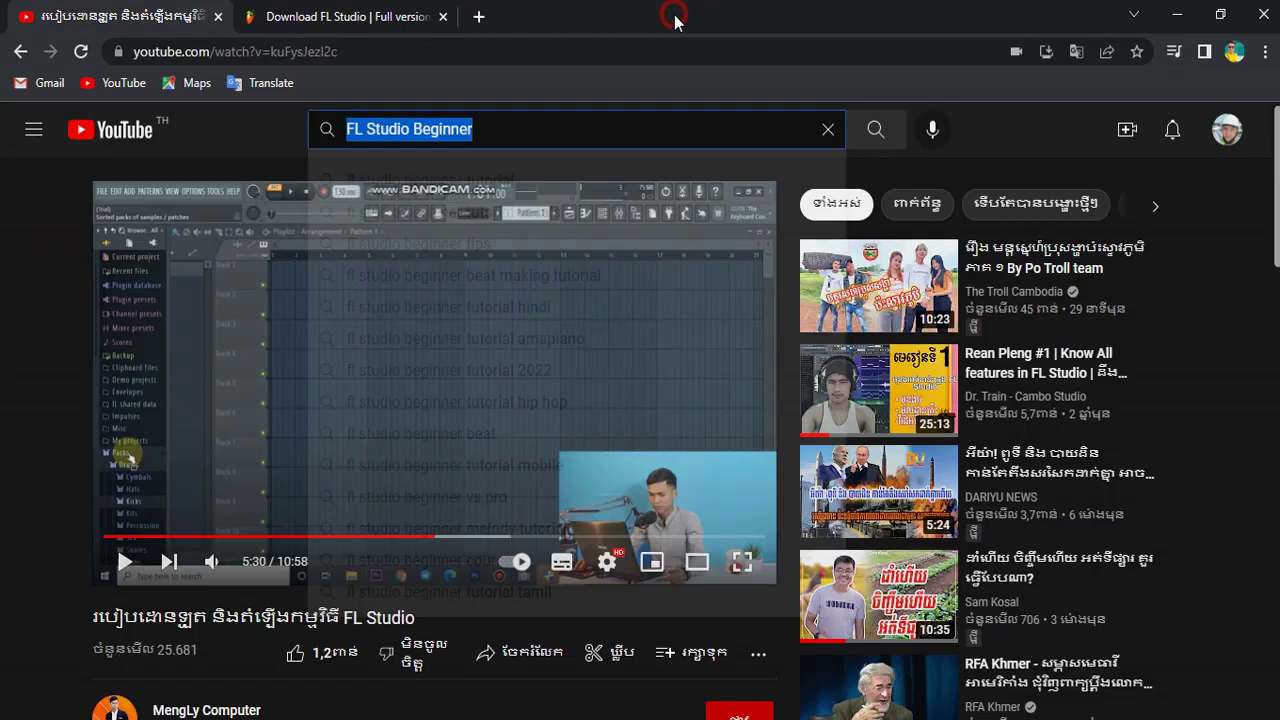
{"action": "left_click", "coordinate": [376, 16]}
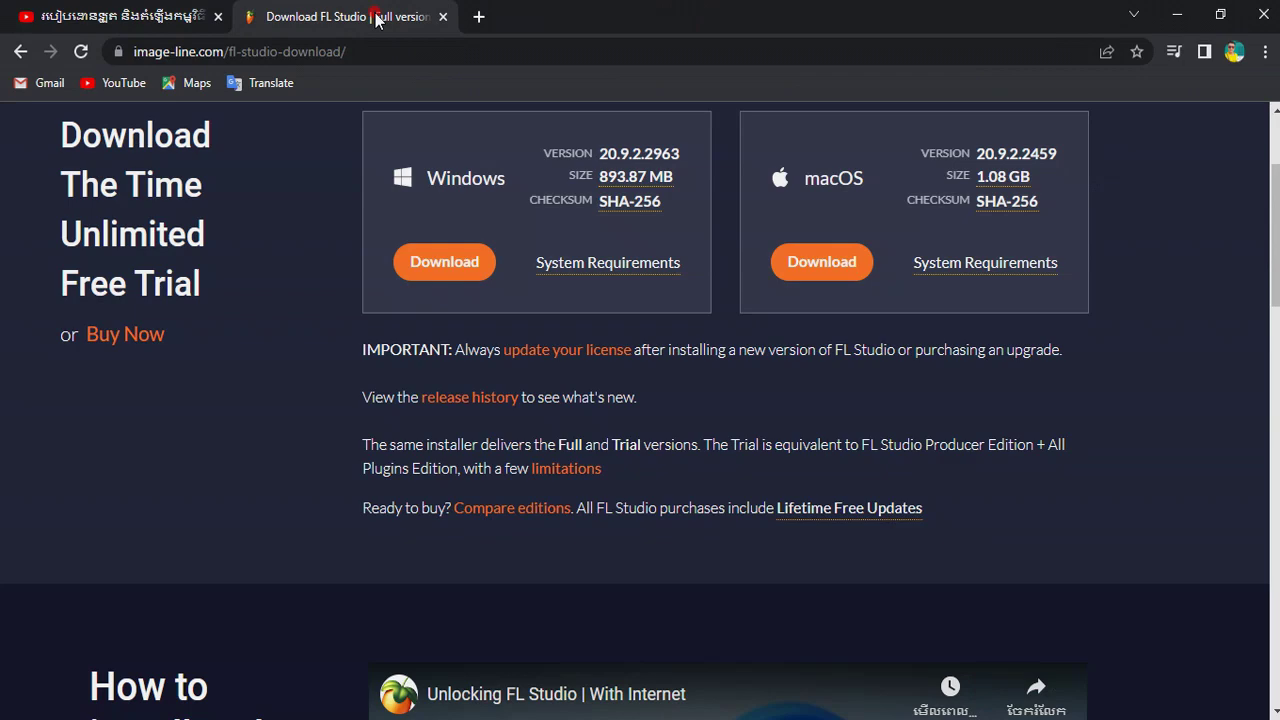
{"action": "left_click", "coordinate": [443, 18]}
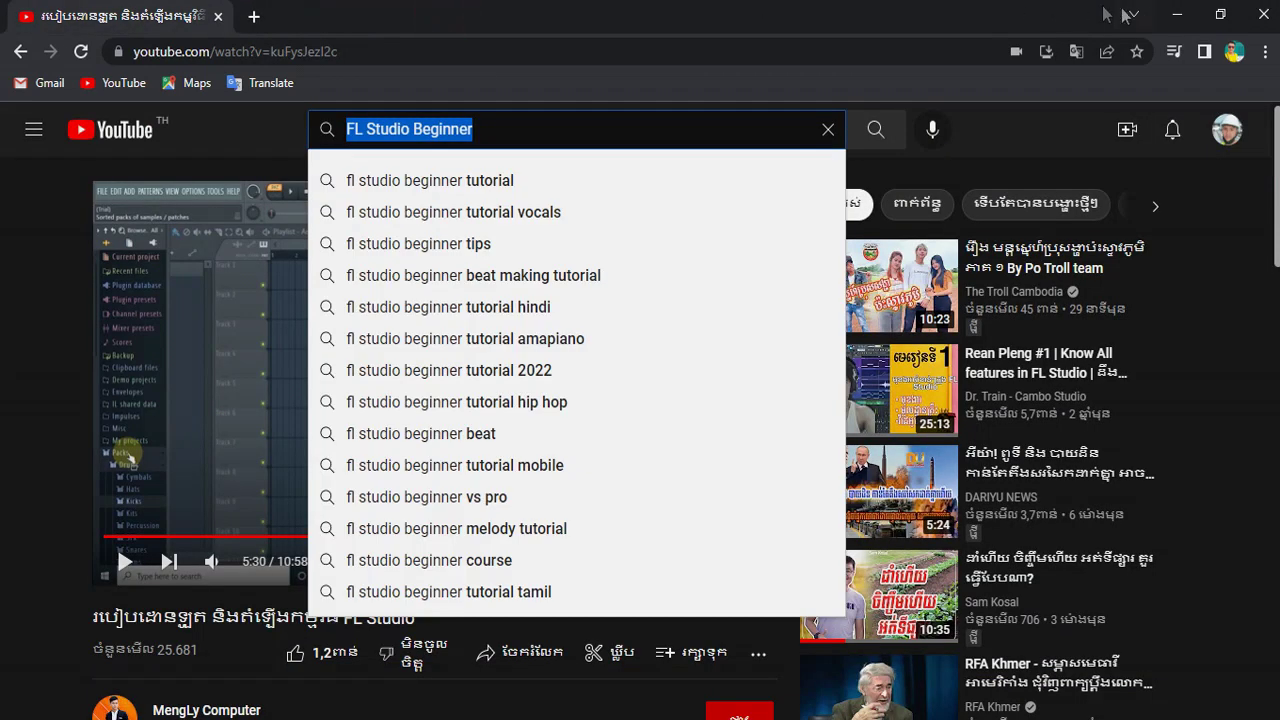
{"action": "left_click", "coordinate": [1177, 18]}
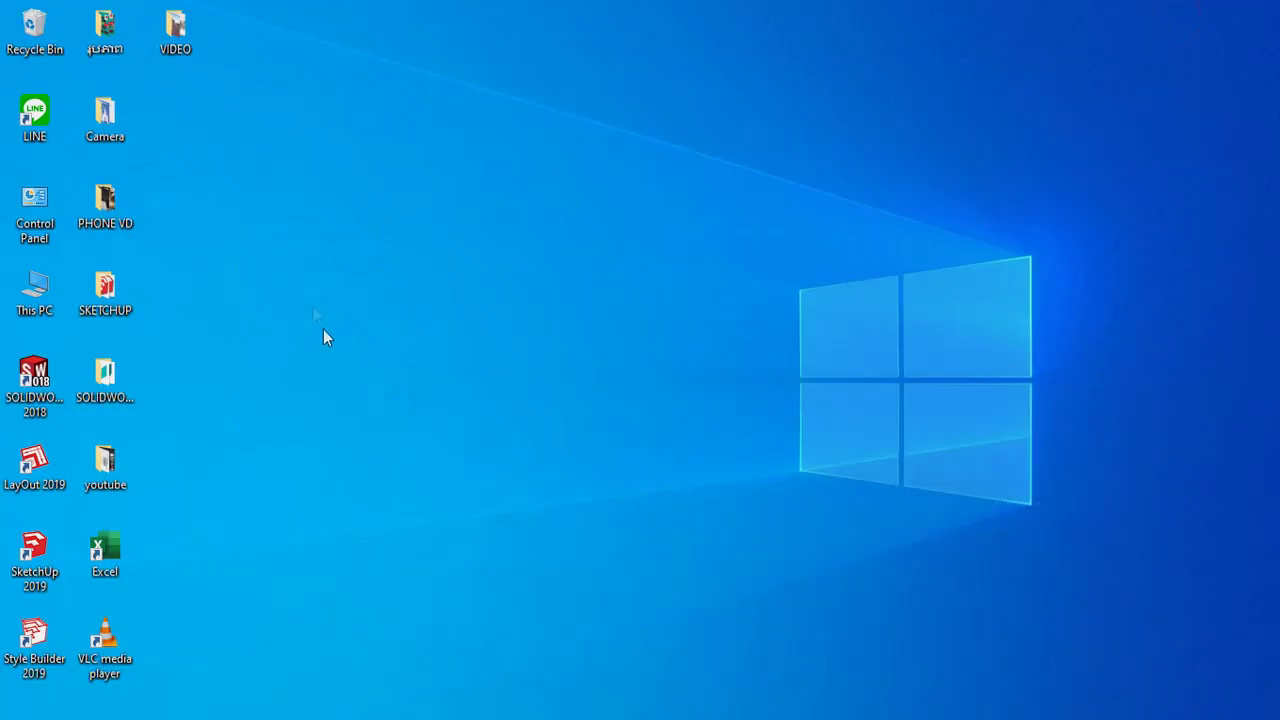
Open the Downloads folder from This PC in File Explorer
{"action": "double_click", "coordinate": [45, 292]}
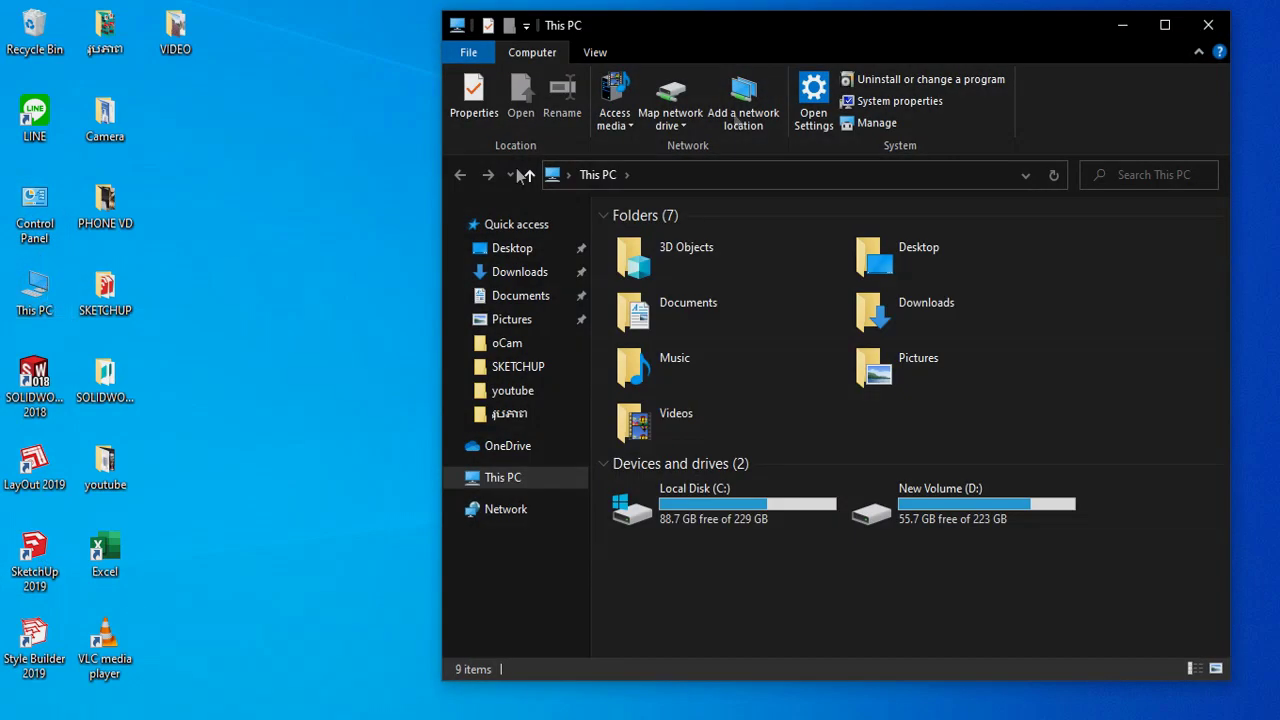
{"action": "left_click_drag", "start_coordinate": [933, 40], "coordinate": [831, 30]}
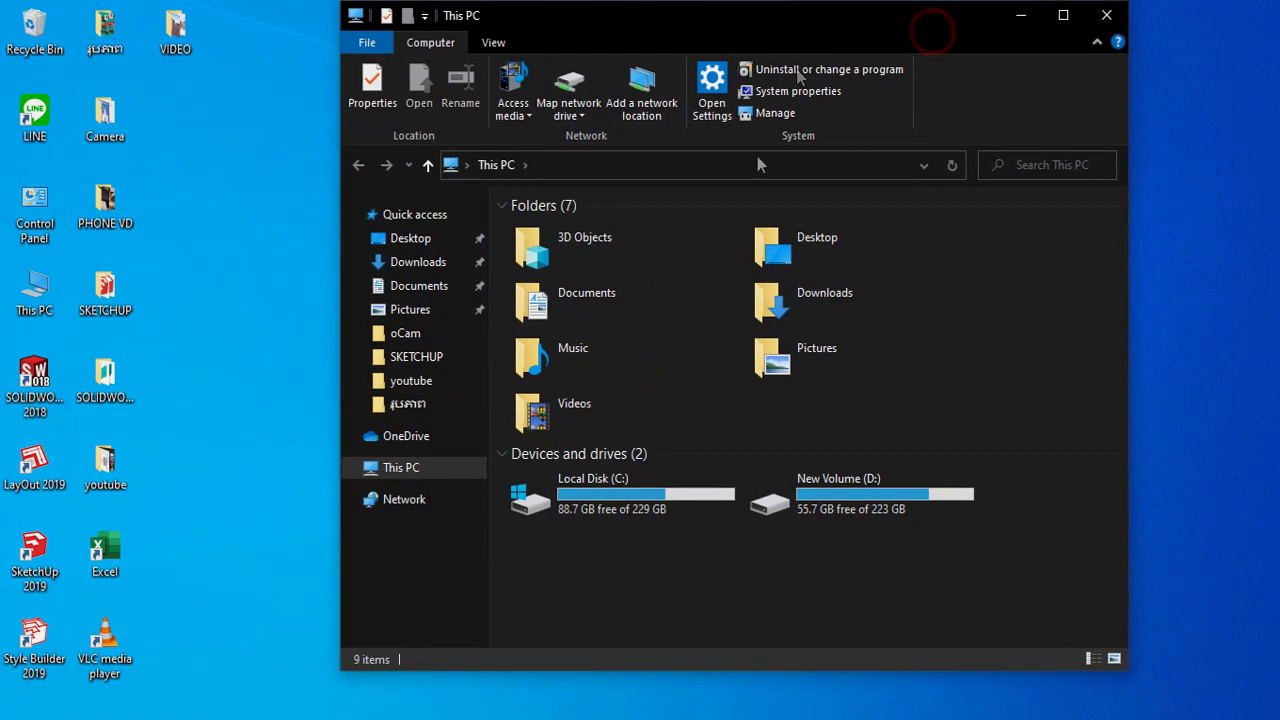
{"action": "double_click", "coordinate": [814, 298]}
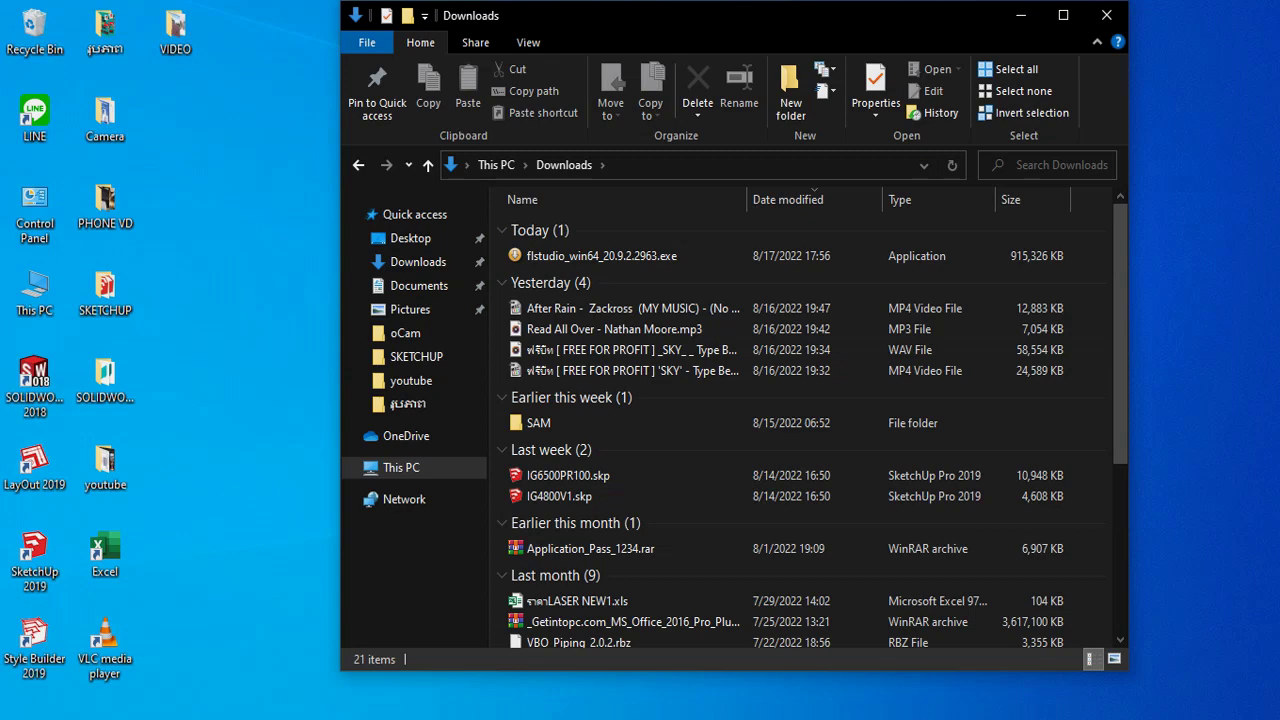
Open the Virus & threat protection settings in Windows Security
{"action": "left_click", "coordinate": [1040, 719]}
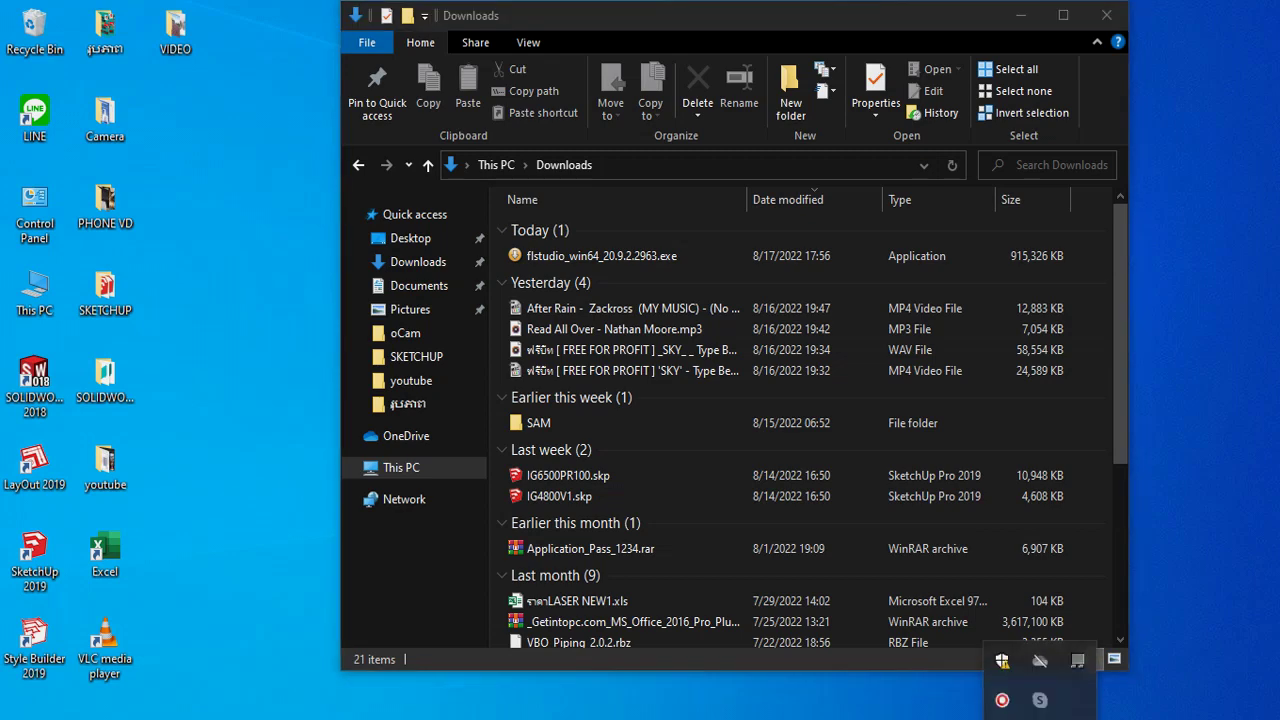
{"action": "left_click", "coordinate": [1003, 663]}
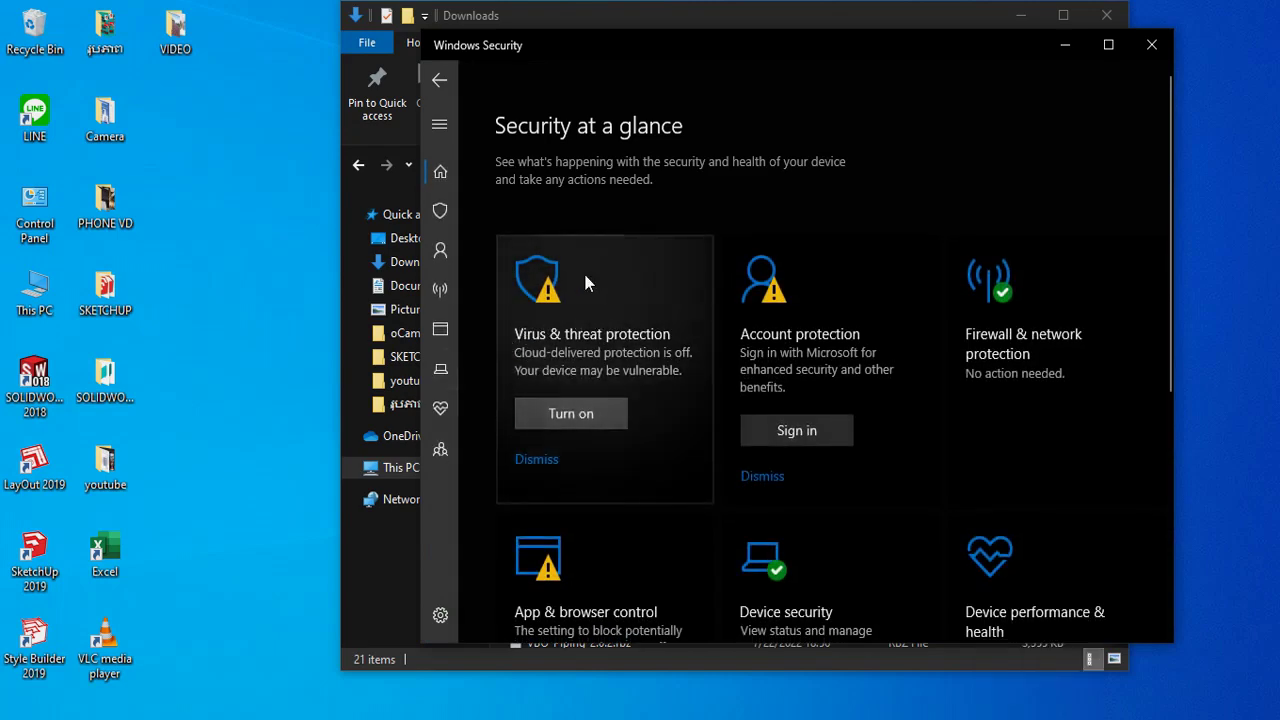
{"action": "left_click", "coordinate": [560, 282]}
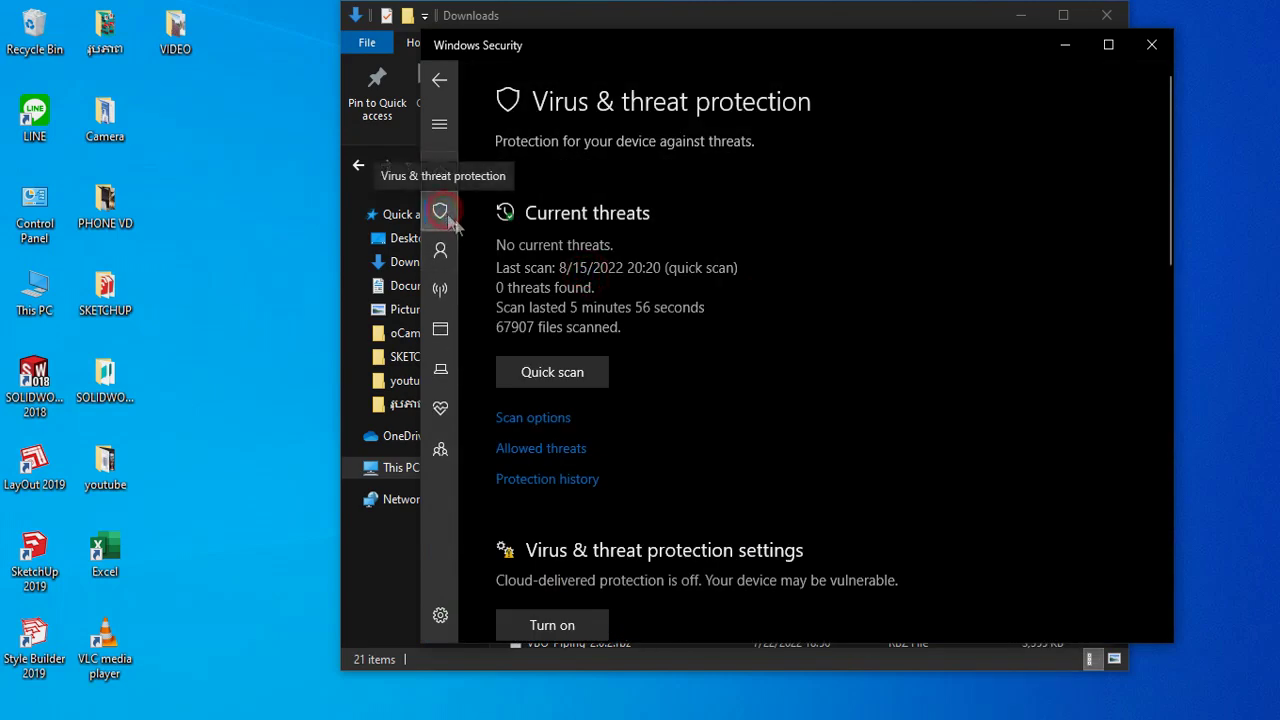
{"action": "scroll", "coordinate": [600, 449], "scroll_direction": "down", "scroll_amount": 3}
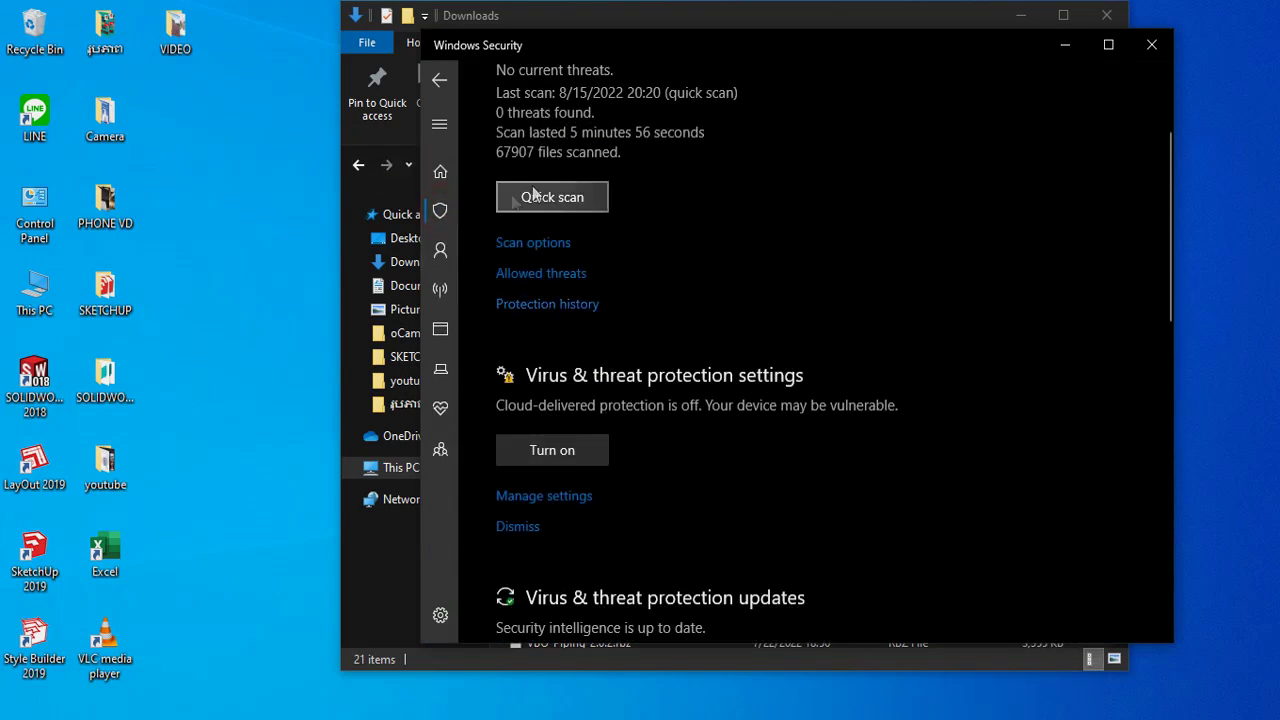
{"action": "scroll", "coordinate": [565, 294], "scroll_direction": "down", "scroll_amount": 3}
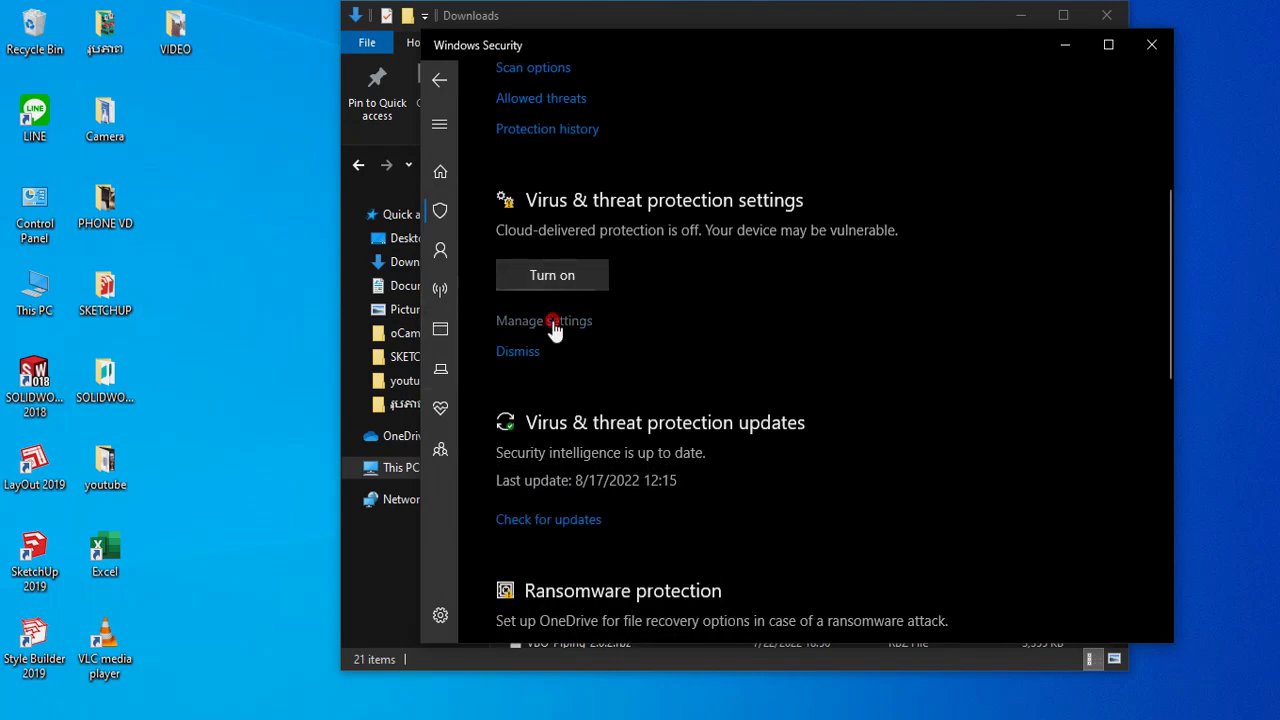
{"action": "left_click", "coordinate": [530, 326]}
Turn off Real-time protection, check the remaining protection settings, and close Windows Security
{"action": "left_click", "coordinate": [517, 340]}
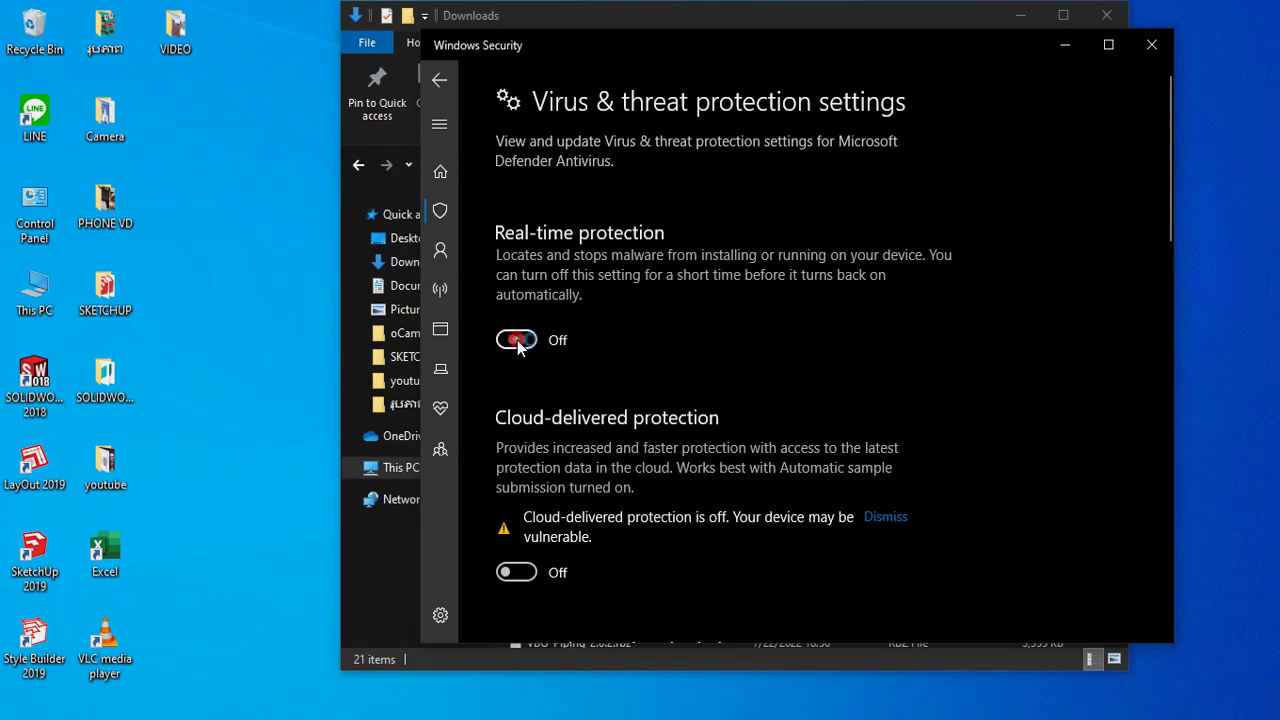
{"action": "scroll", "coordinate": [640, 405], "scroll_direction": "down", "scroll_amount": 5}
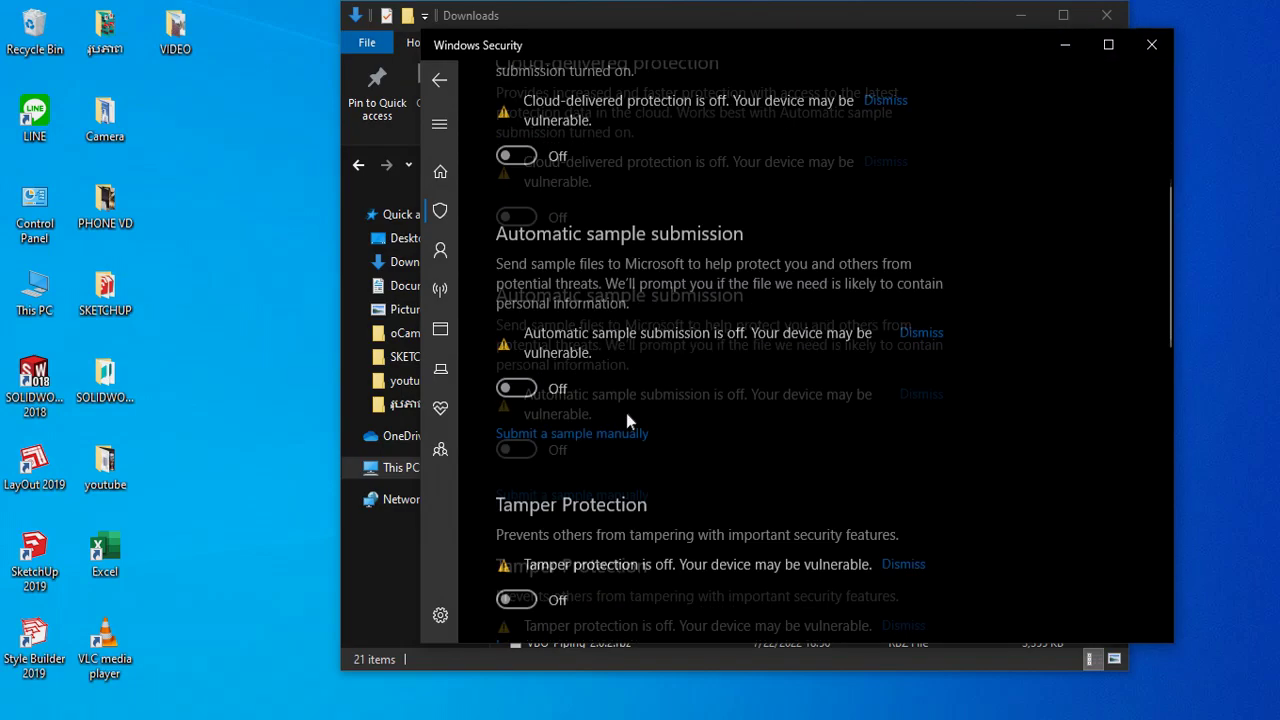
{"action": "left_click", "coordinate": [1151, 44]}
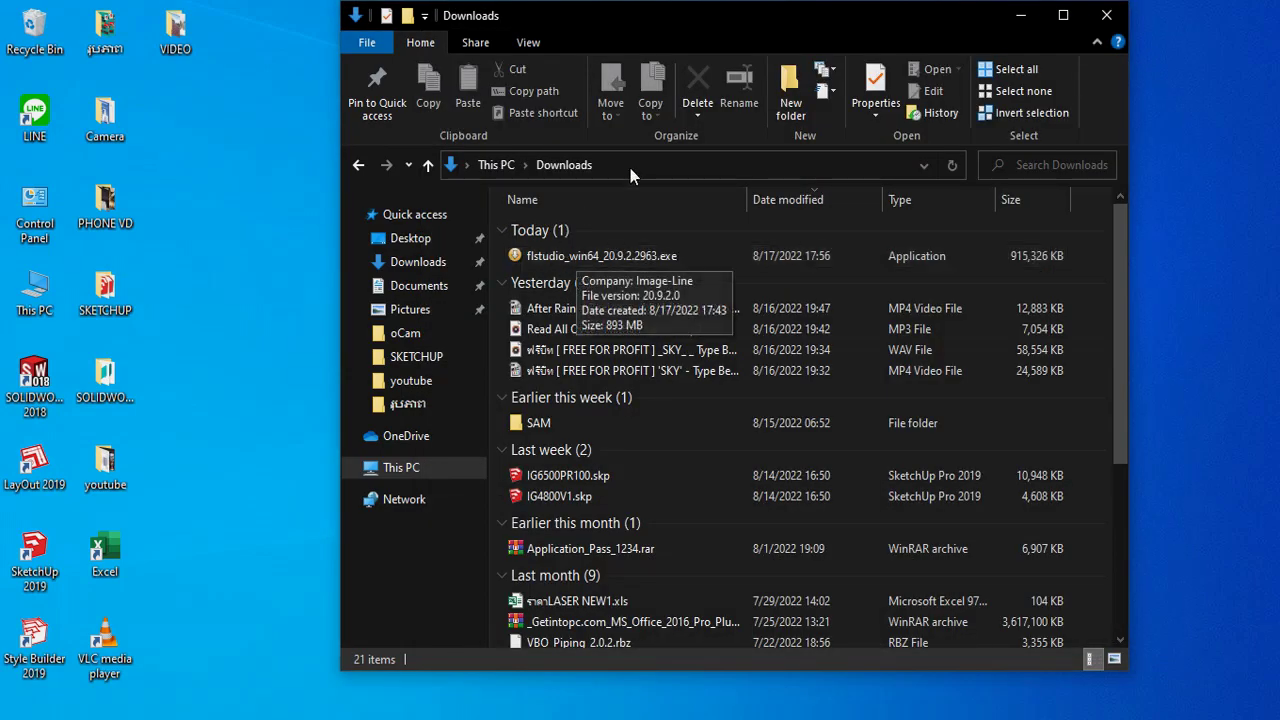
Run flstudio_win64_20.9.2.2963.exe from the Downloads folder and allow it to make changes to the device
{"action": "right_click", "coordinate": [700, 256]}
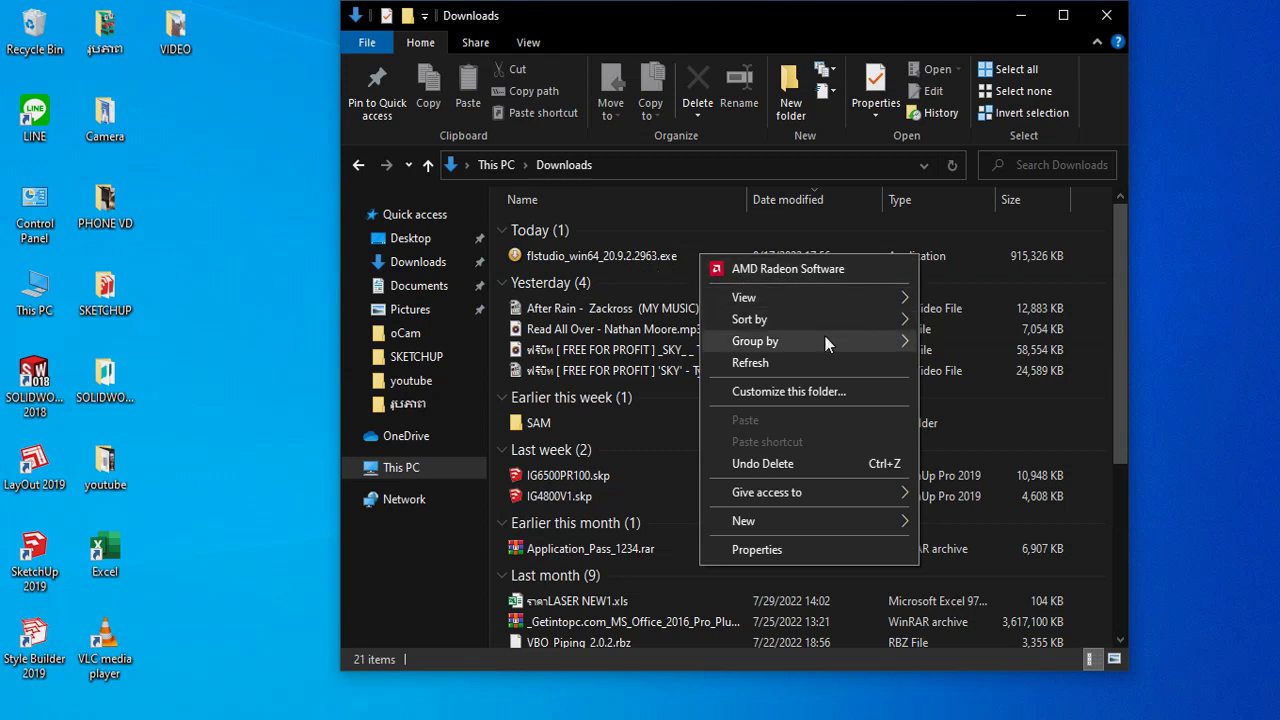
{"action": "left_click", "coordinate": [673, 205]}
{"action": "double_click", "coordinate": [645, 256]}
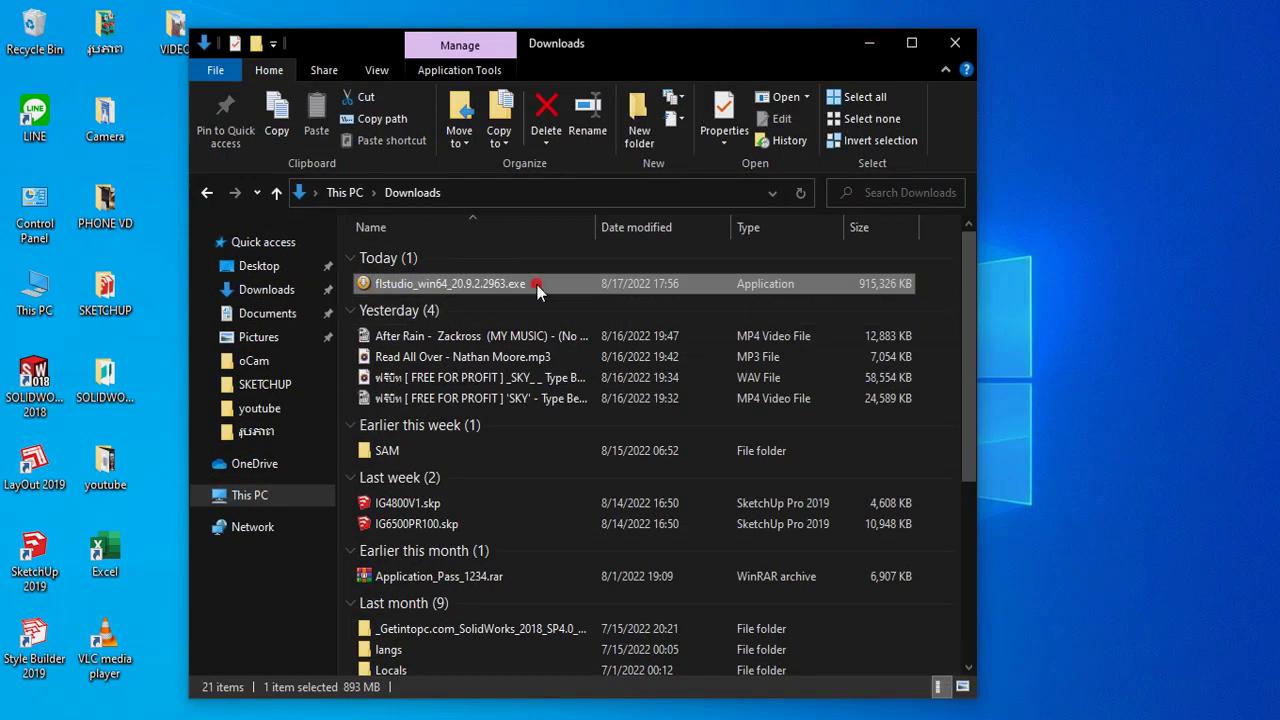
{"action": "double_click", "coordinate": [537, 284]}
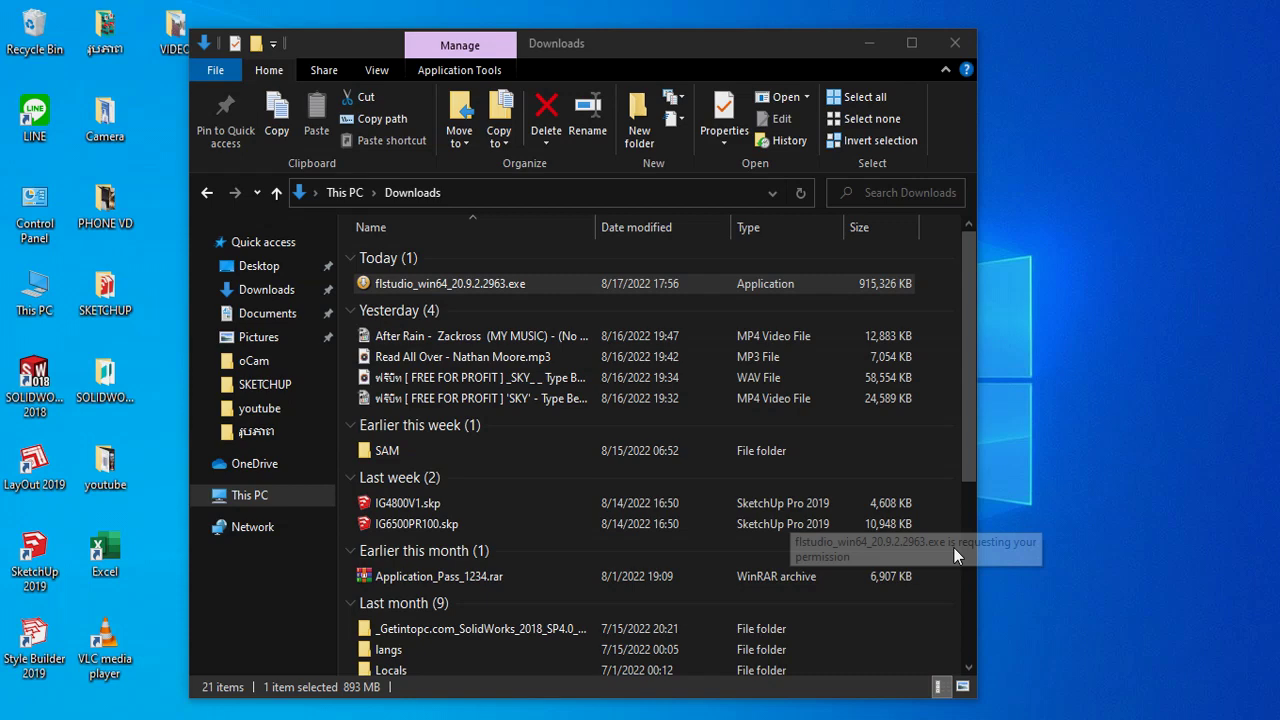
{"action": "left_click", "coordinate": [560, 506]}
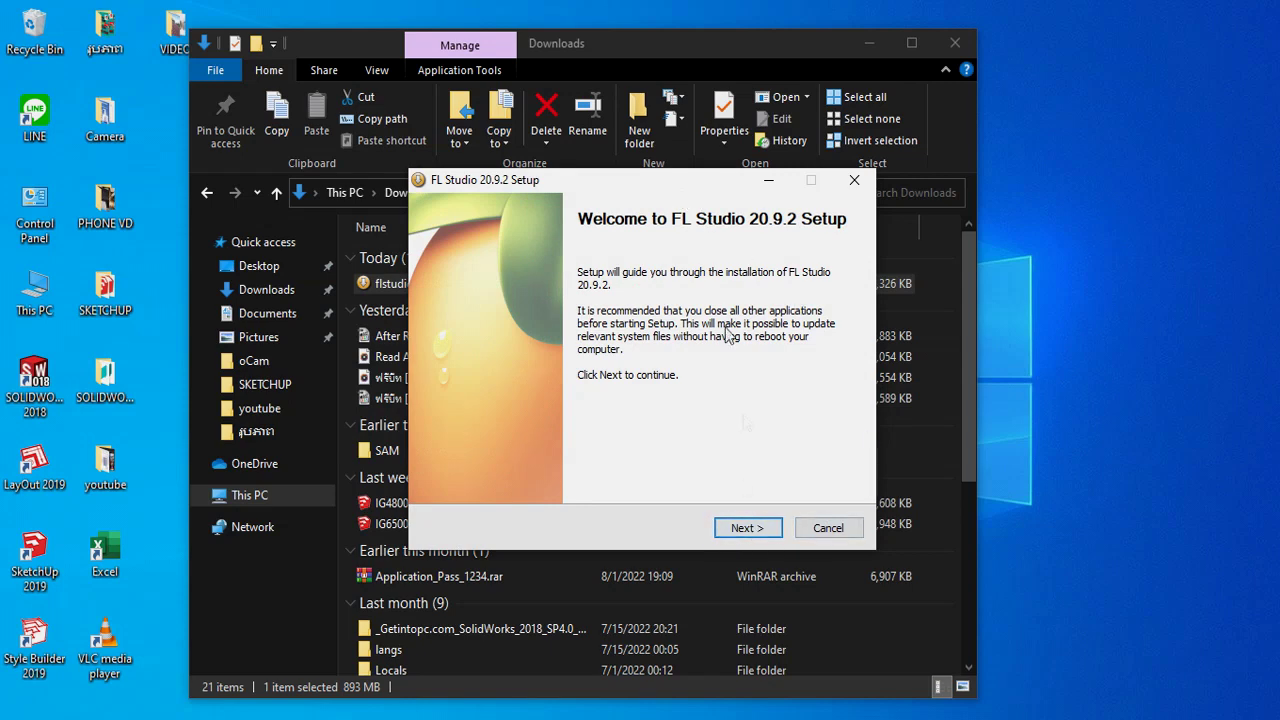
Continue past the FL Studio 20.9.2 Setup welcome page, review the license terms to the end, and accept the agreement
{"action": "left_click_drag", "start_coordinate": [655, 188], "coordinate": [787, 188]}
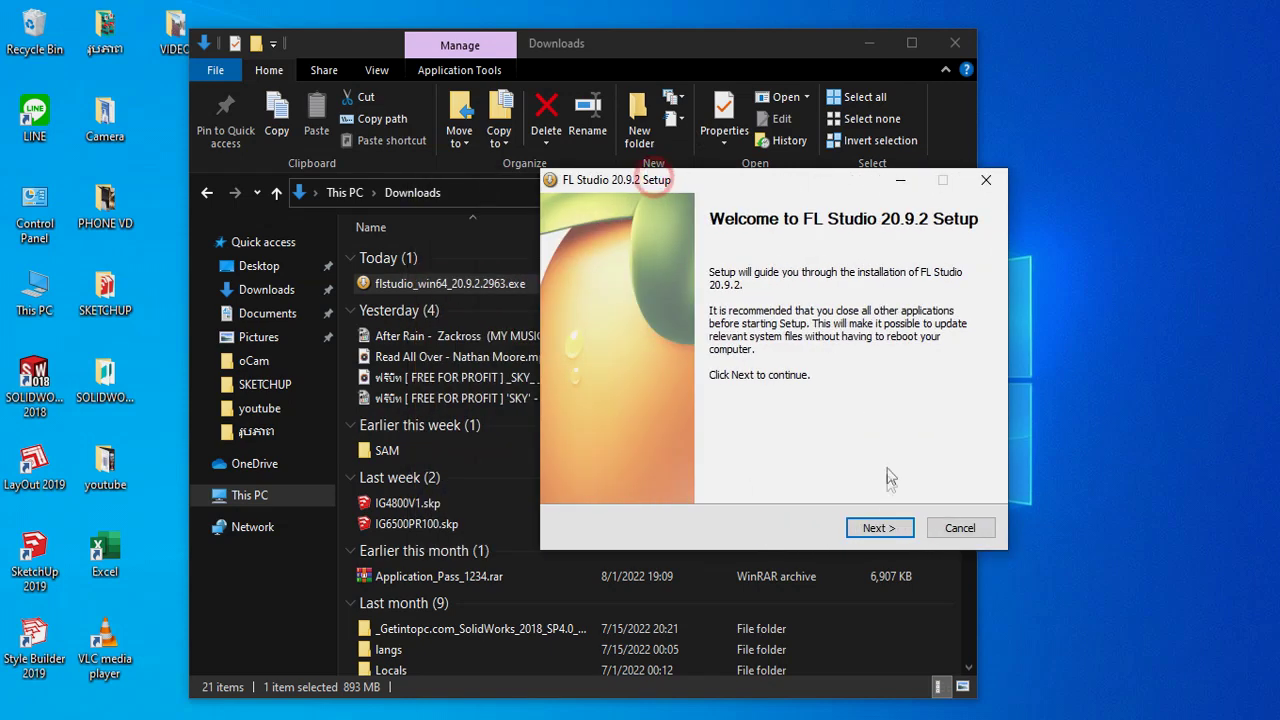
{"action": "left_click", "coordinate": [882, 528]}
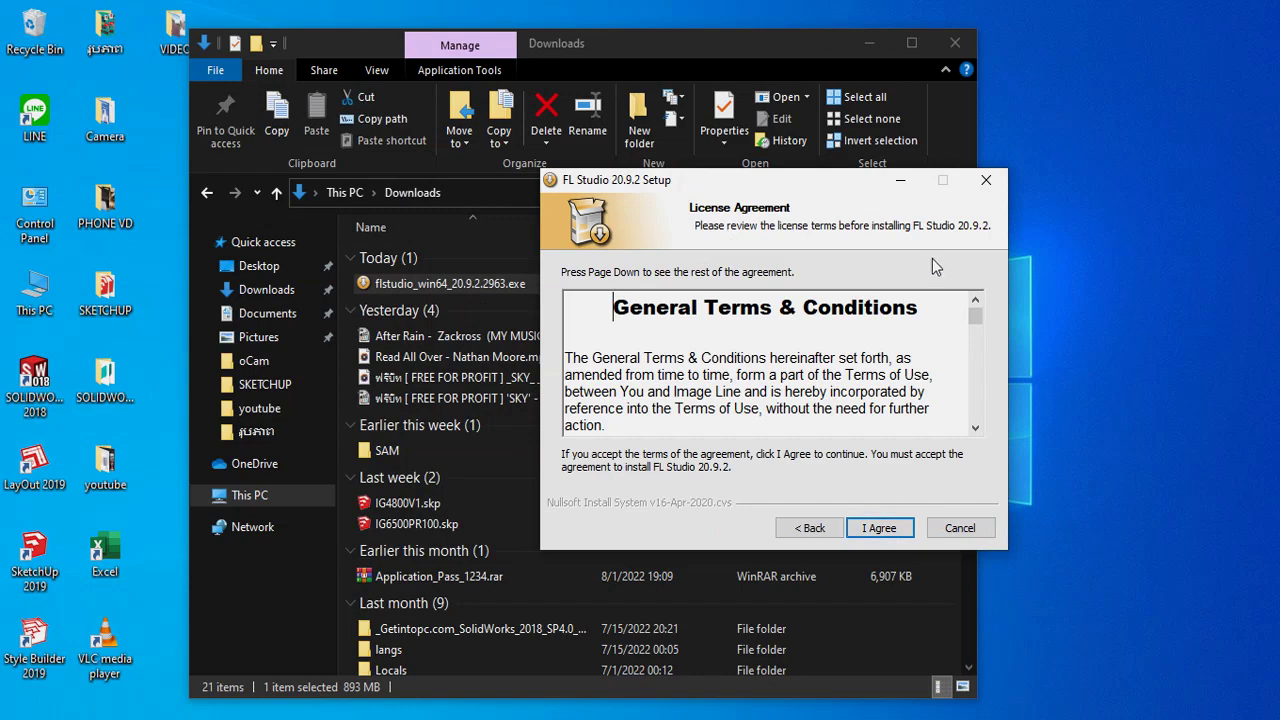
{"action": "left_click_drag", "start_coordinate": [975, 315], "coordinate": [983, 420]}
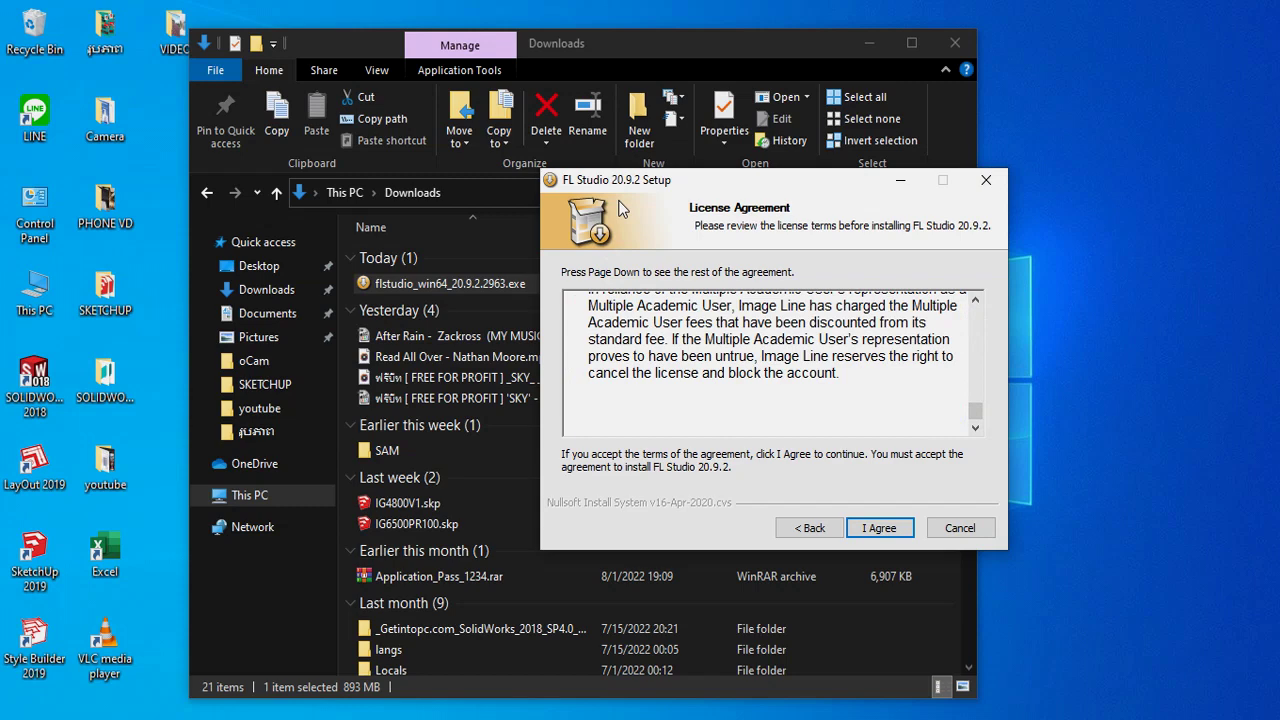
{"action": "left_click", "coordinate": [888, 535]}
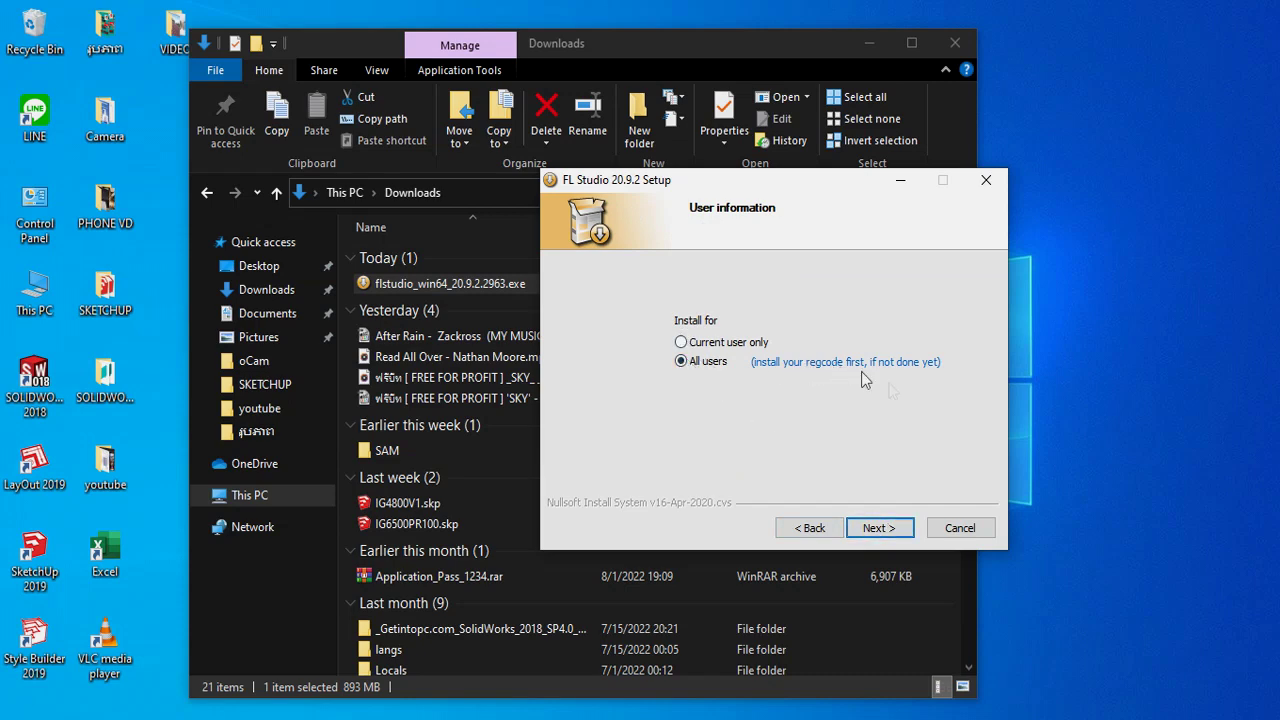
Set up the installation for all users and keep the preselected Custom components
{"action": "left_click", "coordinate": [879, 527]}
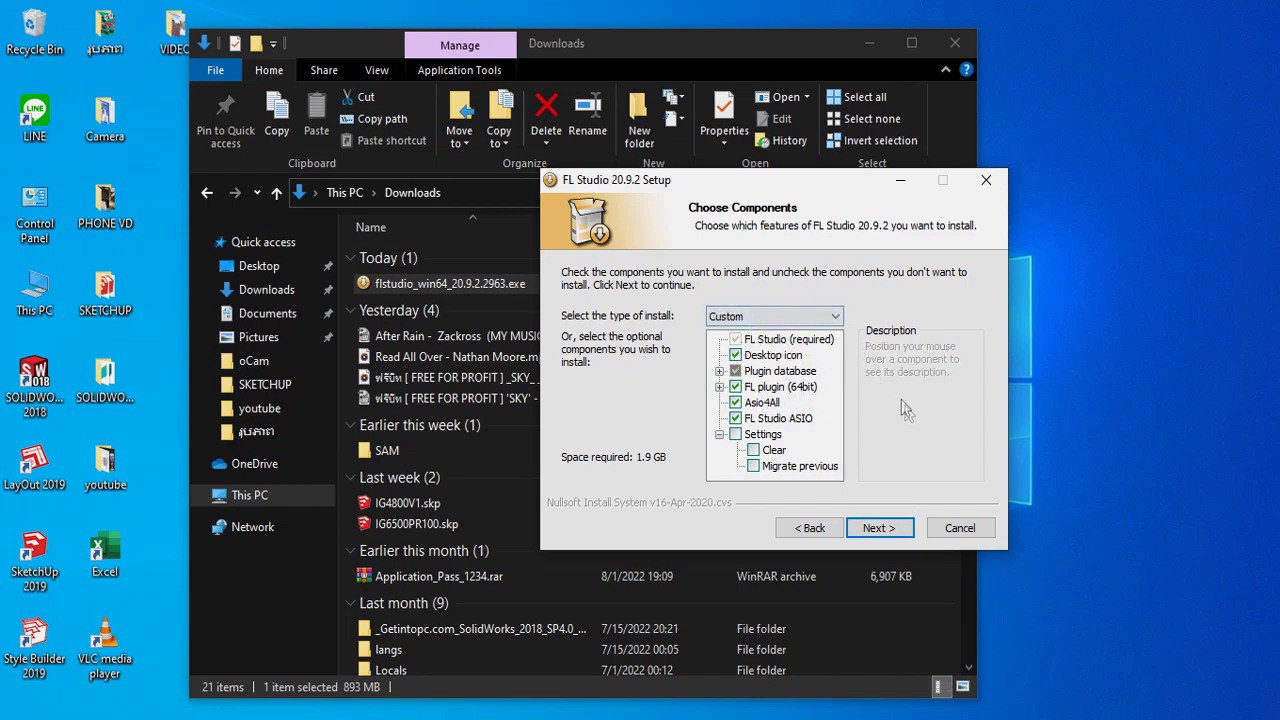
{"action": "left_click", "coordinate": [880, 528]}
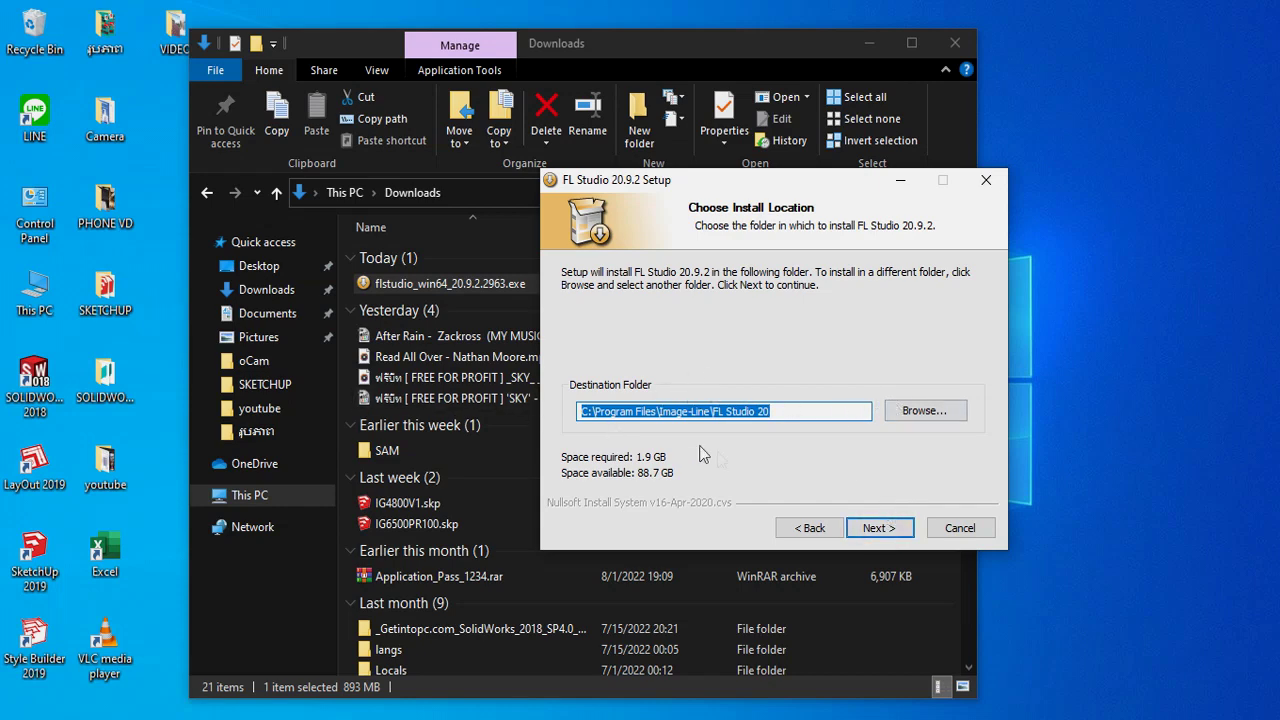
Keep the destination folder C:\Program Files\Image-Line\FL Studio 20 and start the FL Studio installation
{"action": "left_click", "coordinate": [900, 528]}
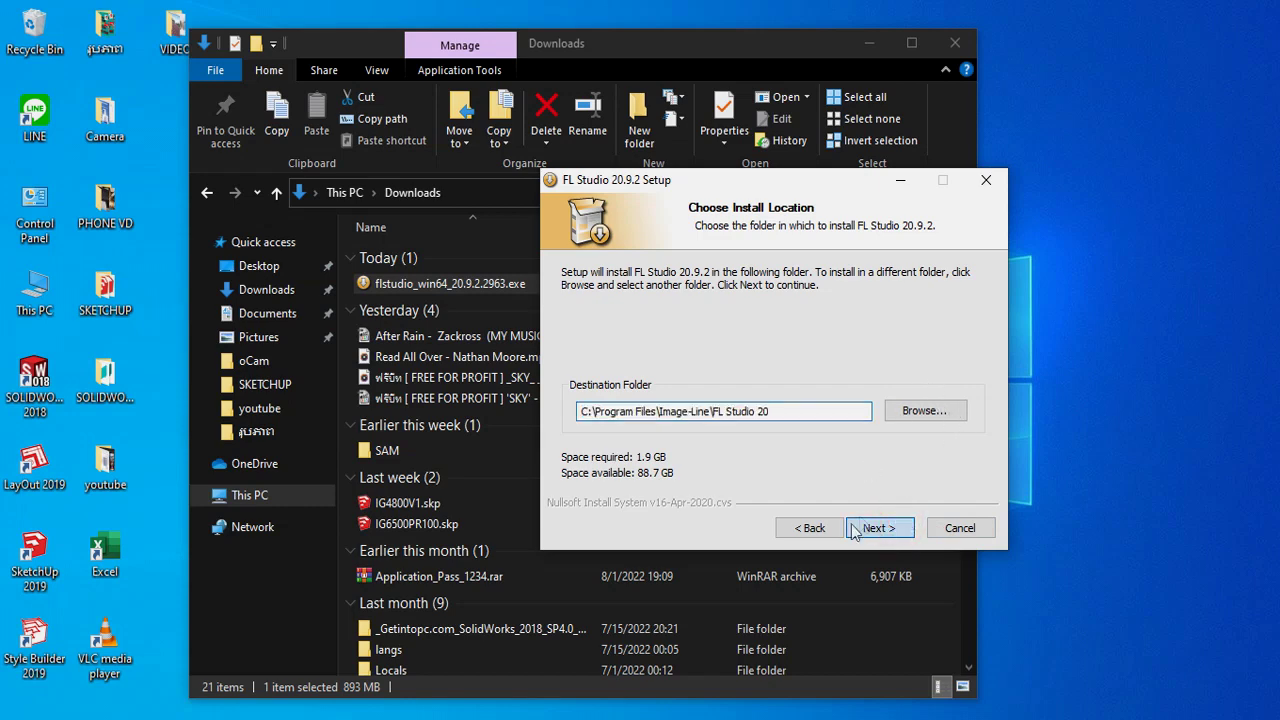
{"action": "left_click", "coordinate": [866, 527]}
{"action": "left_click", "coordinate": [885, 529]}
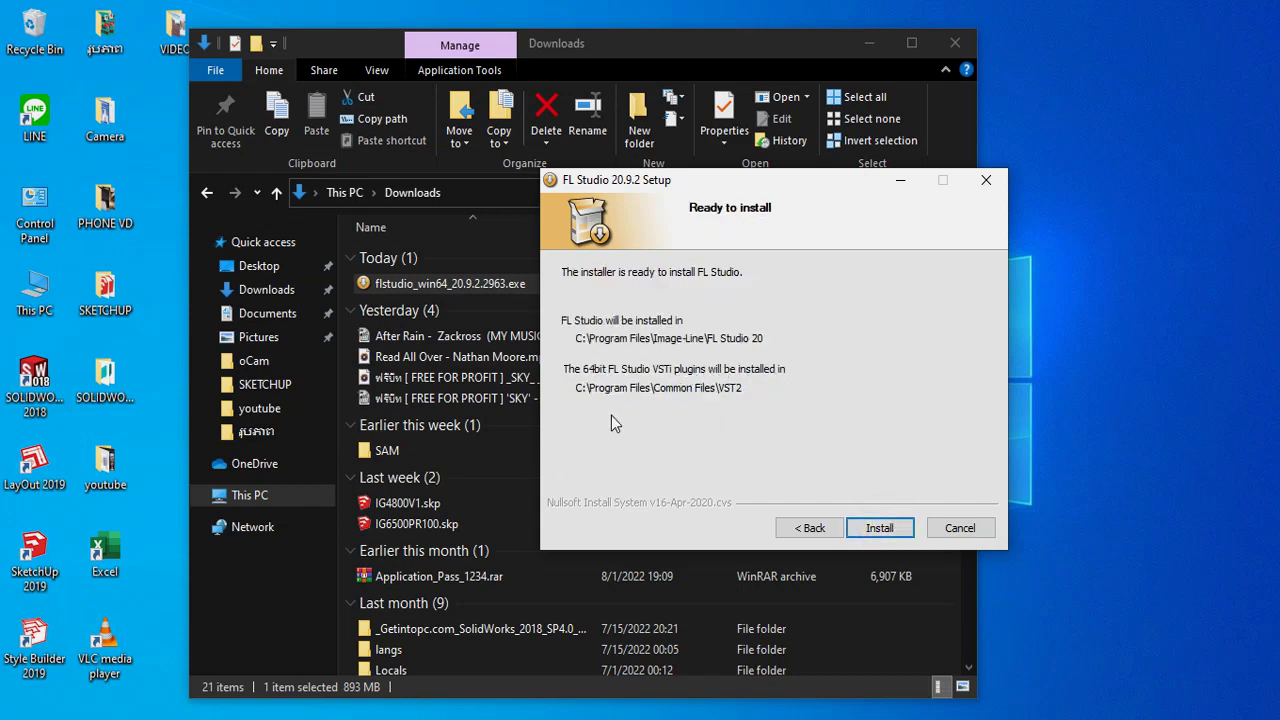
{"action": "left_click", "coordinate": [884, 522]}
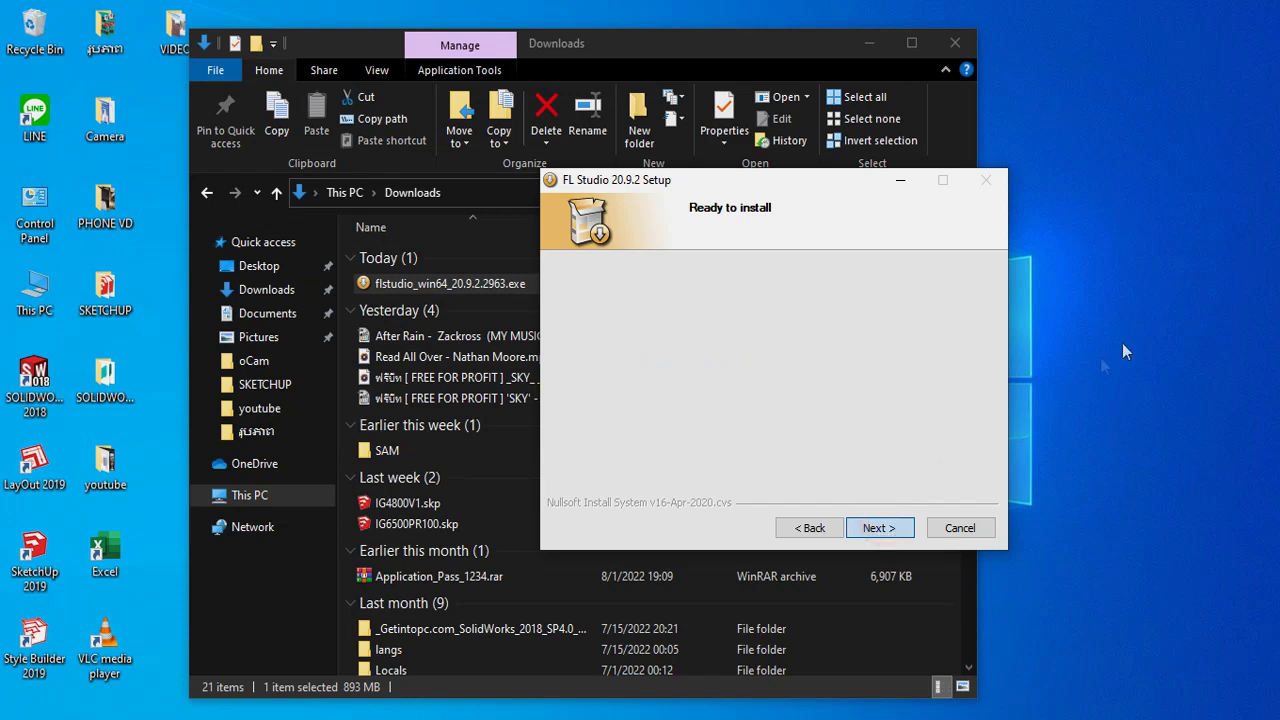
{"action": "left_click", "coordinate": [872, 530]}
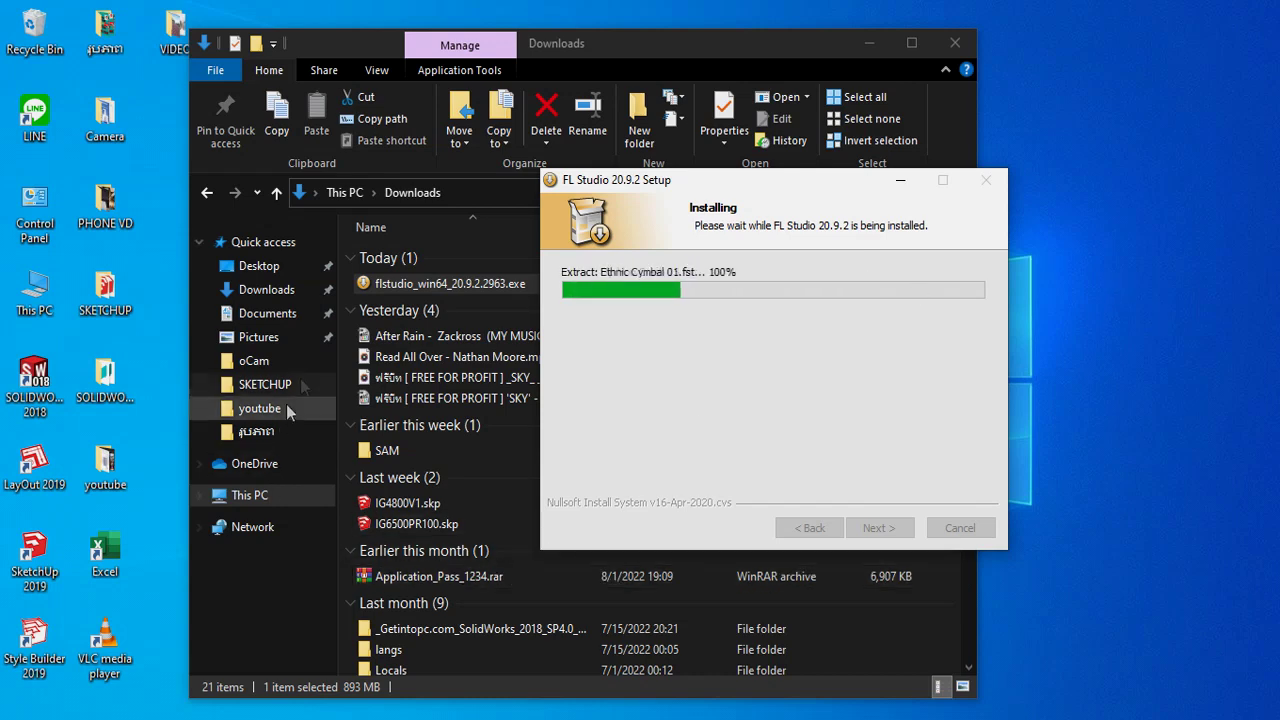
Check the file size of flstudio_win64_20.9.2.2963.exe in its properties, and close them
{"action": "left_click", "coordinate": [468, 286]}
{"action": "right_click", "coordinate": [468, 285]}
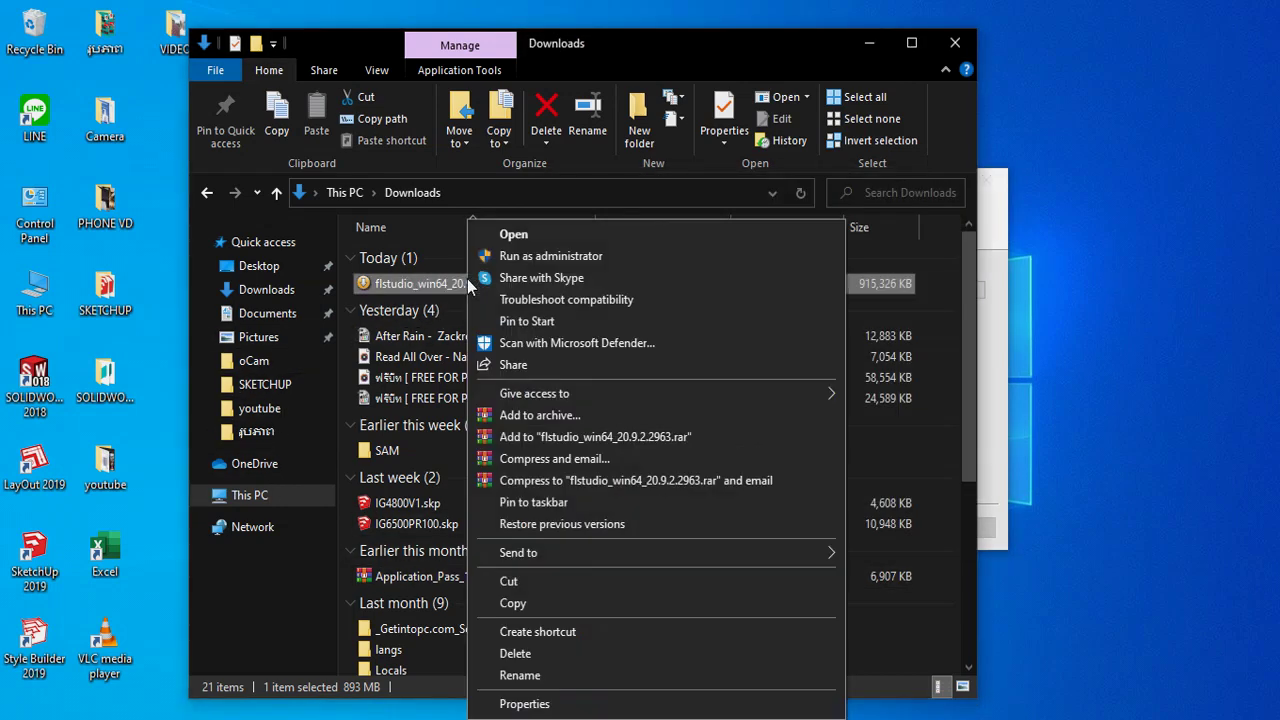
{"action": "left_click", "coordinate": [524, 704]}
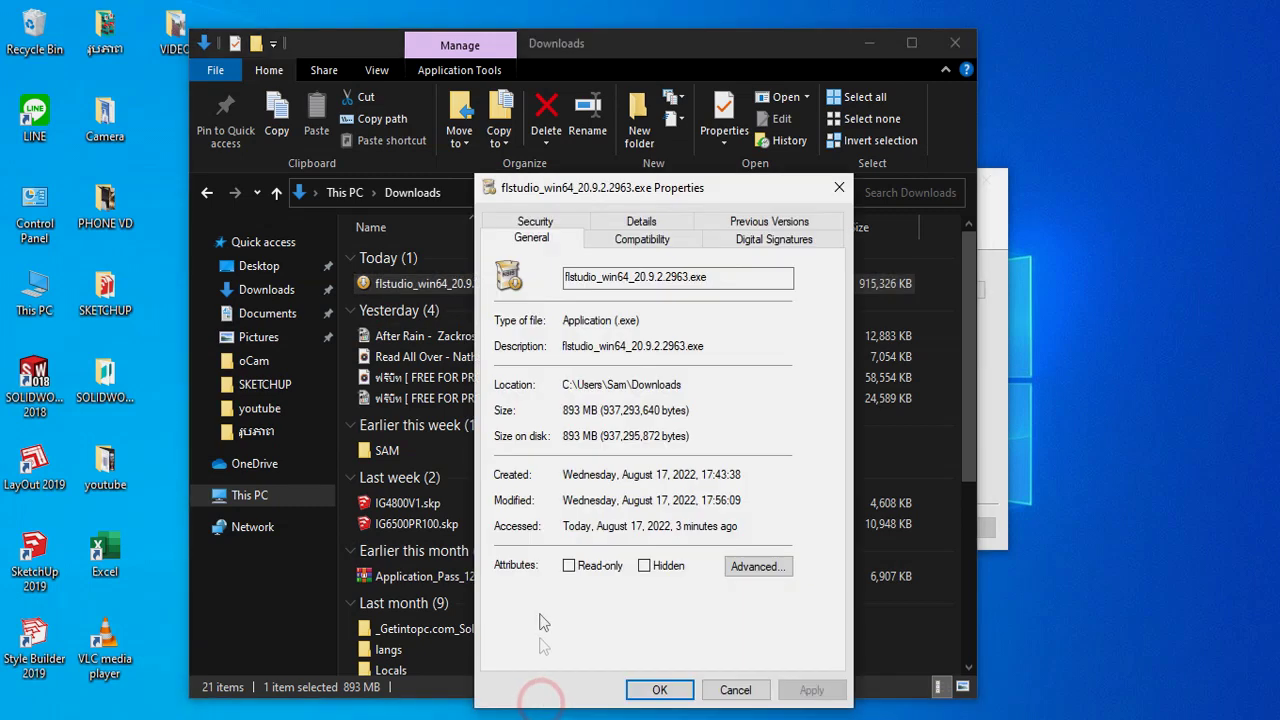
{"action": "double_click", "coordinate": [580, 412]}
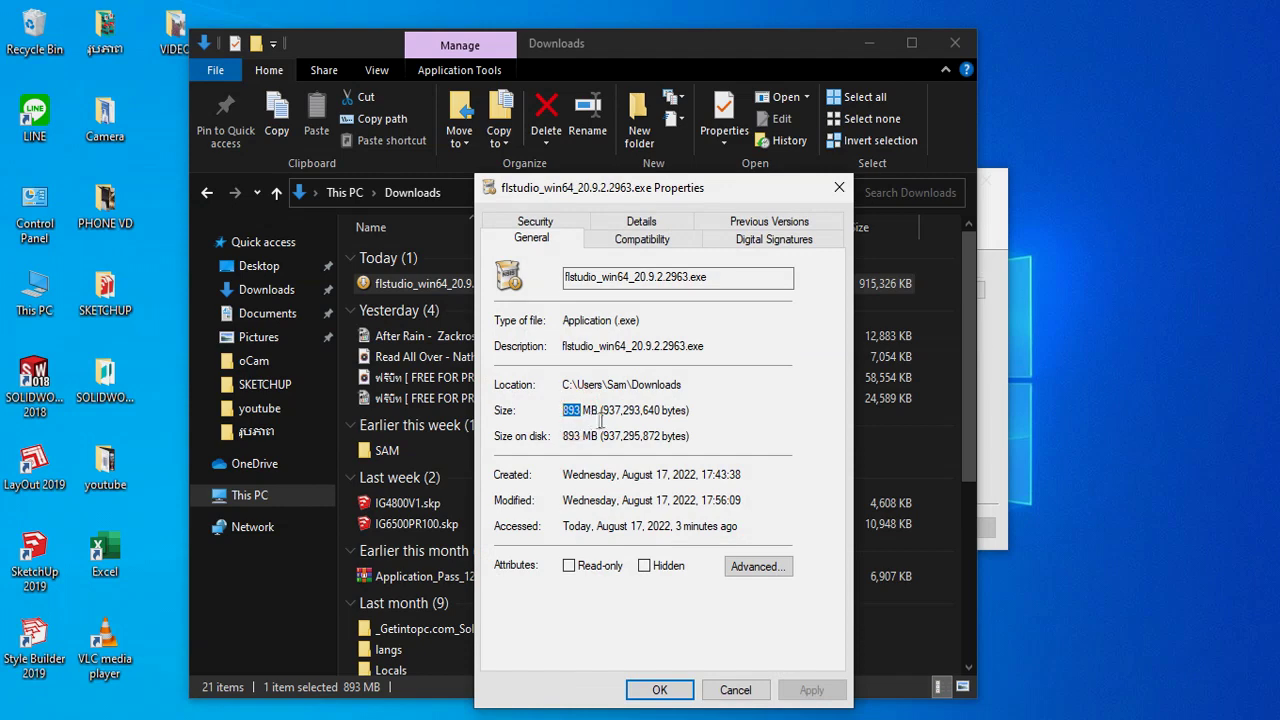
{"action": "left_click", "coordinate": [747, 408]}
{"action": "left_click", "coordinate": [839, 188]}
Check the installer's file type and size in its properties again, and close the properties and the Downloads window
{"action": "right_click", "coordinate": [501, 283]}
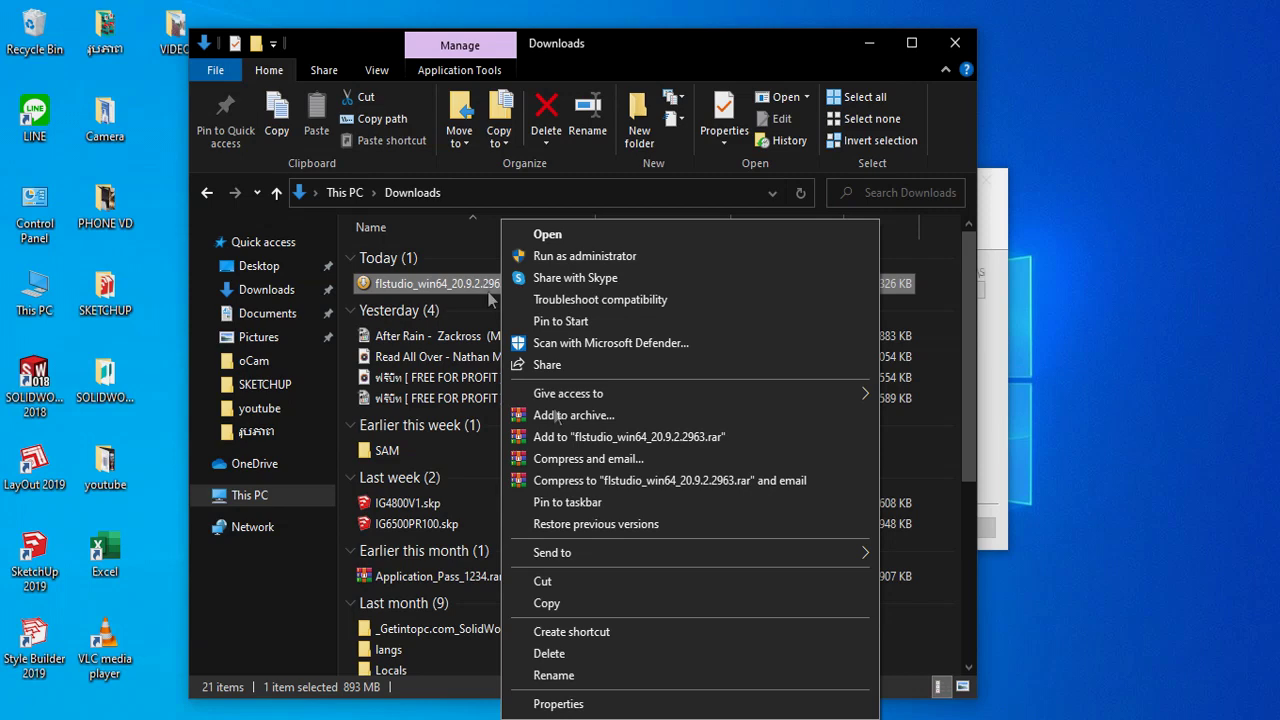
{"action": "left_click", "coordinate": [580, 705]}
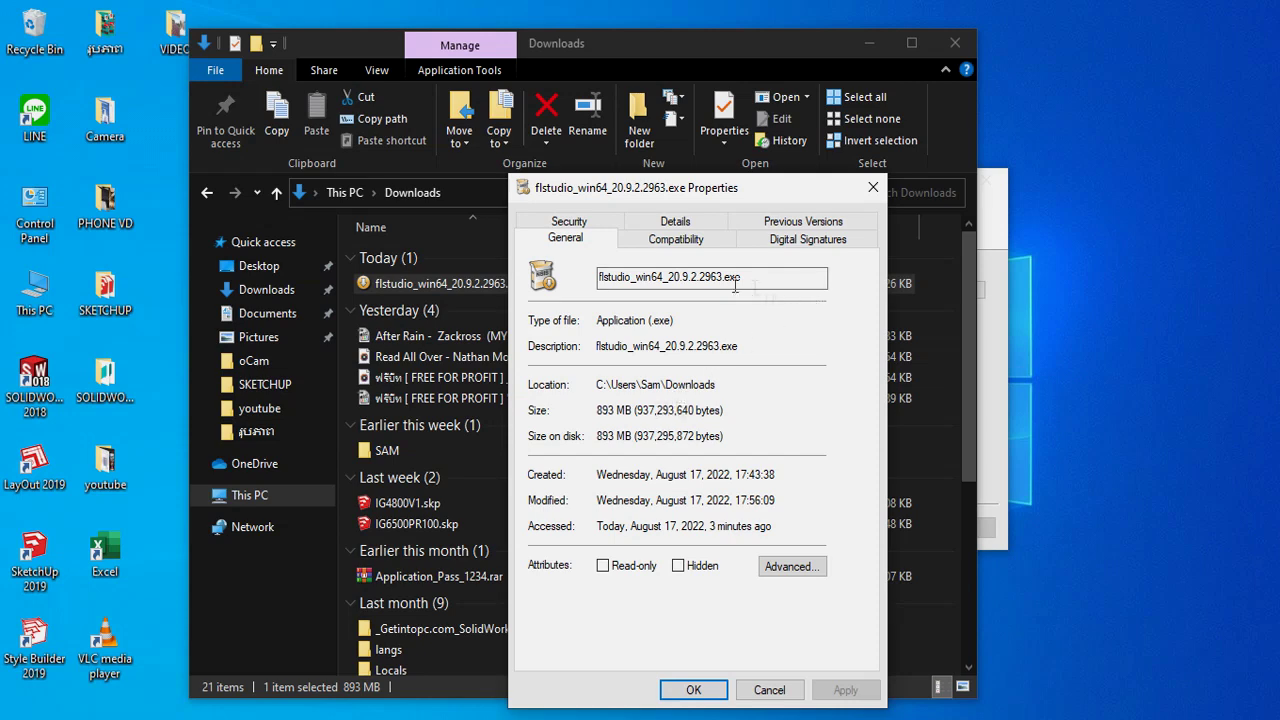
{"action": "left_click_drag", "start_coordinate": [675, 322], "coordinate": [660, 322]}
{"action": "left_click_drag", "start_coordinate": [679, 322], "coordinate": [649, 322]}
{"action": "left_click", "coordinate": [674, 324]}
{"action": "left_click", "coordinate": [731, 318]}
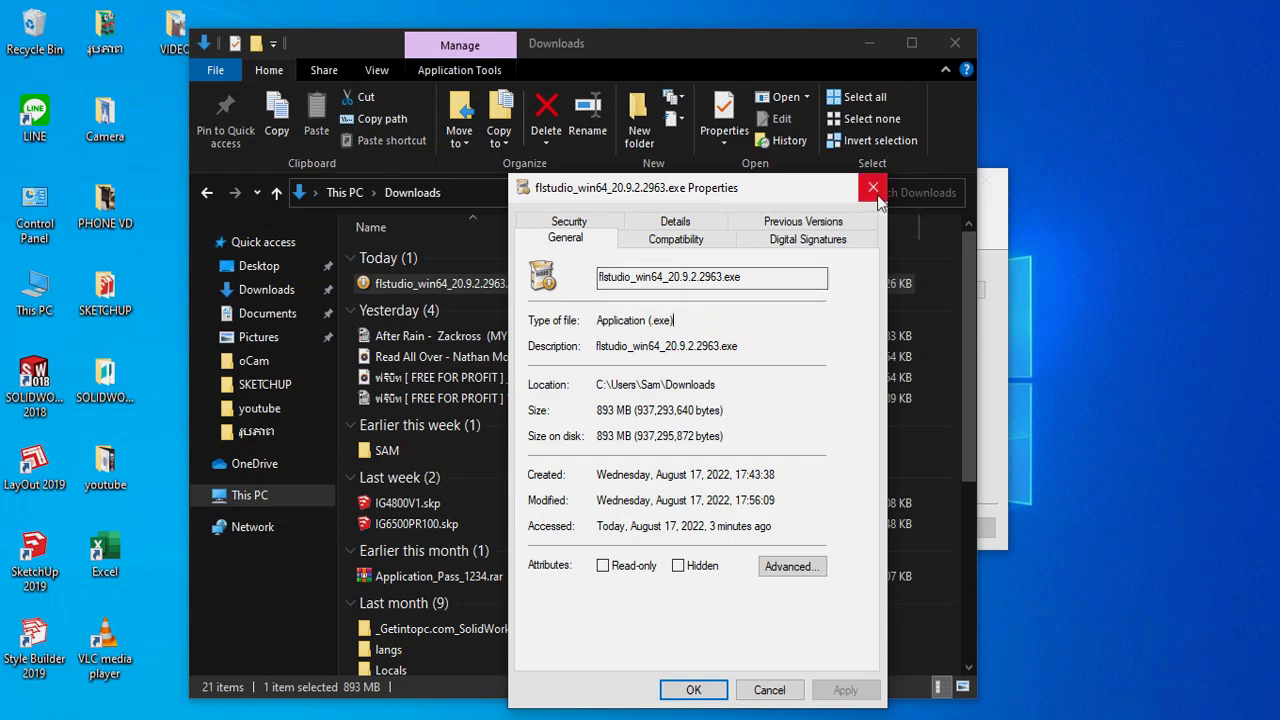
{"action": "left_click", "coordinate": [528, 409]}
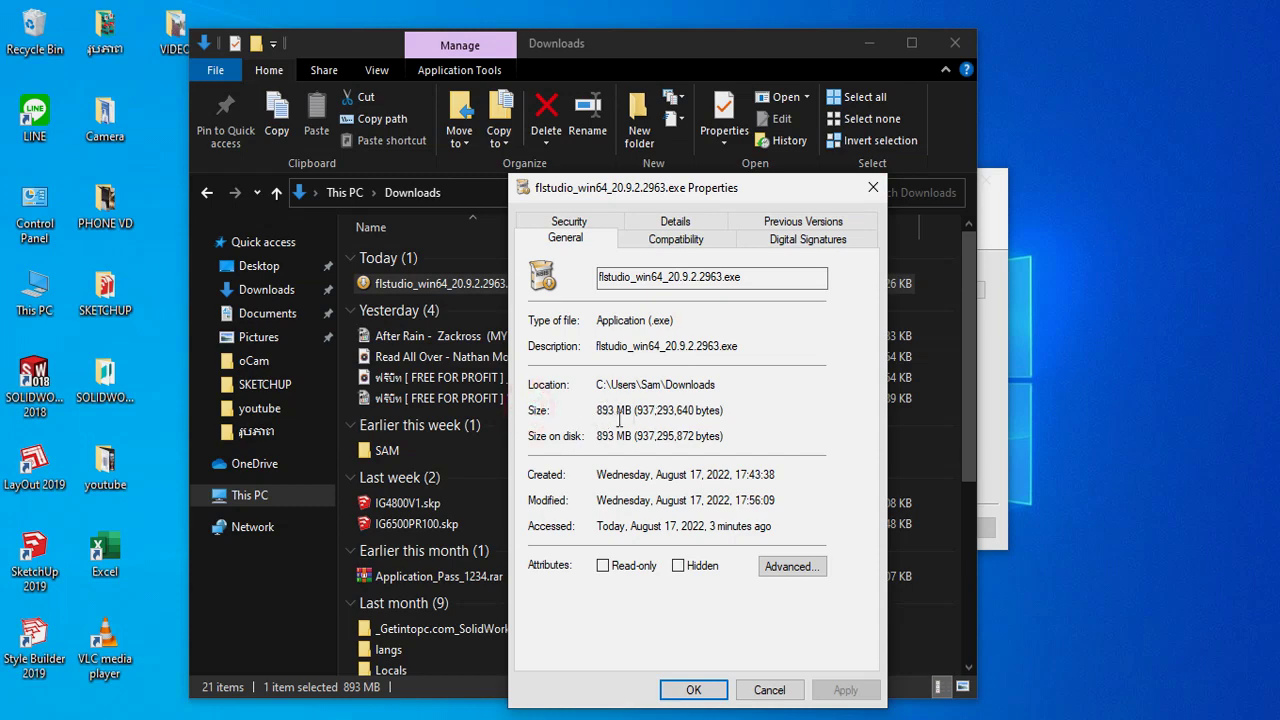
{"action": "left_click", "coordinate": [873, 187]}
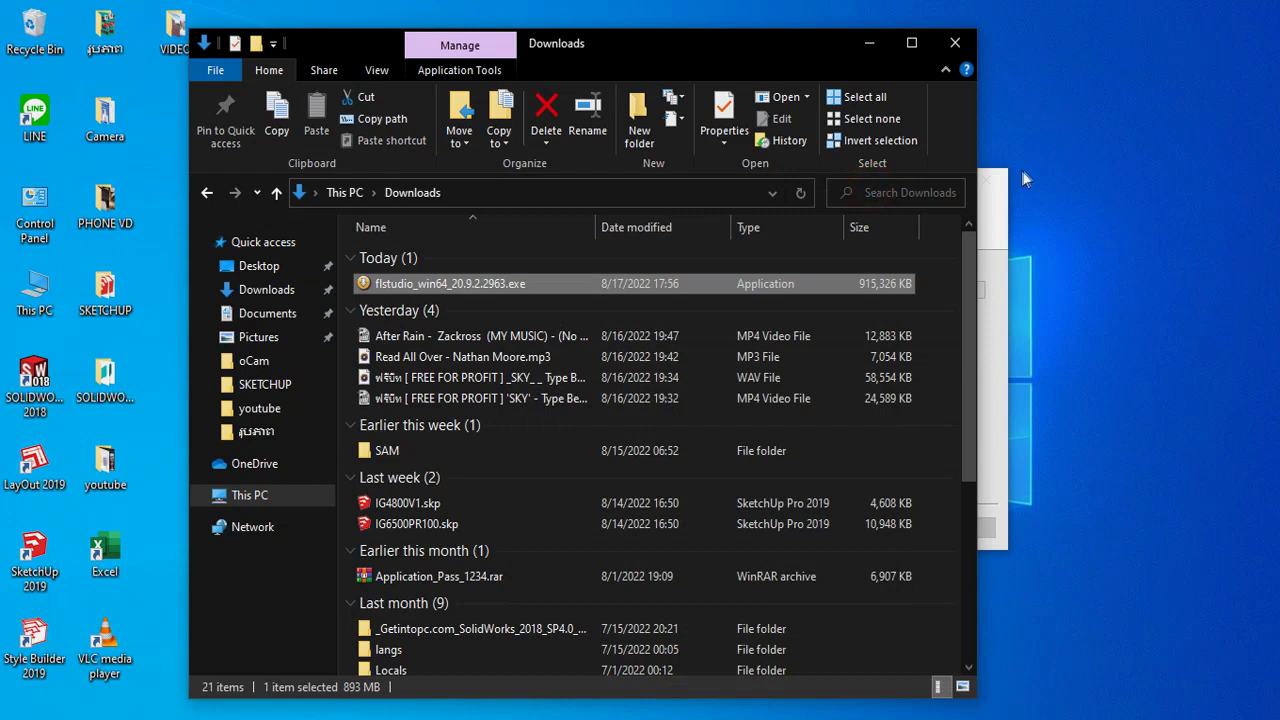
{"action": "left_click", "coordinate": [960, 42]}
{"action": "right_click", "coordinate": [792, 62]}
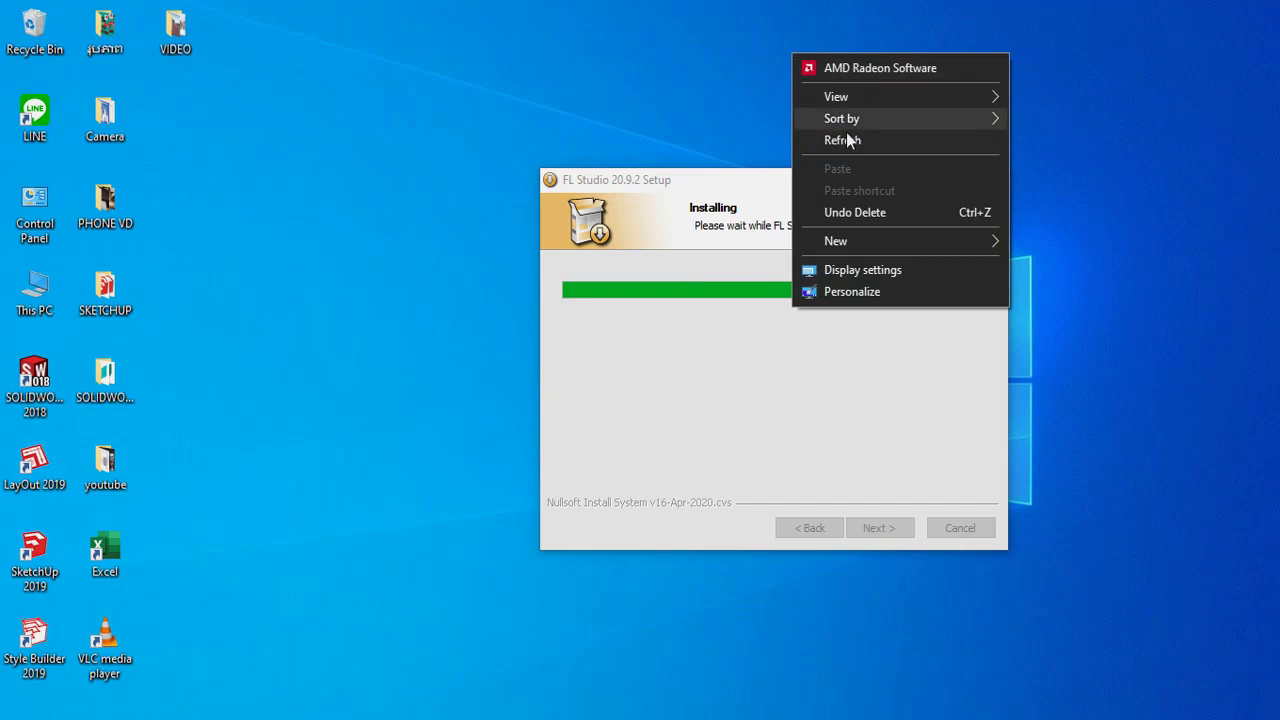
{"action": "left_click", "coordinate": [847, 139]}
{"action": "right_click", "coordinate": [445, 105]}
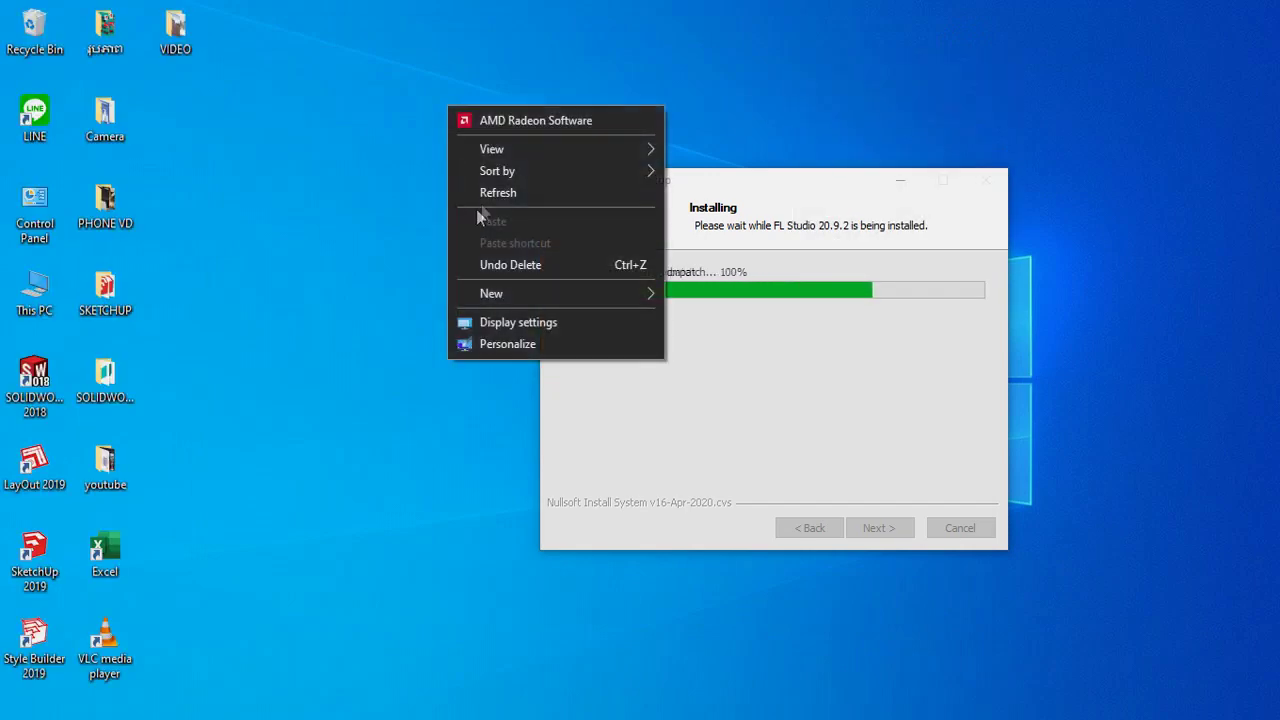
{"action": "left_click", "coordinate": [486, 193]}
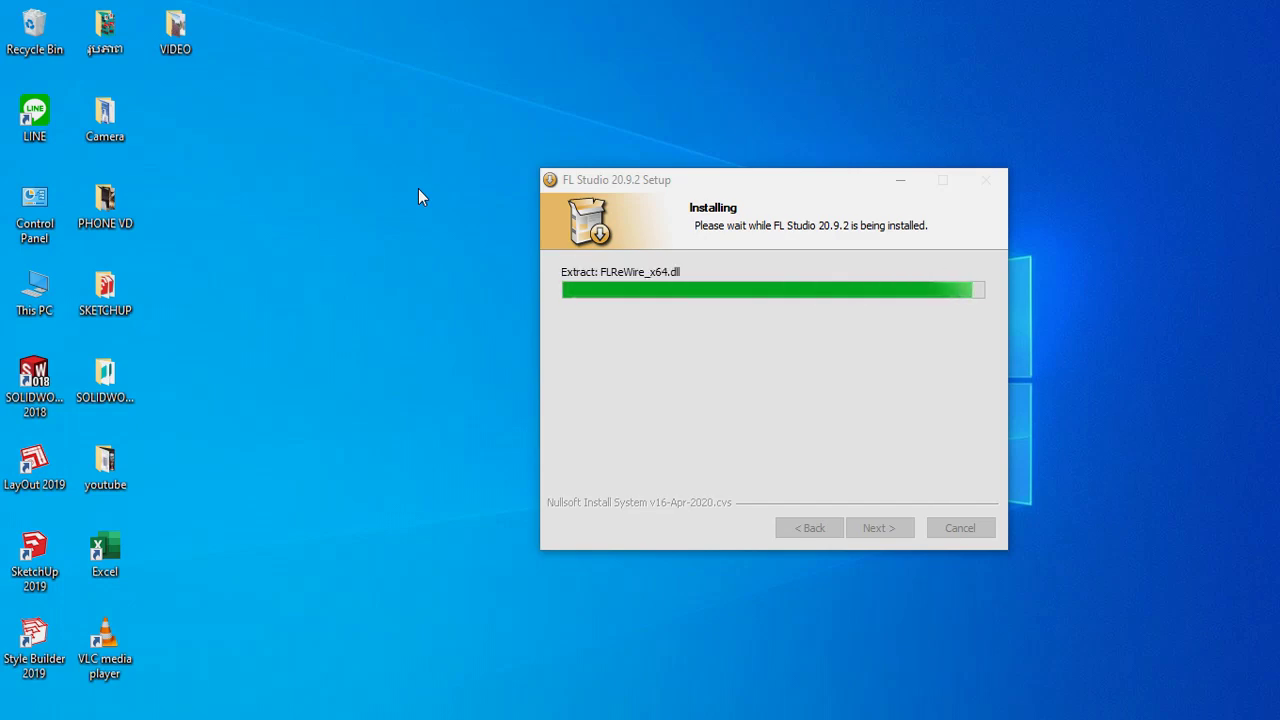
{"action": "right_click", "coordinate": [356, 127]}
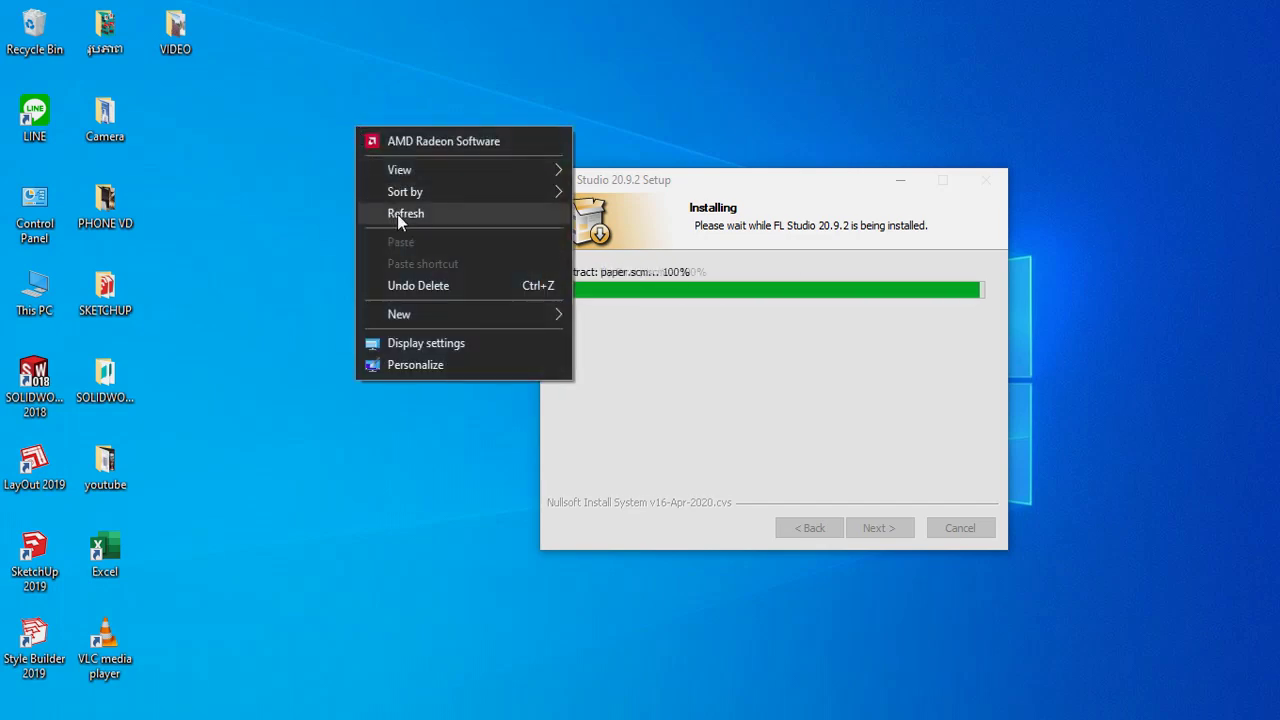
{"action": "left_click", "coordinate": [397, 214]}
{"action": "right_click", "coordinate": [329, 115]}
{"action": "left_click", "coordinate": [383, 207]}
{"action": "right_click", "coordinate": [358, 154]}
{"action": "left_click", "coordinate": [421, 234]}
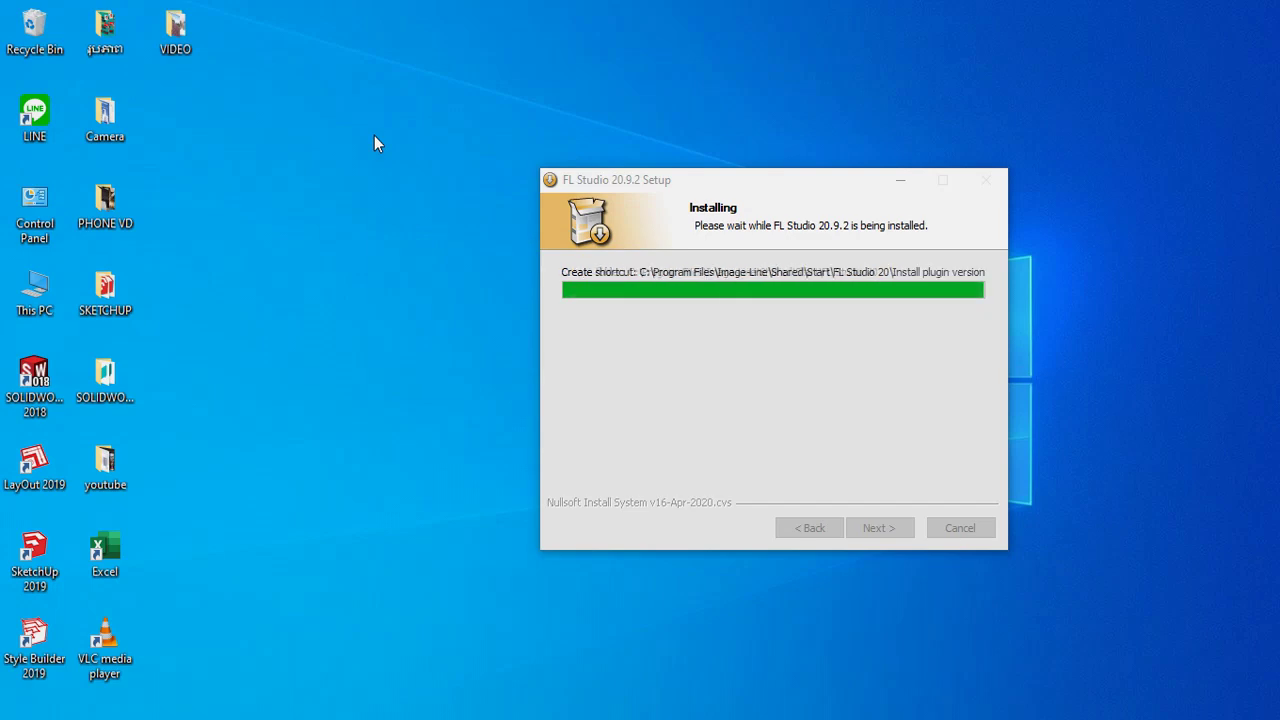
{"action": "right_click", "coordinate": [374, 136]}
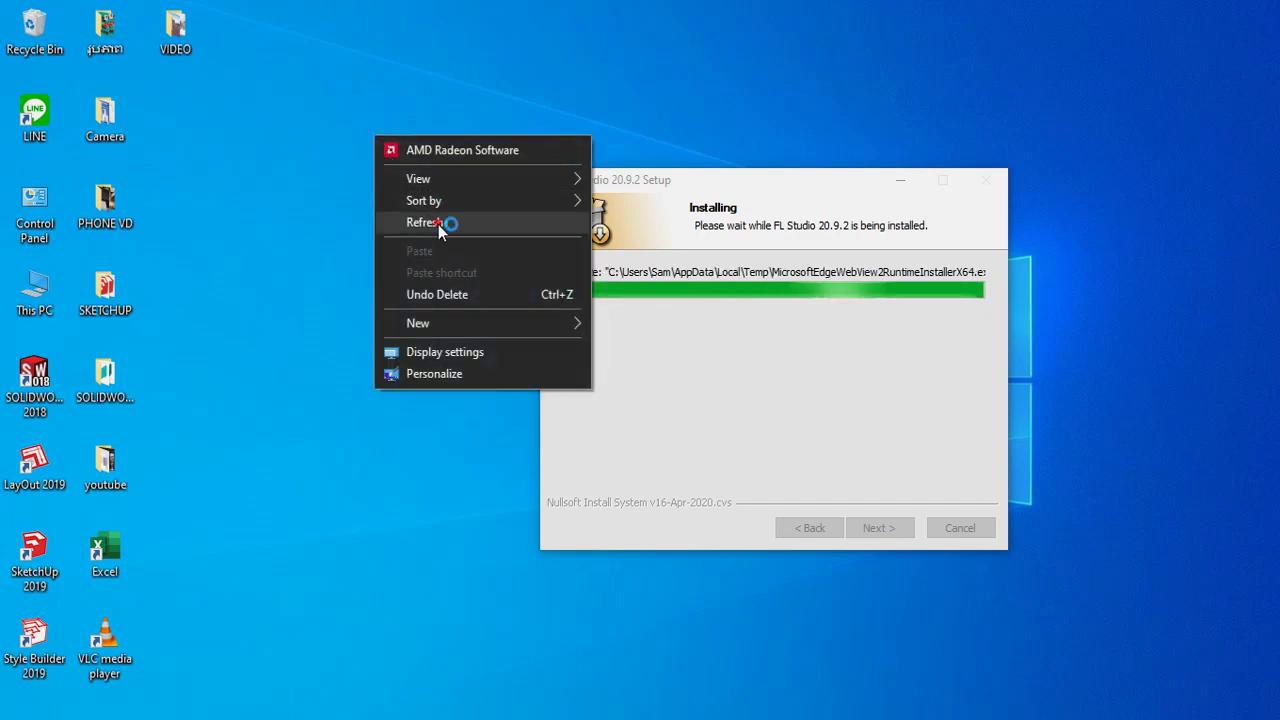
{"action": "left_click", "coordinate": [437, 228]}
{"action": "right_click", "coordinate": [397, 111]}
{"action": "left_click", "coordinate": [460, 200]}
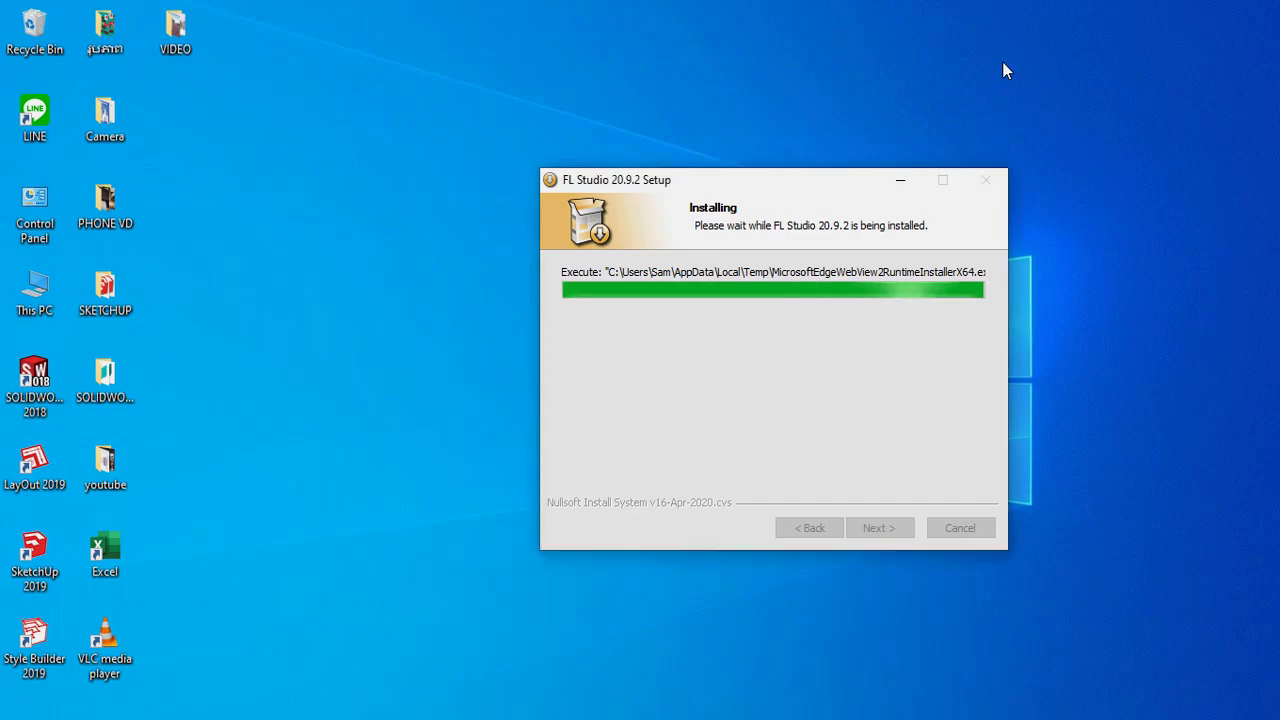
{"action": "right_click", "coordinate": [1070, 94]}
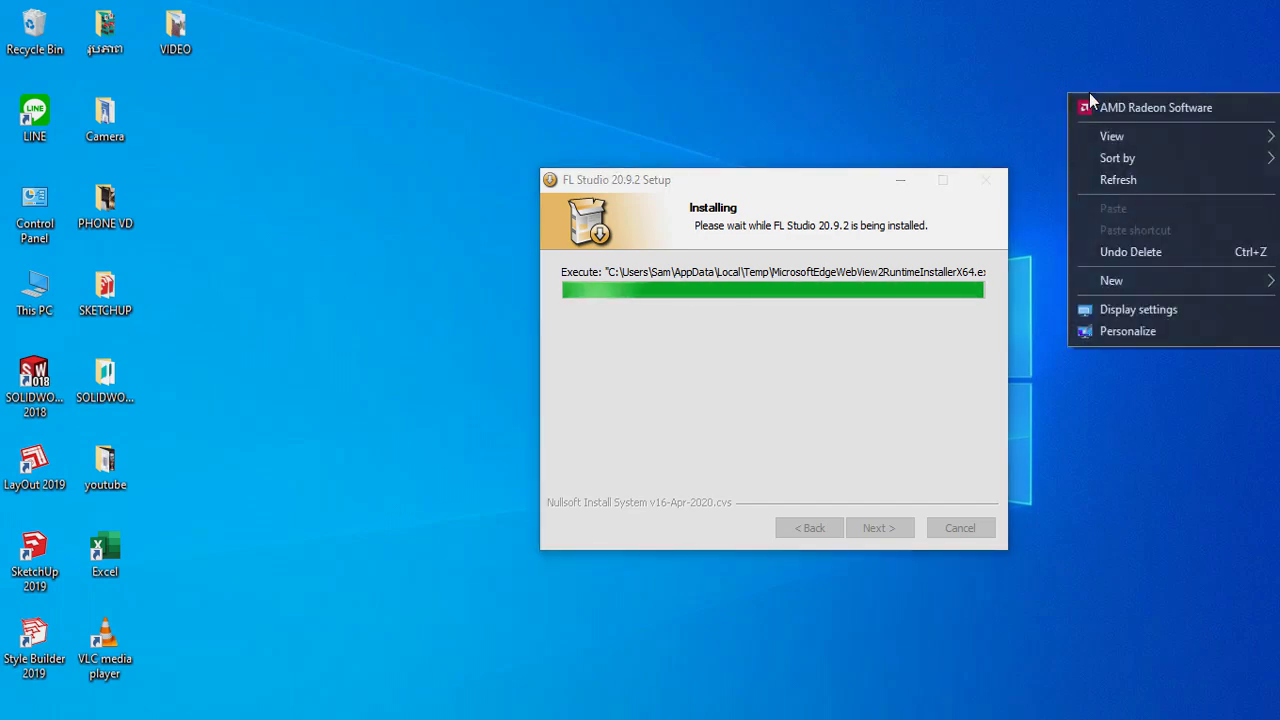
{"action": "left_click", "coordinate": [1146, 181]}
{"action": "right_click", "coordinate": [1070, 71]}
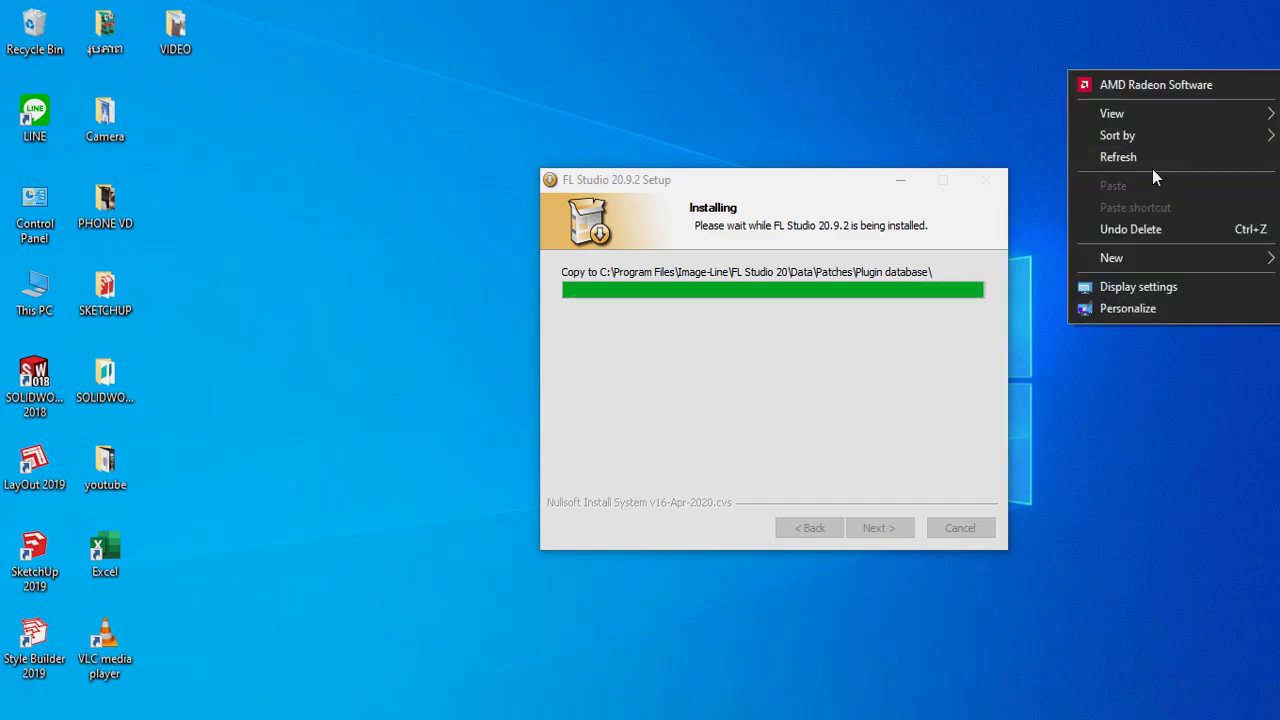
{"action": "left_click", "coordinate": [1149, 161]}
{"action": "right_click", "coordinate": [1007, 92]}
{"action": "left_click", "coordinate": [1078, 177]}
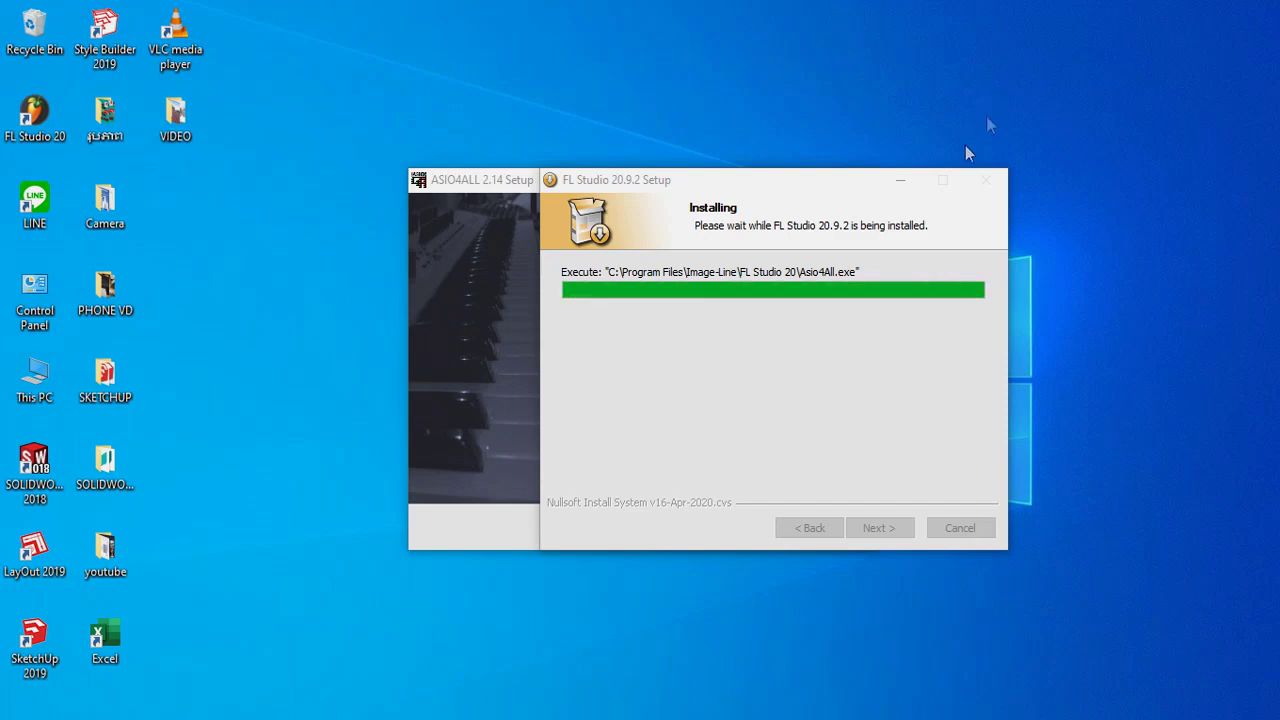
Move the FL Studio setup window clear of the ASIO4ALL 2.14 wizard and accept the ASIO4ALL license agreement
{"action": "left_click_drag", "start_coordinate": [851, 182], "coordinate": [1010, 120]}
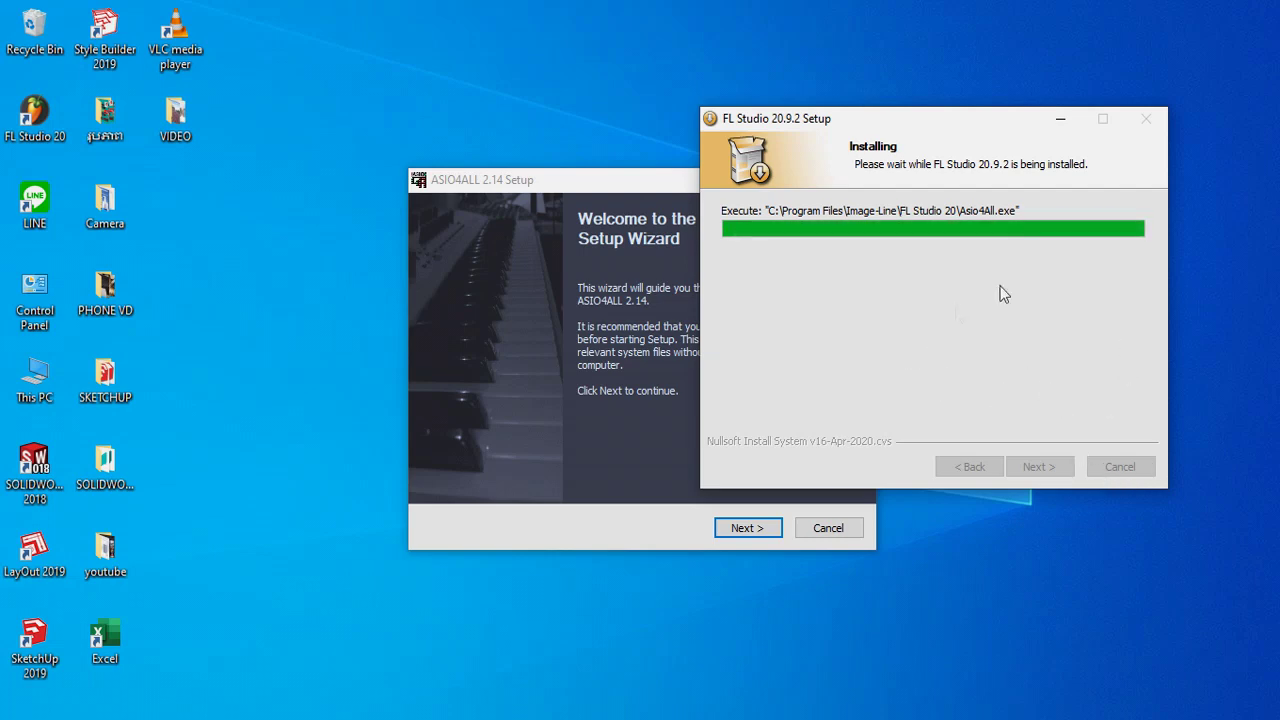
{"action": "left_click_drag", "start_coordinate": [966, 117], "coordinate": [967, 85]}
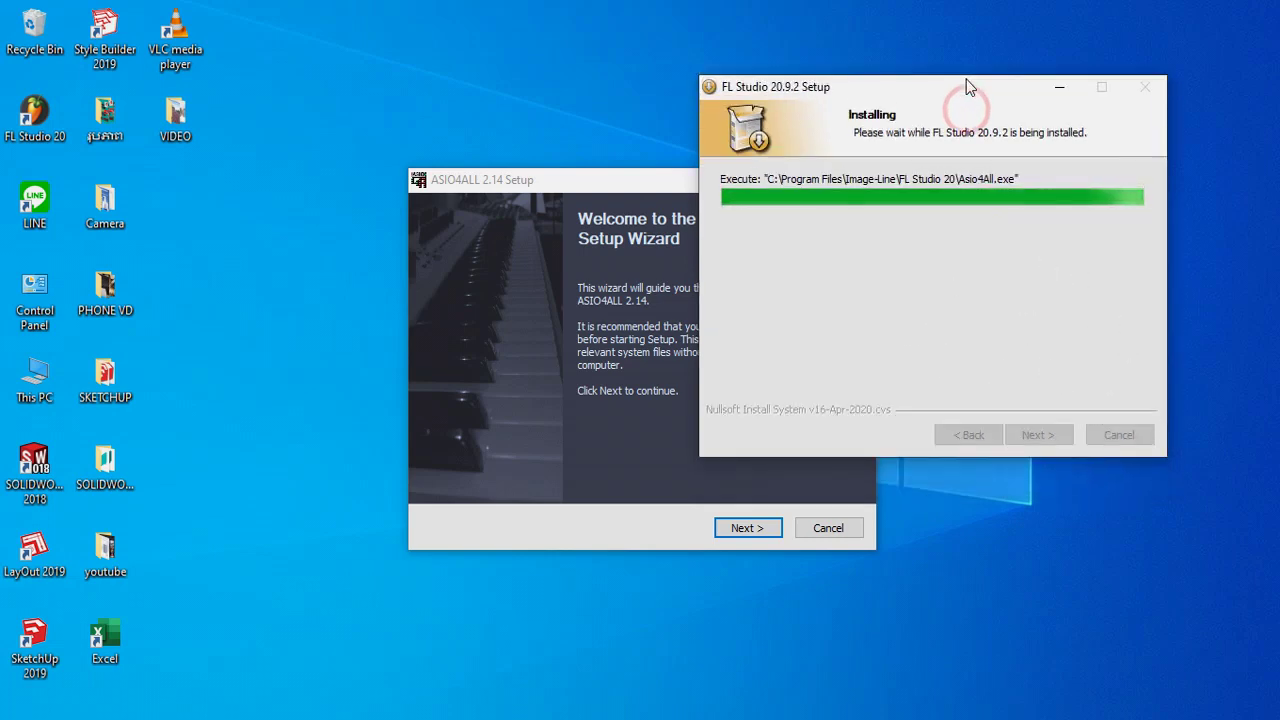
{"action": "left_click", "coordinate": [1225, 293]}
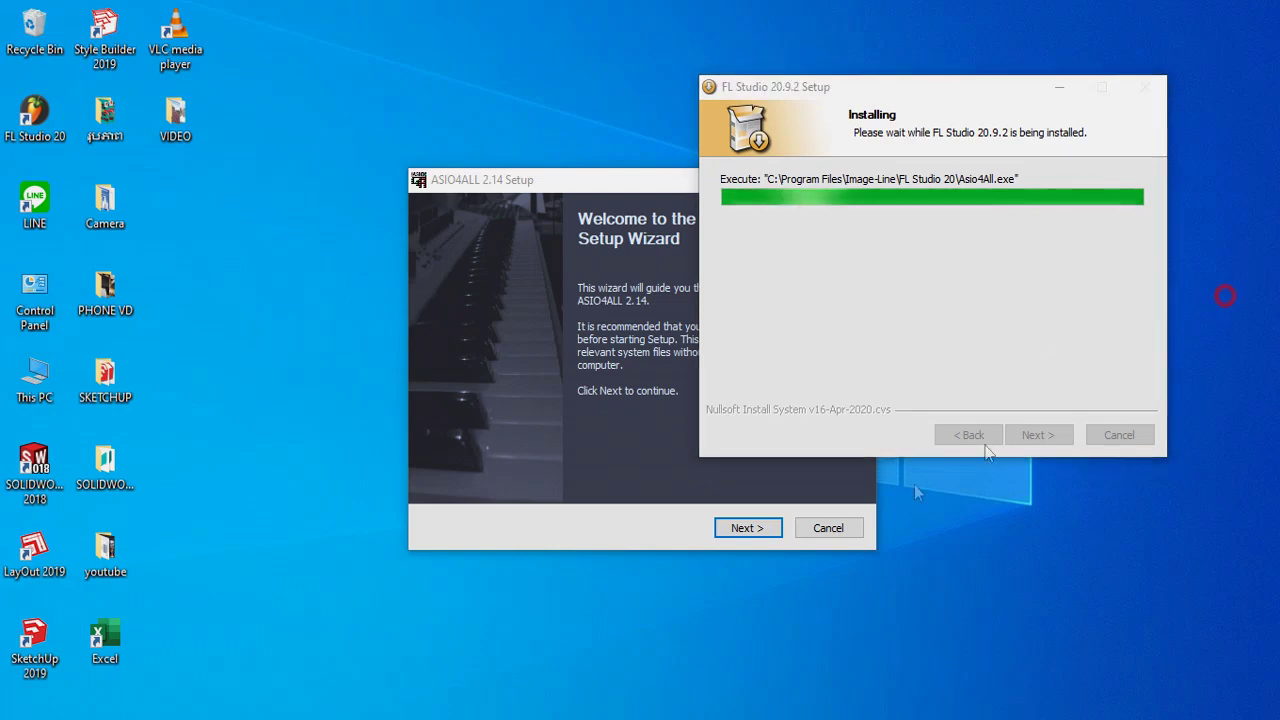
{"action": "left_click", "coordinate": [750, 532]}
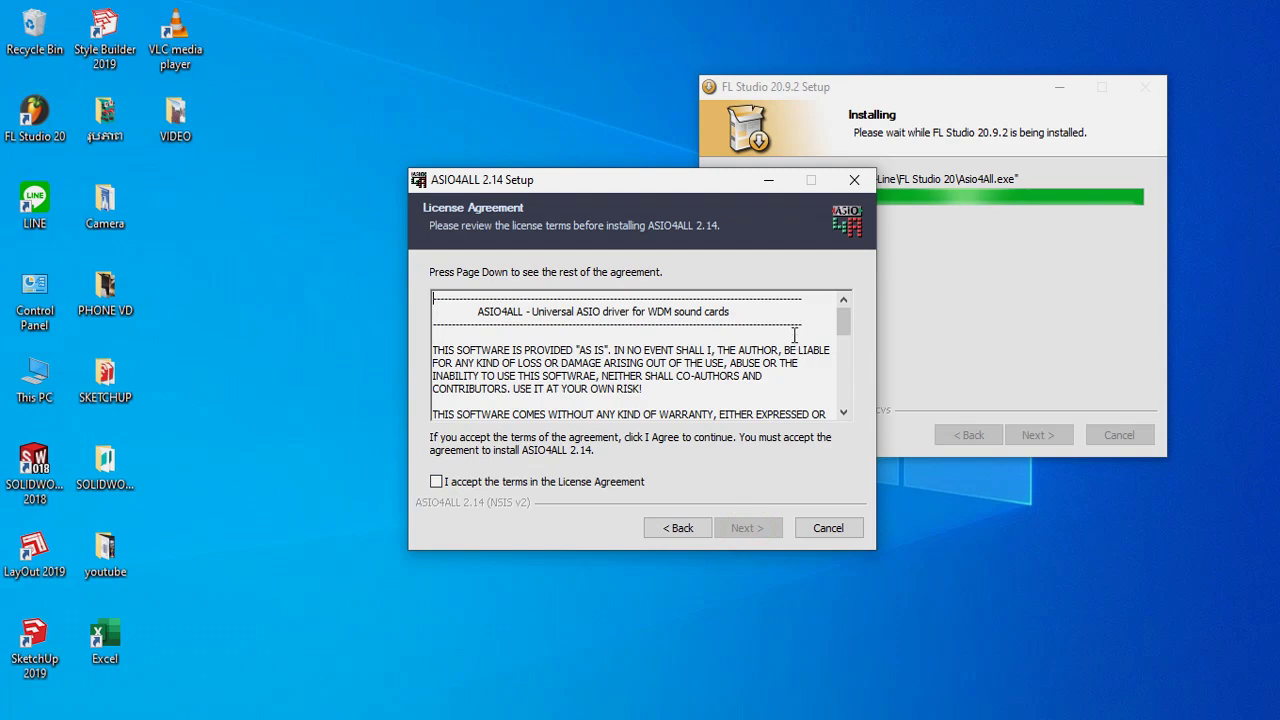
{"action": "left_click_drag", "start_coordinate": [849, 322], "coordinate": [828, 428]}
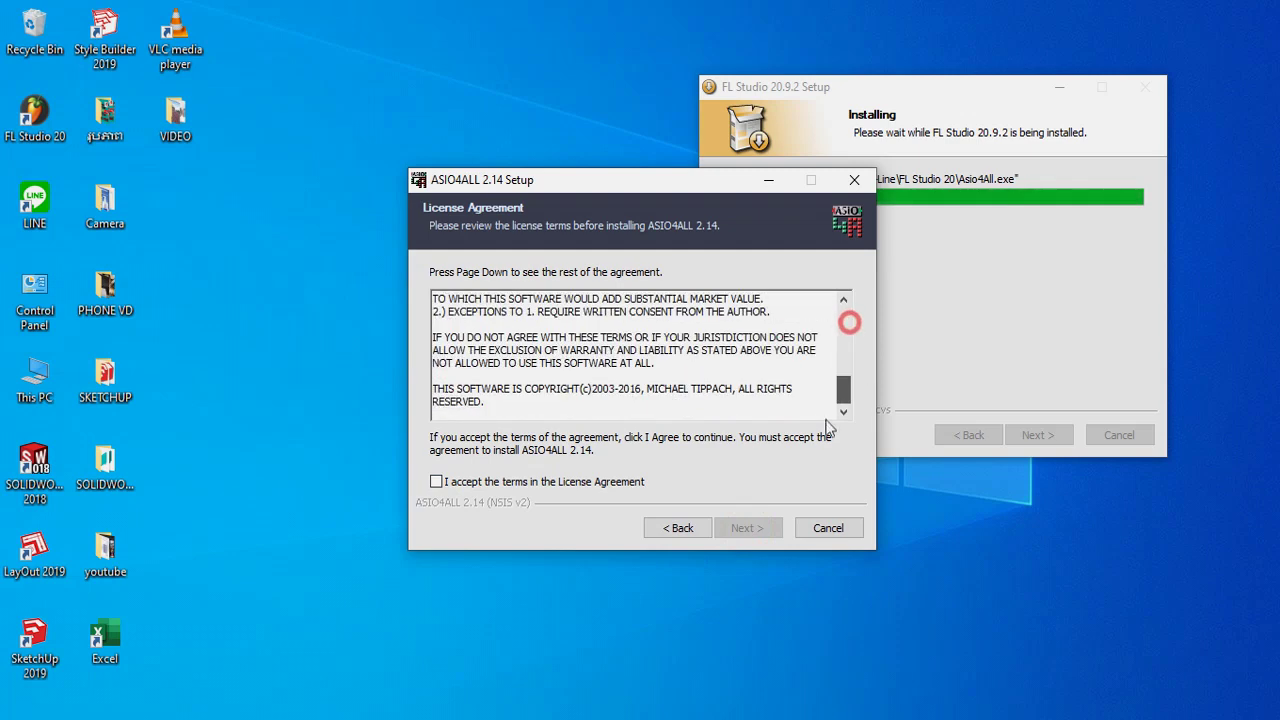
{"action": "left_click", "coordinate": [436, 483]}
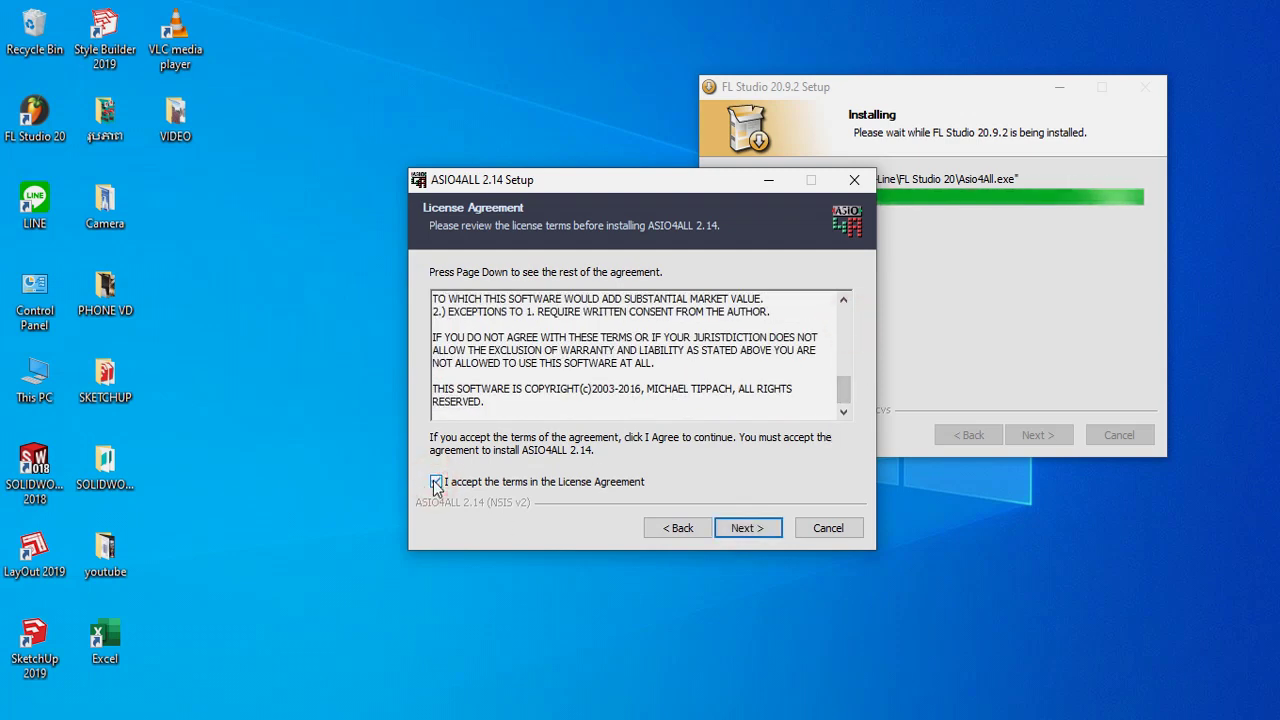
{"action": "left_click", "coordinate": [748, 530]}
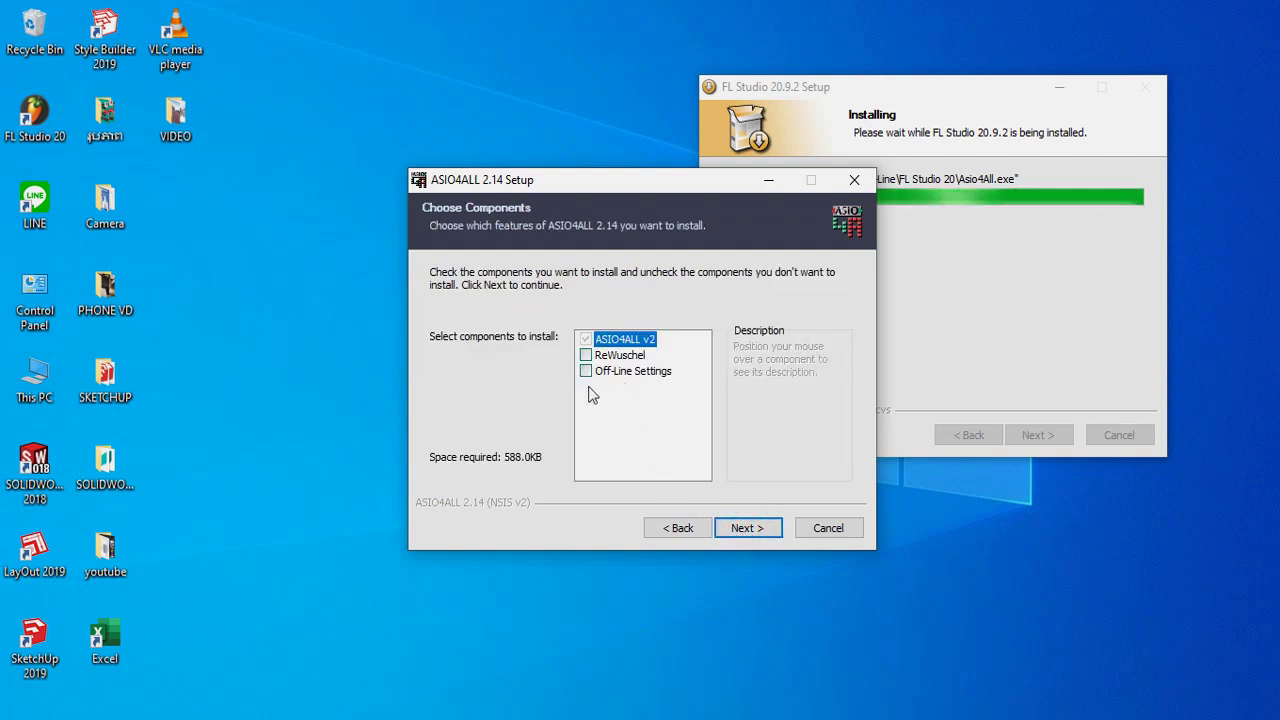
{"action": "mouse_move", "coordinate": [603, 357]}
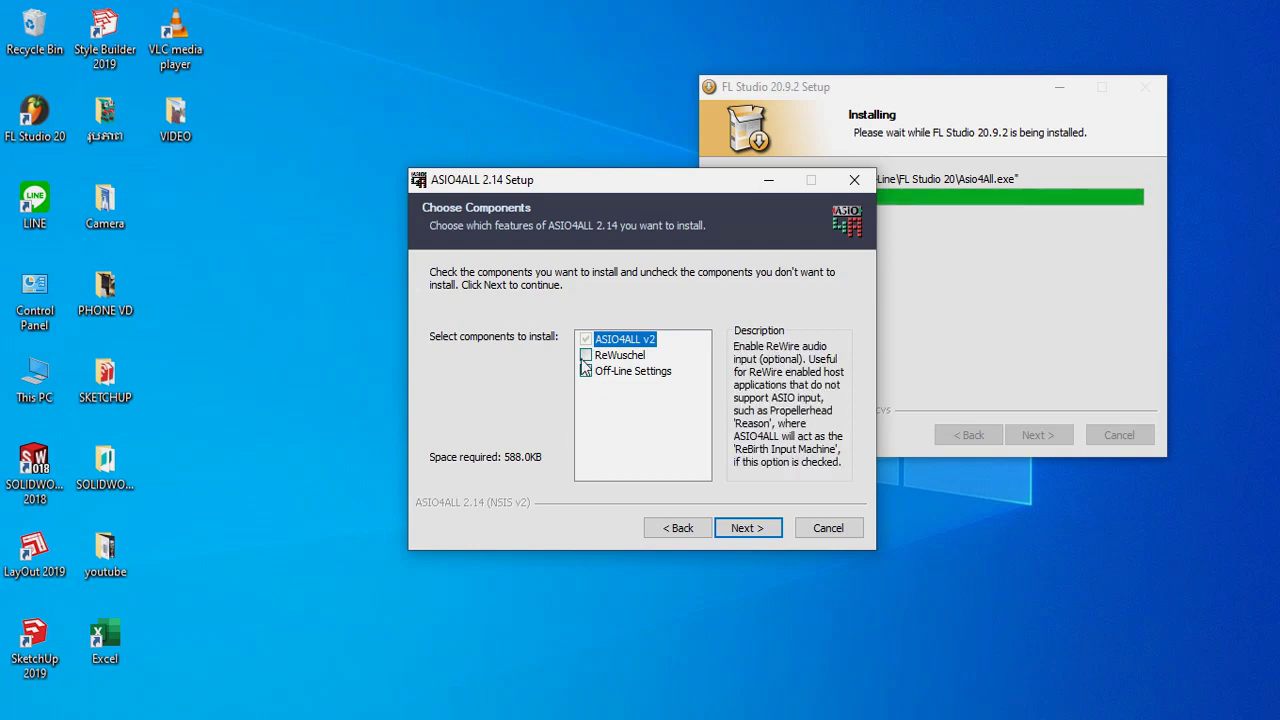
{"action": "left_click", "coordinate": [586, 356]}
{"action": "left_click", "coordinate": [586, 371]}
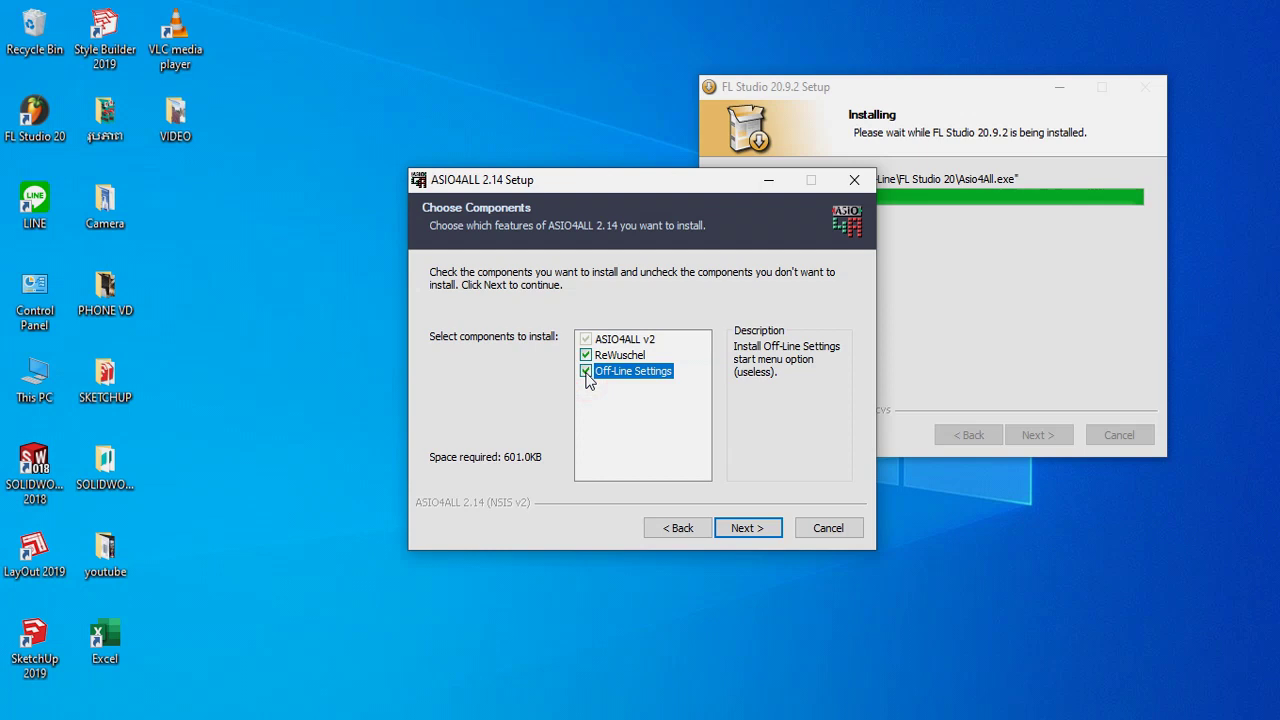
{"action": "left_click", "coordinate": [586, 372]}
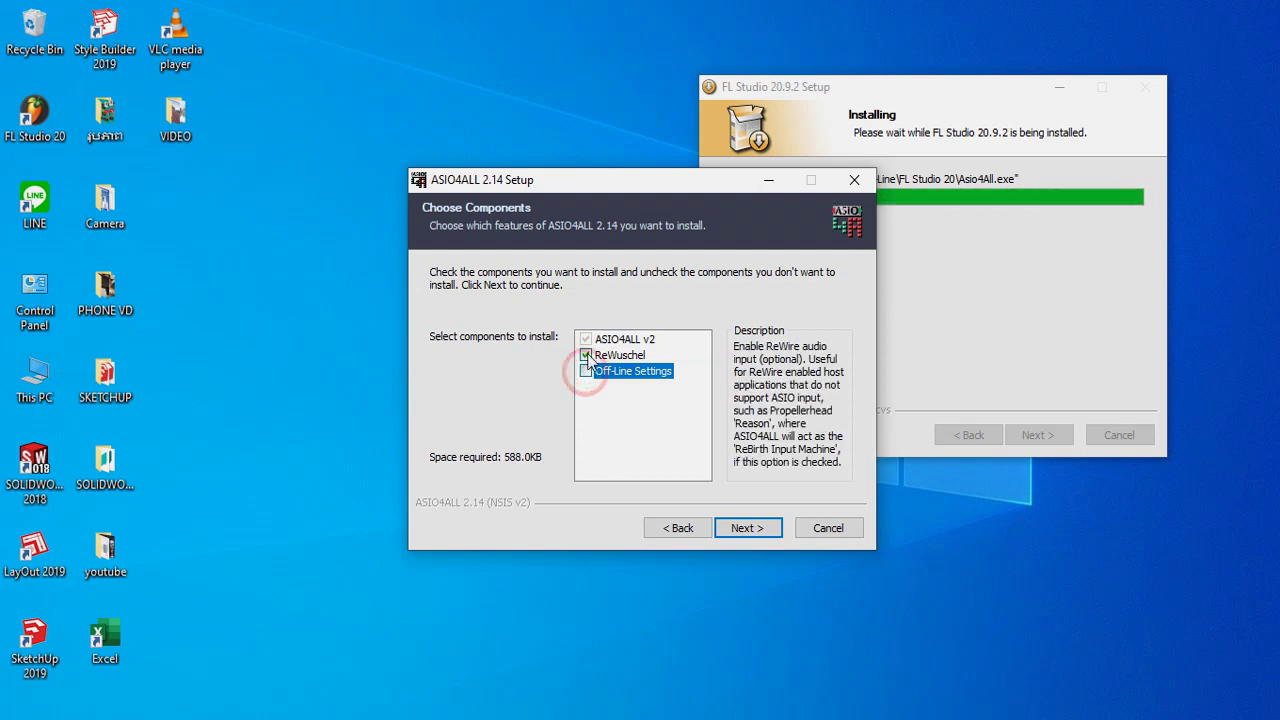
{"action": "left_click", "coordinate": [586, 356]}
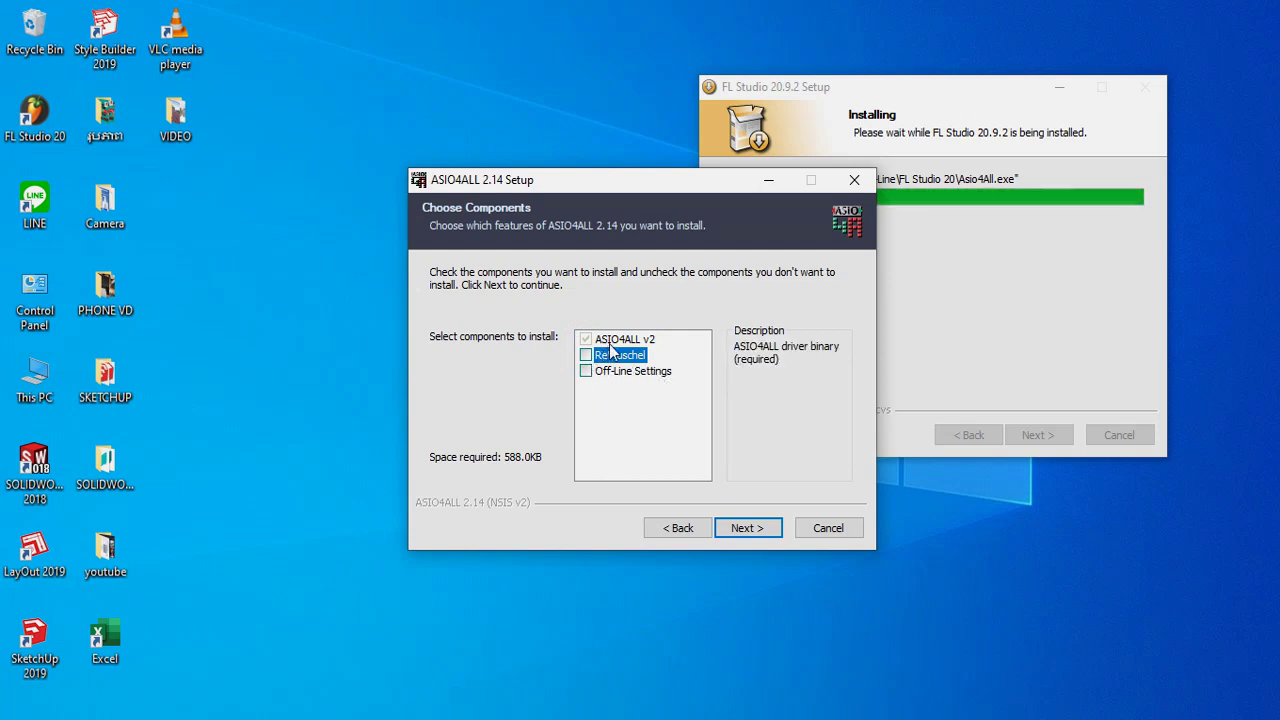
Install only the required ASIO4ALL v2 component in C:\Program Files (x86)\ASIO4ALL v2 and close its setup wizard
{"action": "left_click", "coordinate": [687, 337]}
{"action": "left_click", "coordinate": [752, 529]}
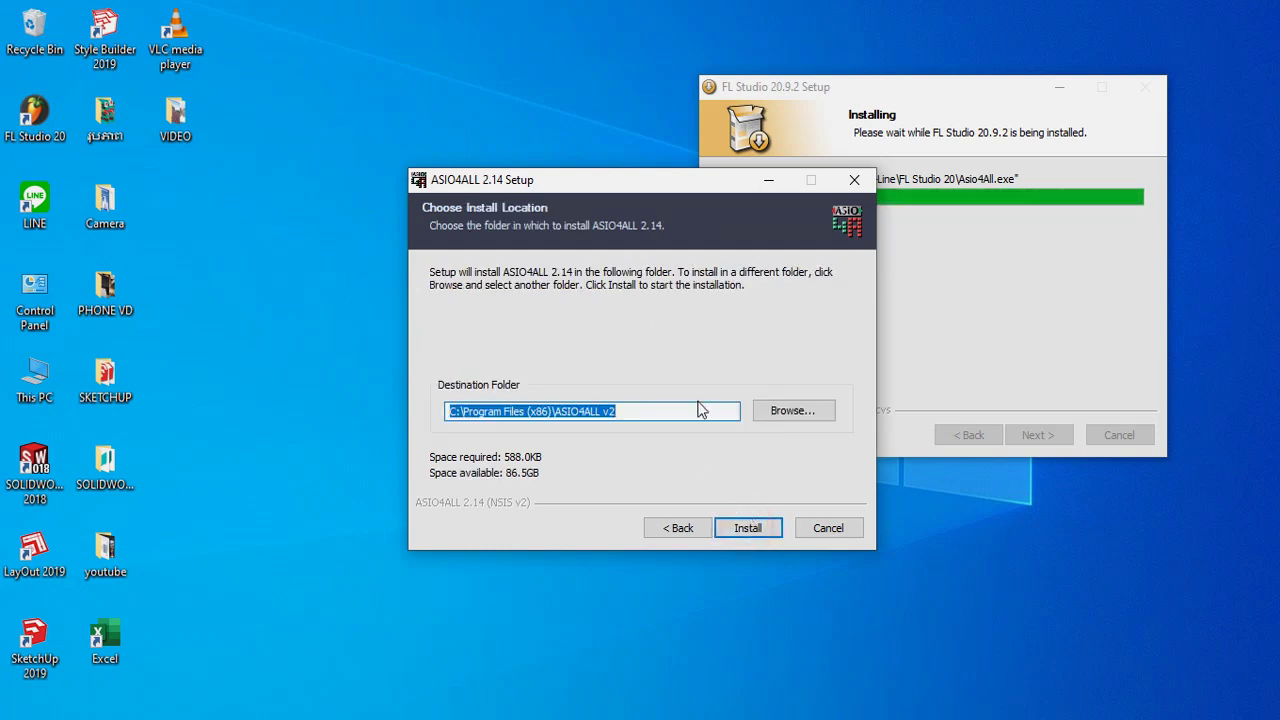
{"action": "left_click", "coordinate": [791, 414]}
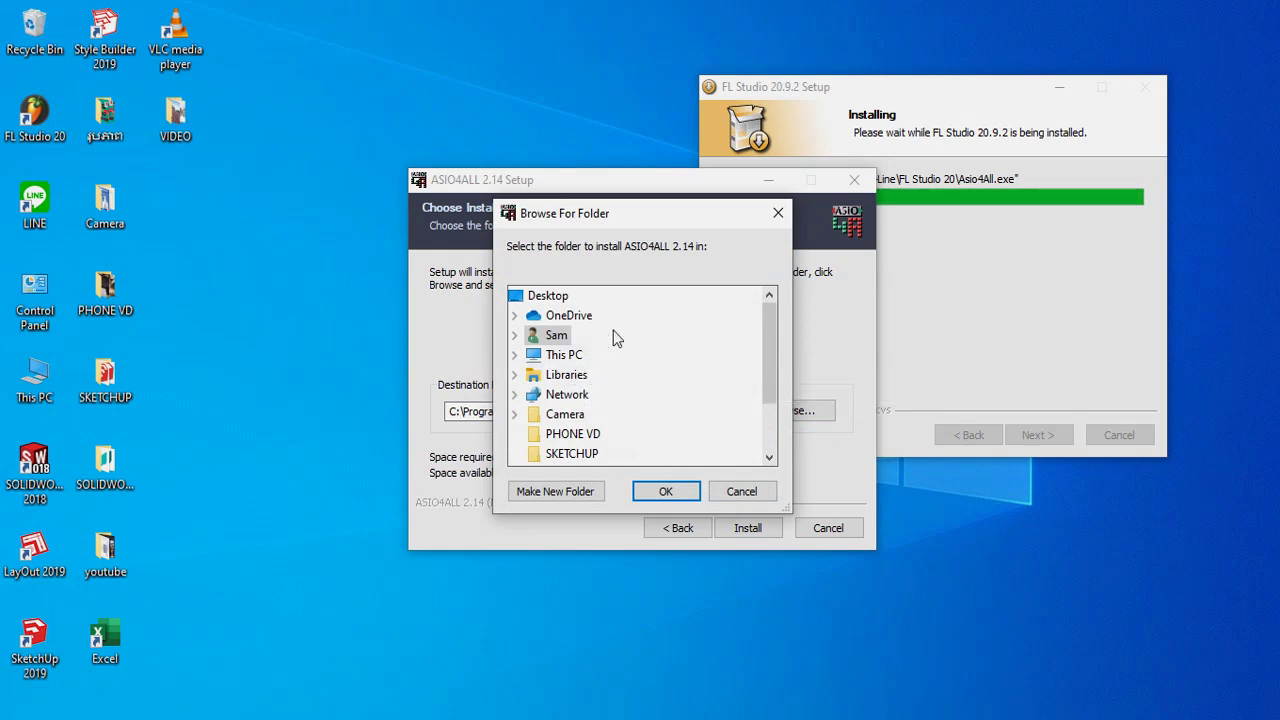
{"action": "left_click", "coordinate": [778, 213]}
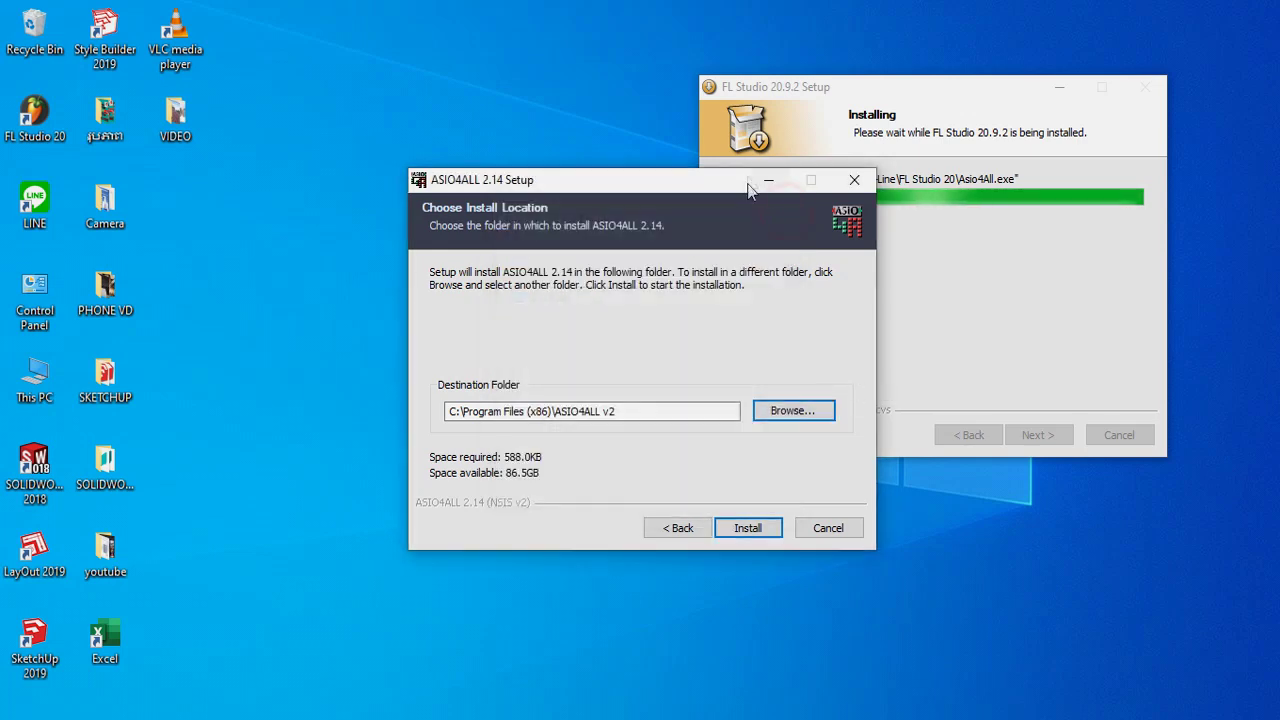
{"action": "left_click", "coordinate": [755, 525]}
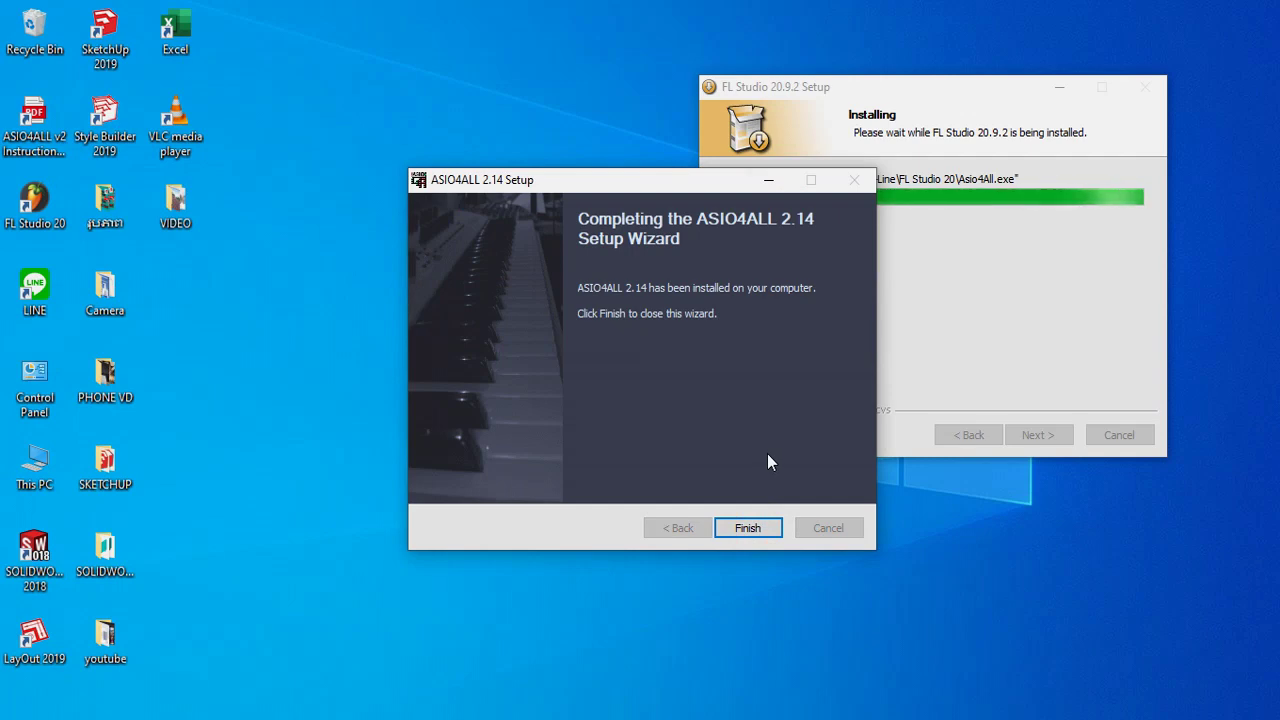
{"action": "left_click", "coordinate": [750, 526]}
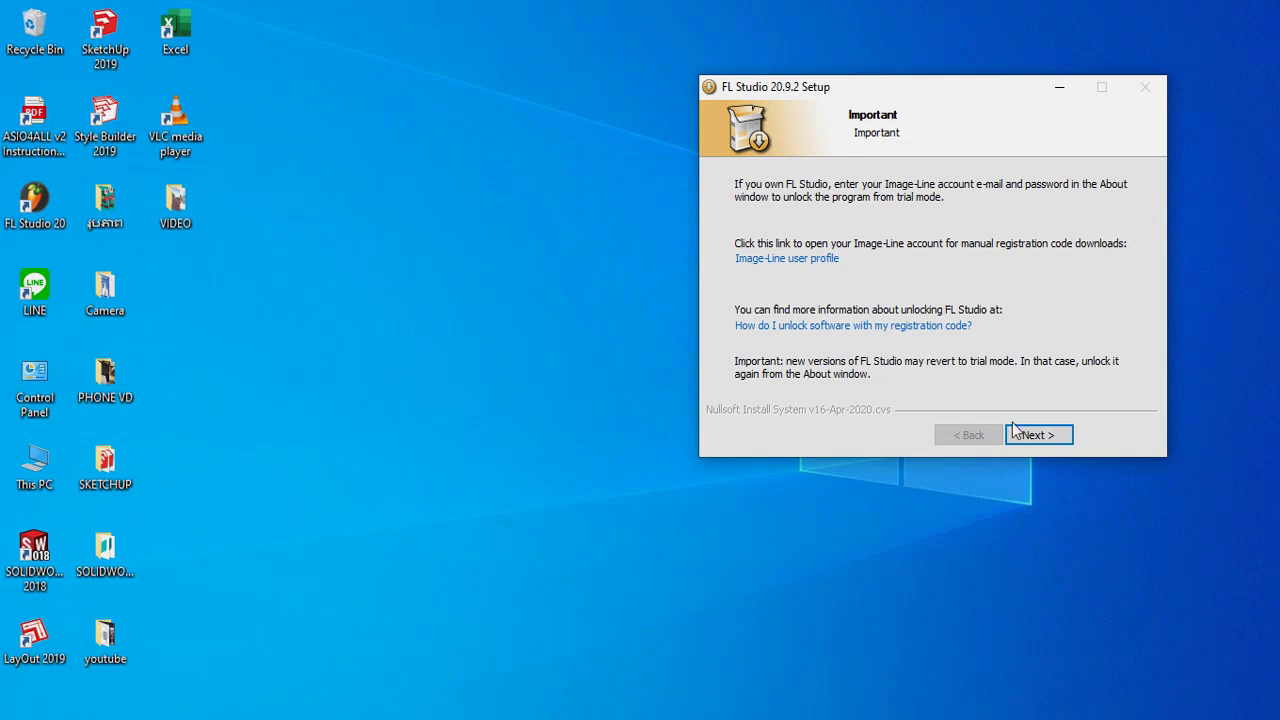
Continue past the unlocking information and finish the FL Studio 20.9.2 setup
{"action": "left_click", "coordinate": [1037, 443]}
{"action": "left_click", "coordinate": [1037, 443]}
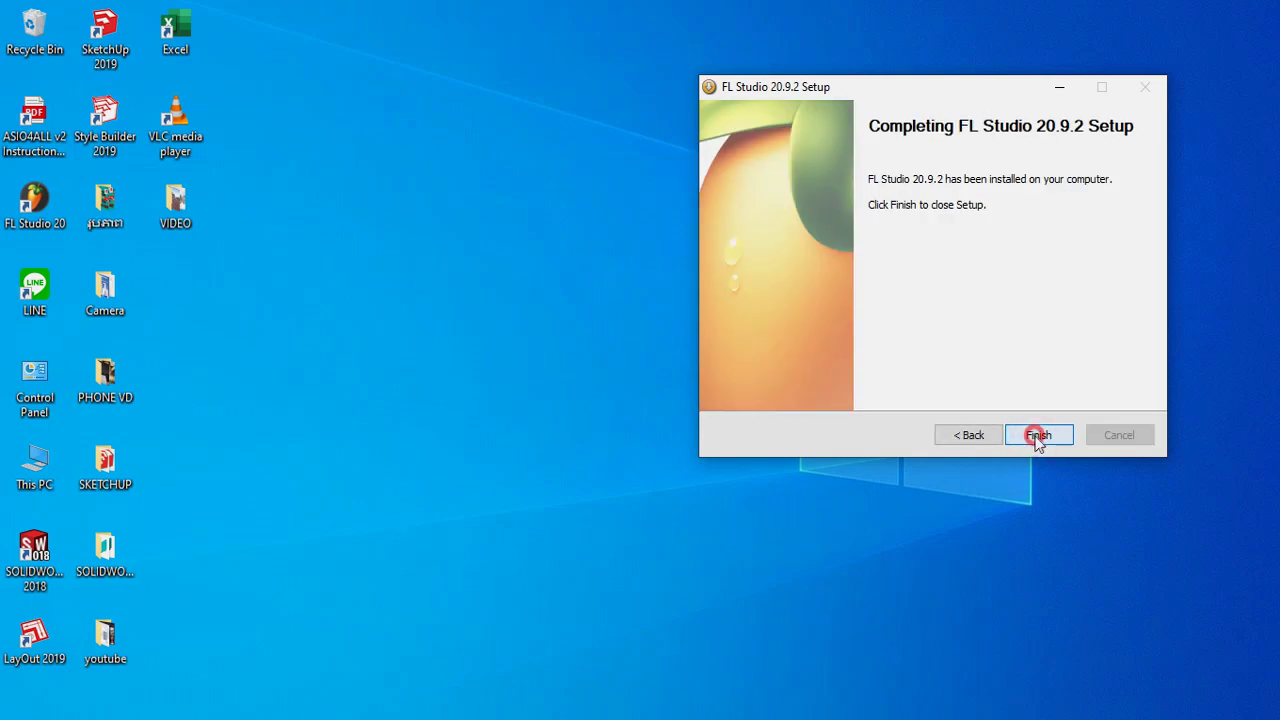
{"action": "left_click", "coordinate": [1038, 438]}
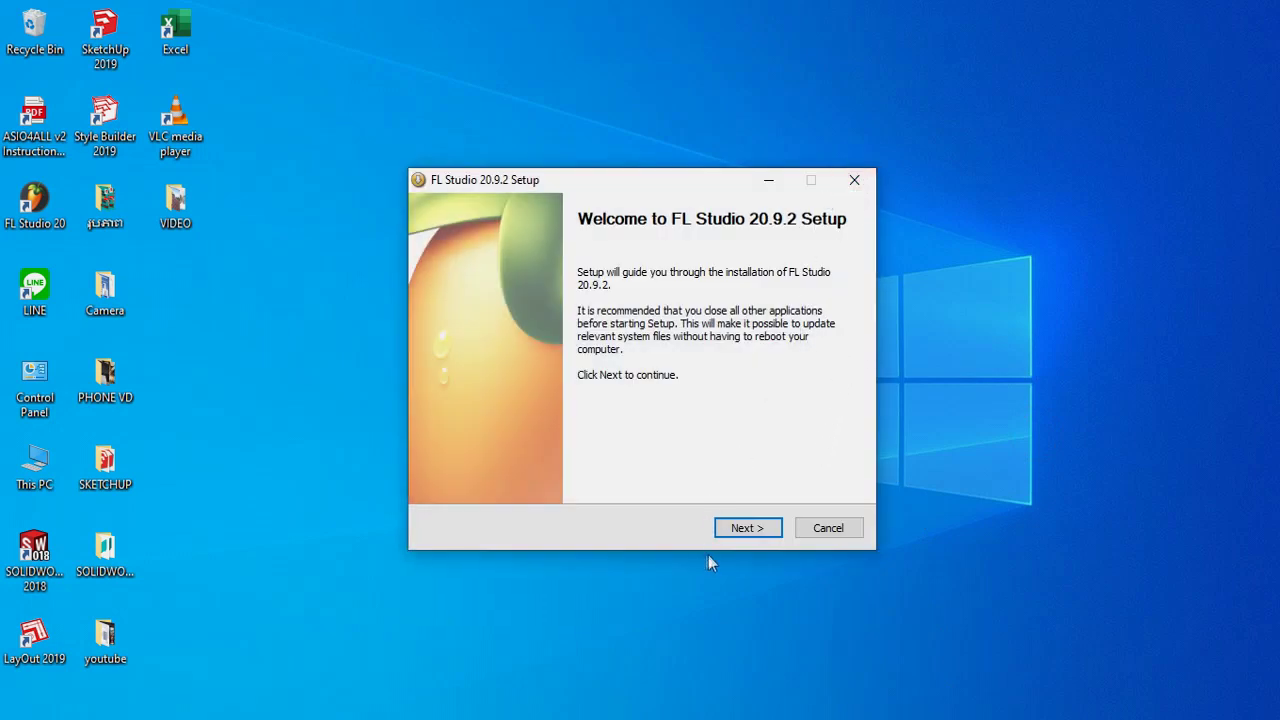
Go through the reopened FL Studio 20.9.2 setup up to the user information page and quit it
{"action": "left_click", "coordinate": [748, 528]}
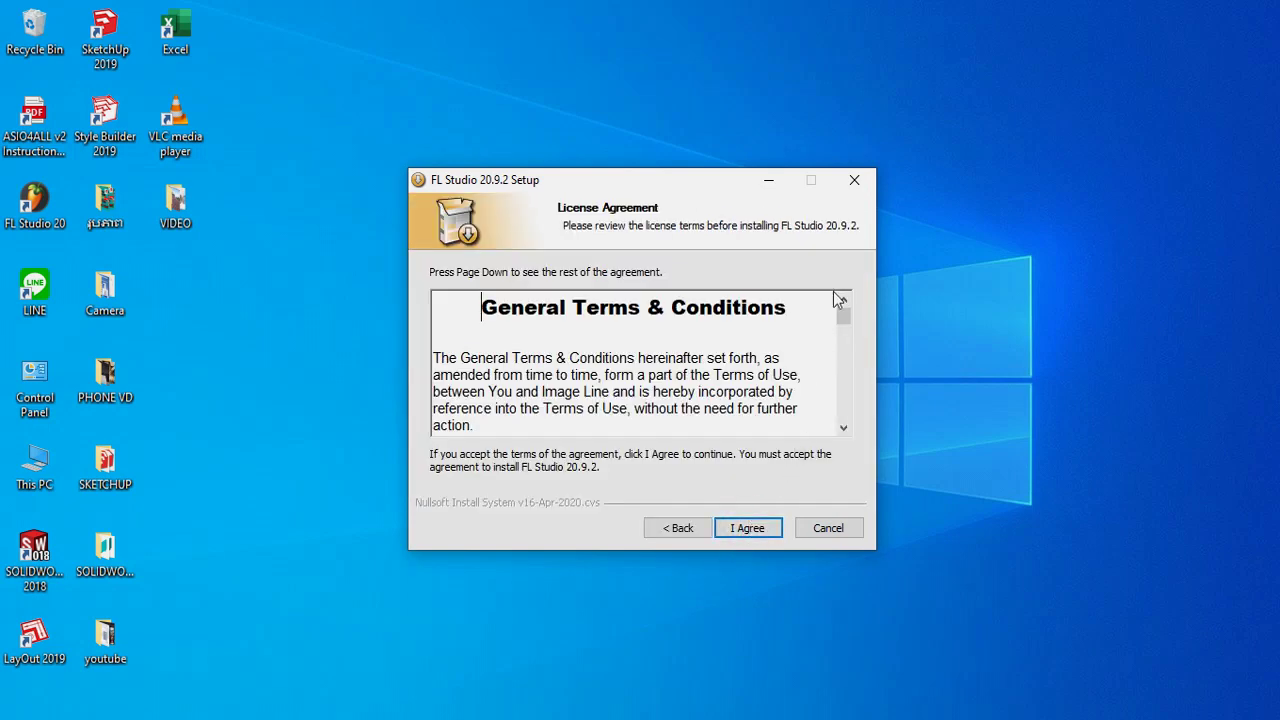
{"action": "left_click", "coordinate": [757, 530]}
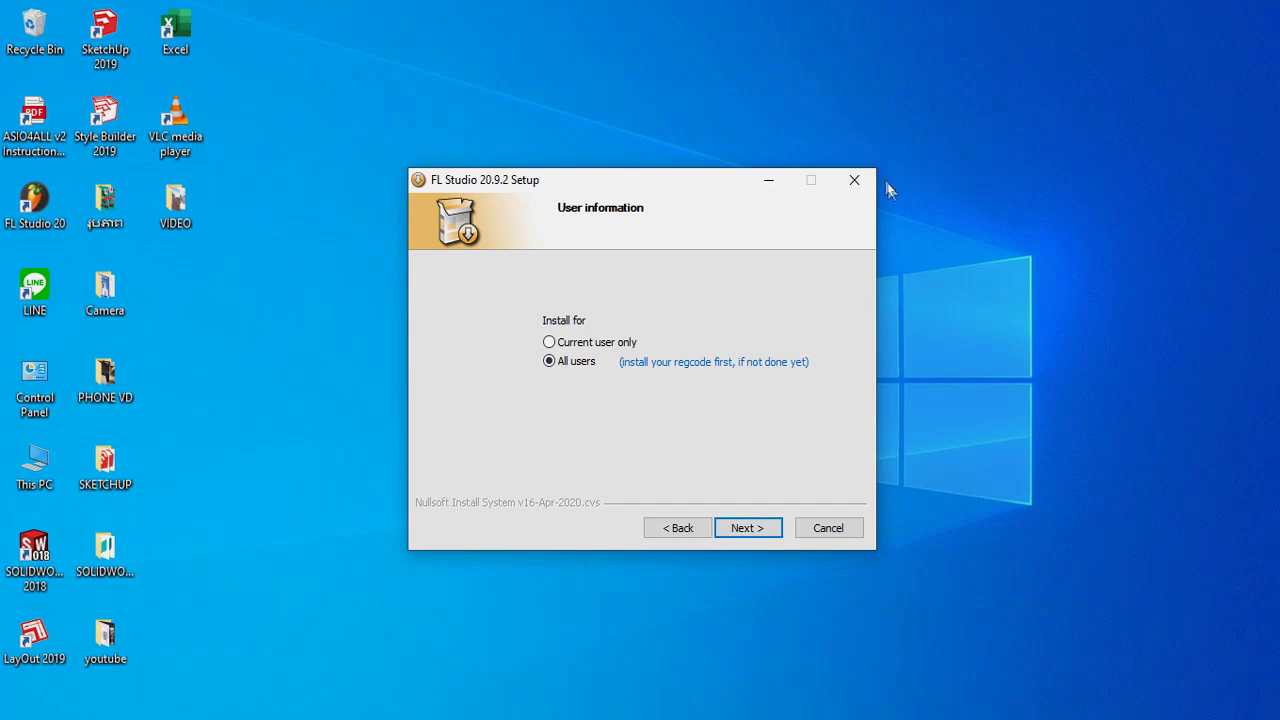
{"action": "left_click", "coordinate": [854, 180]}
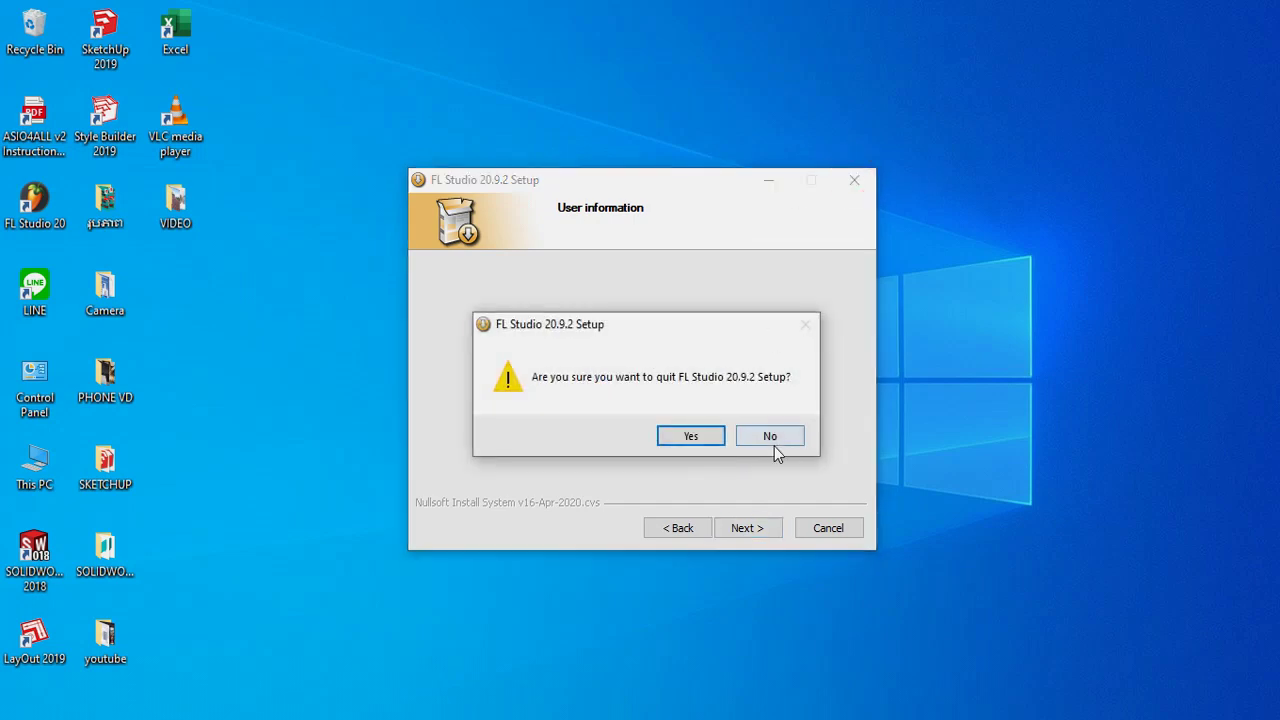
{"action": "left_click", "coordinate": [776, 438]}
{"action": "left_click", "coordinate": [854, 180]}
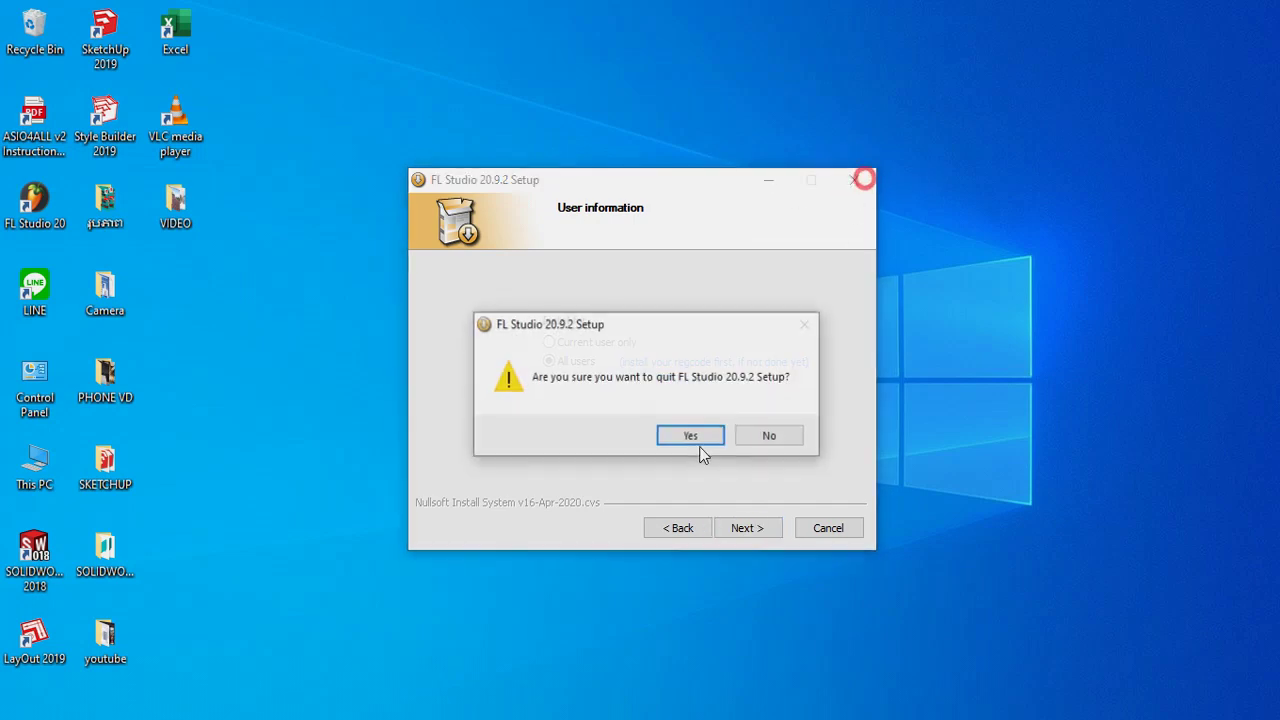
{"action": "left_click", "coordinate": [709, 431]}
{"action": "right_click", "coordinate": [714, 131]}
{"action": "left_click", "coordinate": [745, 220]}
{"action": "right_click", "coordinate": [668, 215]}
{"action": "left_click", "coordinate": [723, 304]}
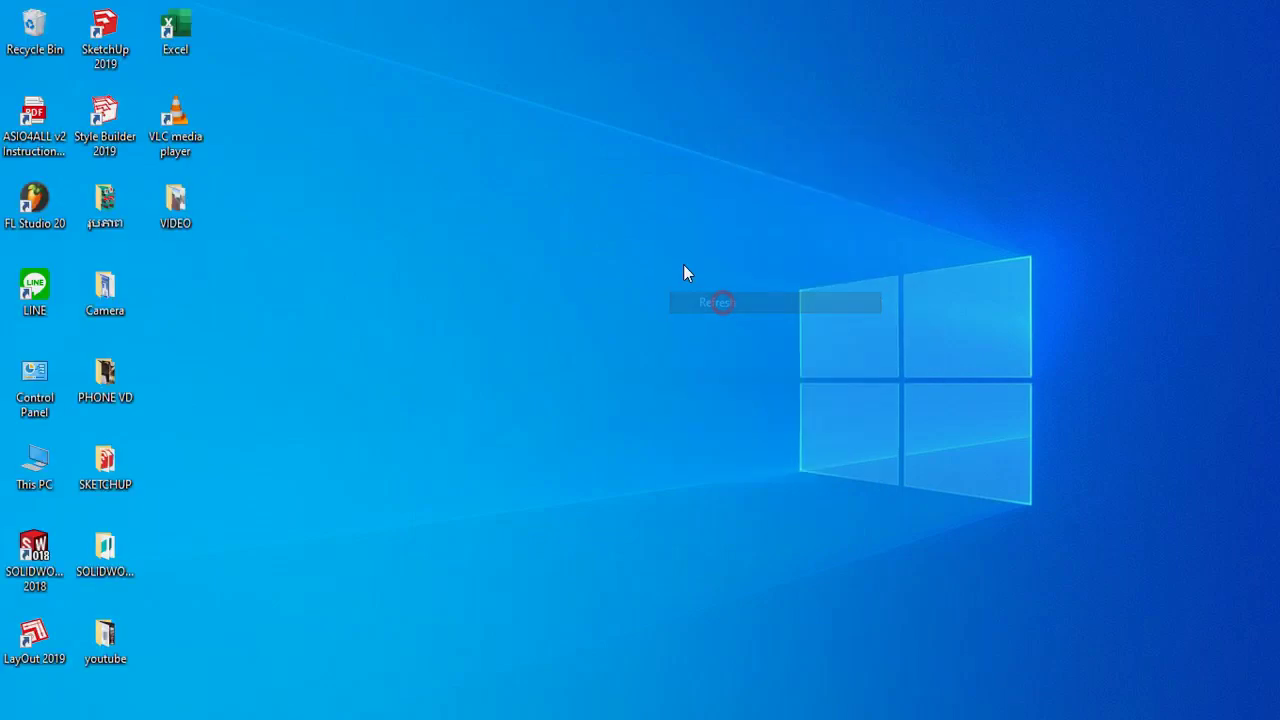
{"action": "right_click", "coordinate": [685, 266]}
{"action": "left_click", "coordinate": [724, 353]}
{"action": "right_click", "coordinate": [639, 201]}
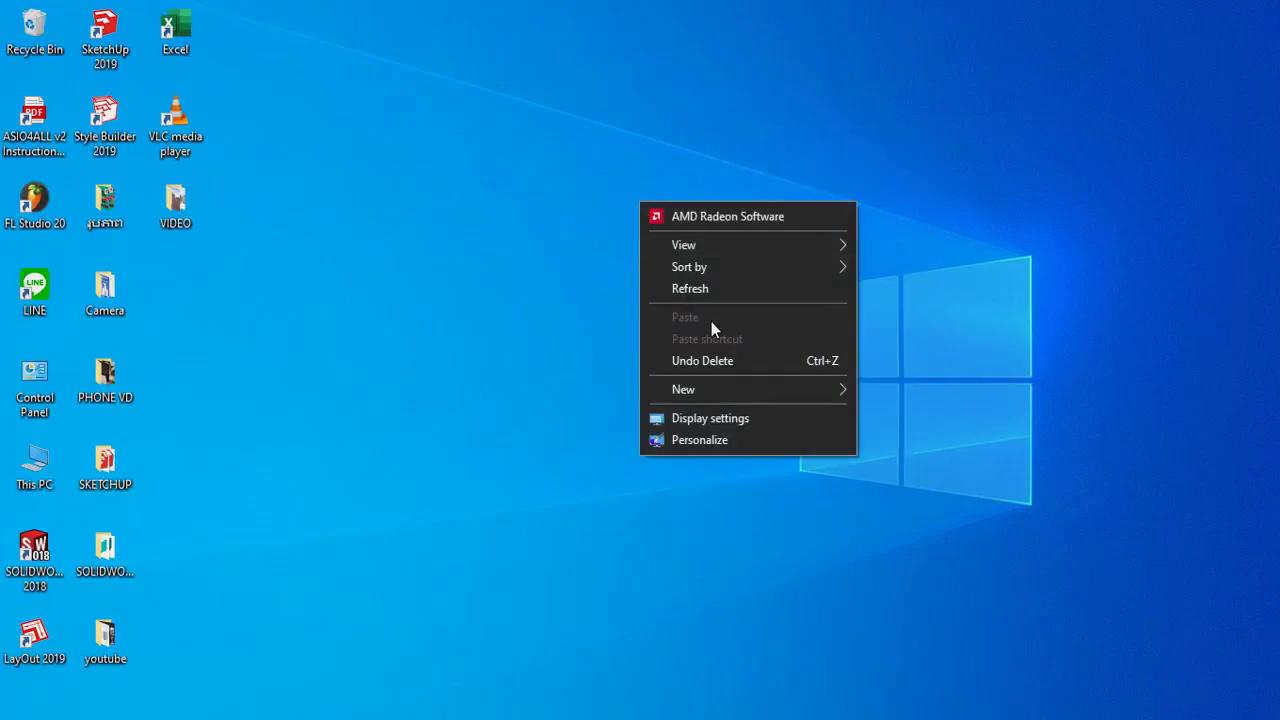
{"action": "left_click", "coordinate": [711, 292]}
Move the FL Studio 20 shortcut to the end of the desktop icons and refresh the desktop
{"action": "left_click_drag", "start_coordinate": [40, 200], "coordinate": [535, 281]}
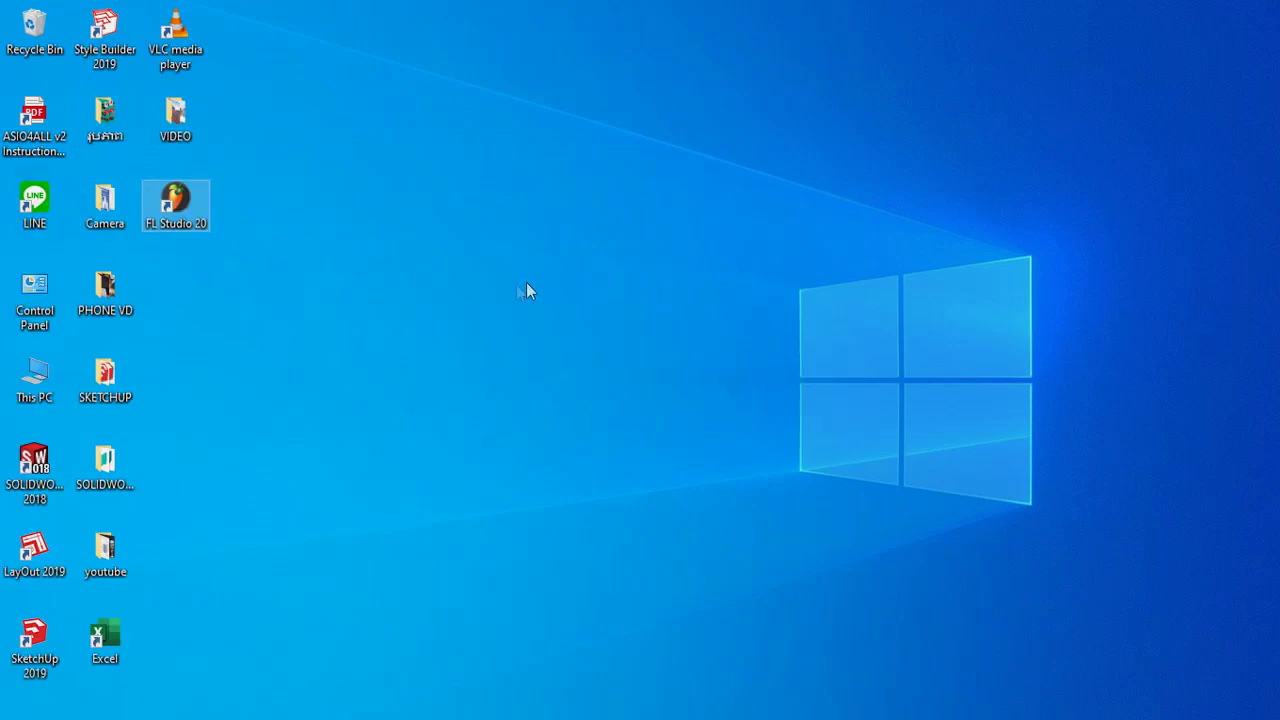
{"action": "left_click", "coordinate": [330, 180]}
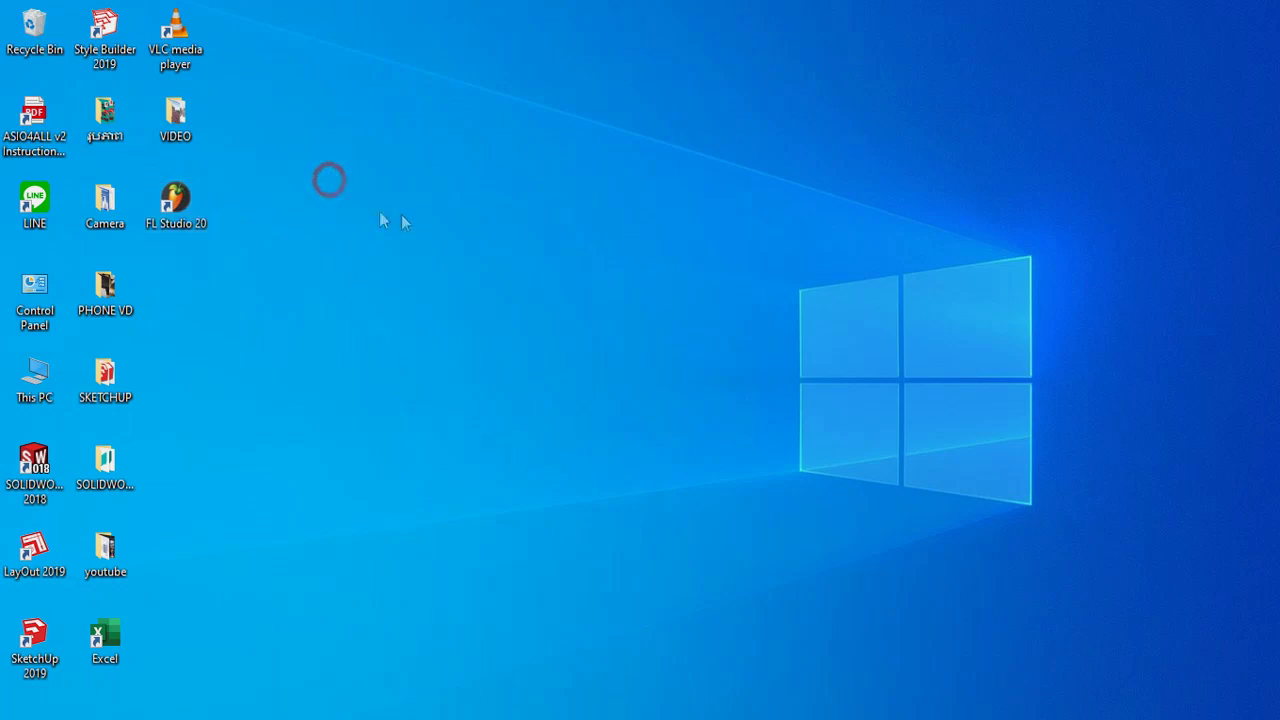
{"action": "right_click", "coordinate": [410, 212]}
{"action": "left_click", "coordinate": [462, 301]}
{"action": "right_click", "coordinate": [573, 117]}
{"action": "left_click", "coordinate": [626, 200]}
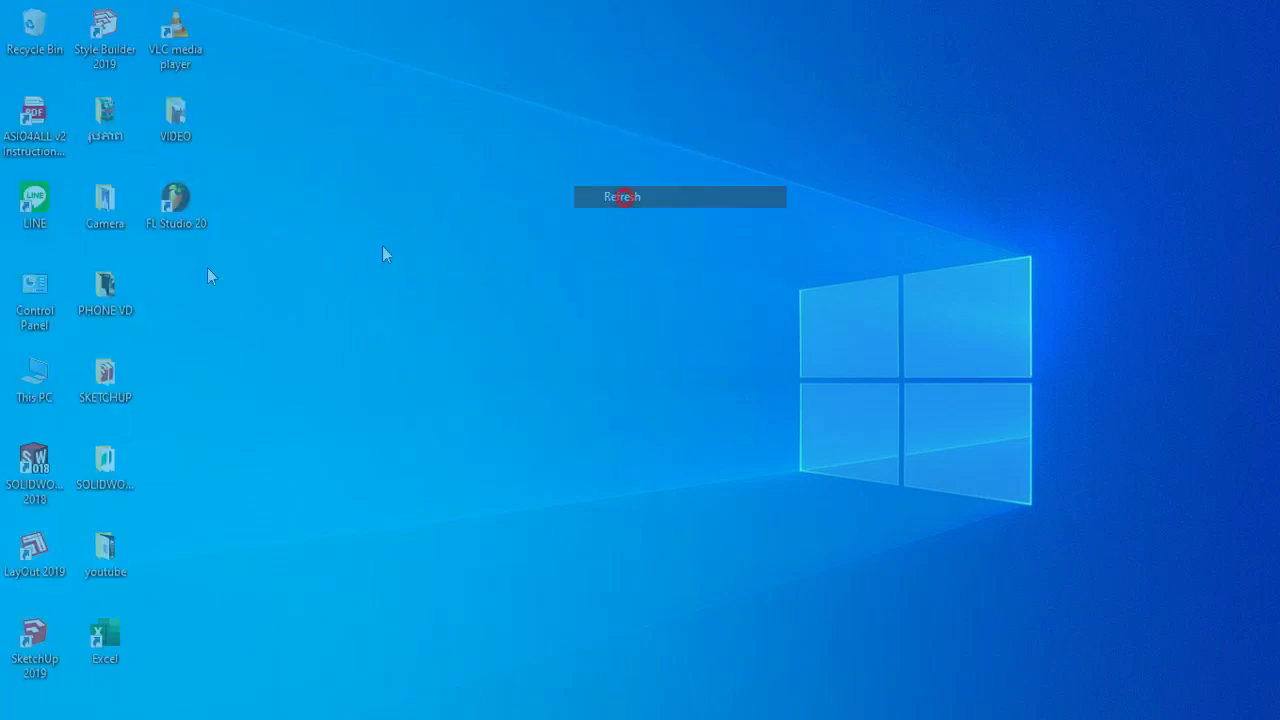
Launch FL Studio 20 from its desktop shortcut and continue in trial mode
{"action": "left_click", "coordinate": [168, 215]}
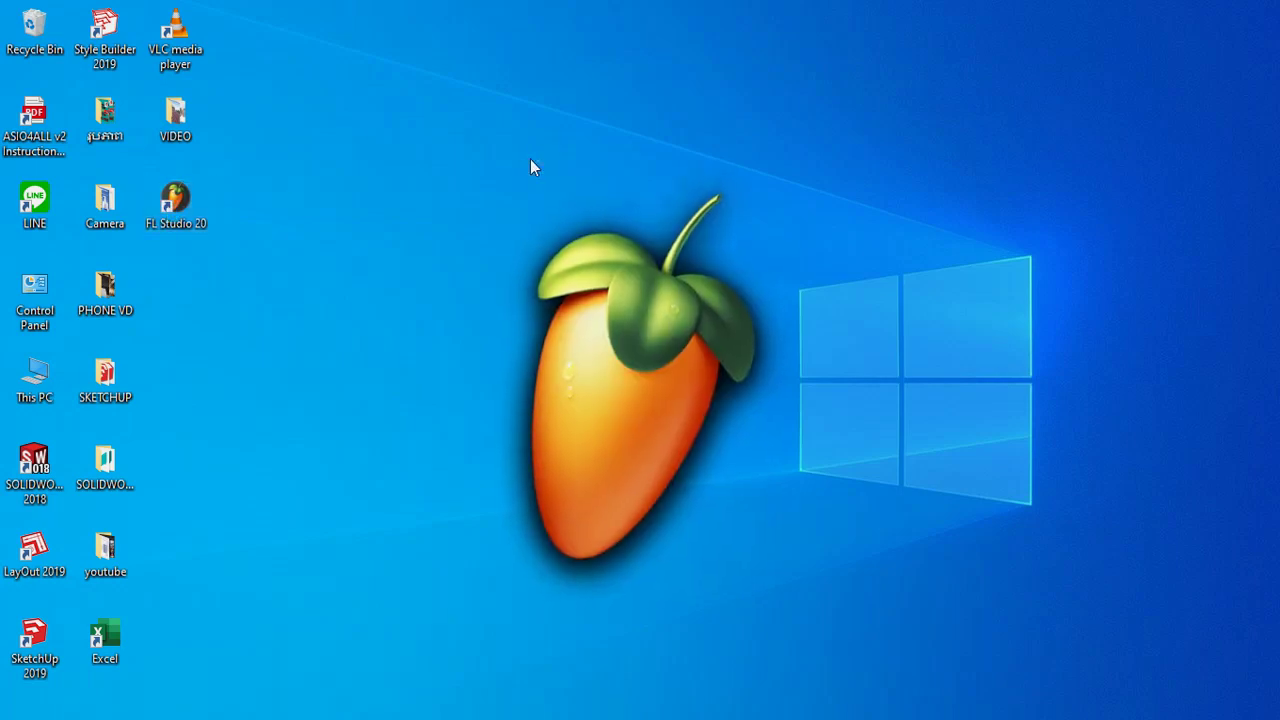
{"action": "key", "text": "XF86MonBrightnessUp"}
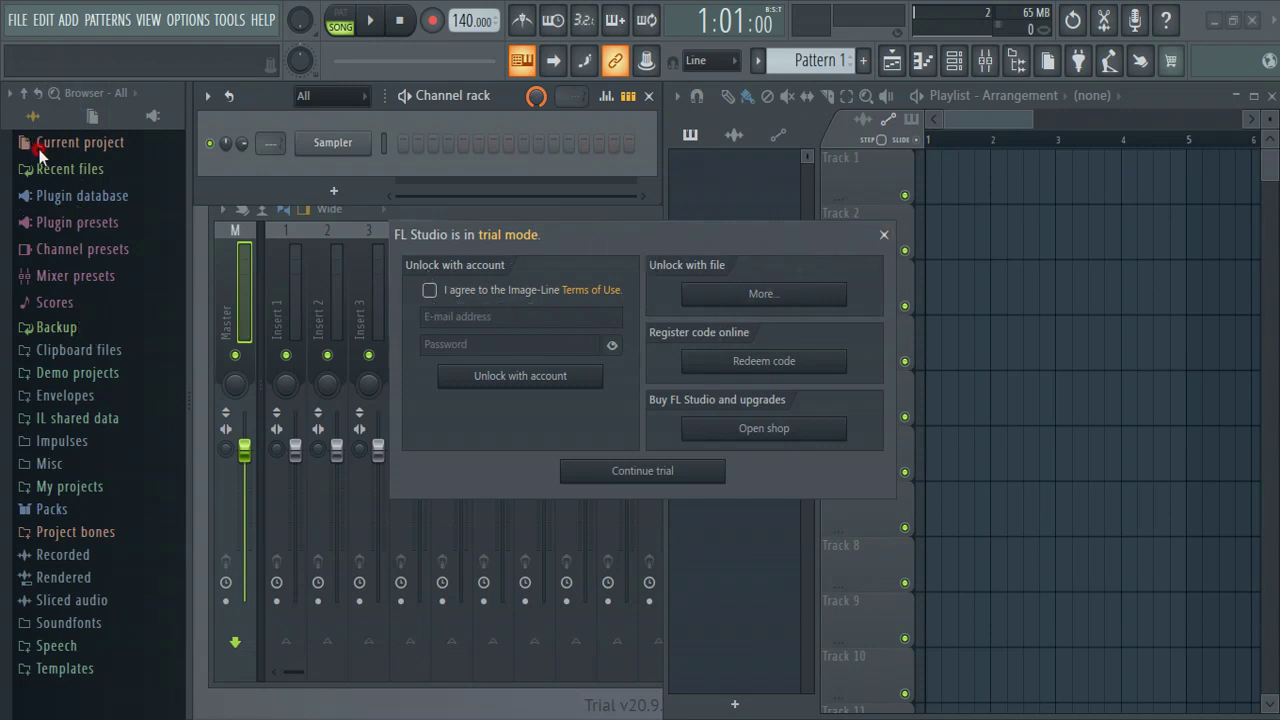
{"action": "left_click", "coordinate": [660, 471]}
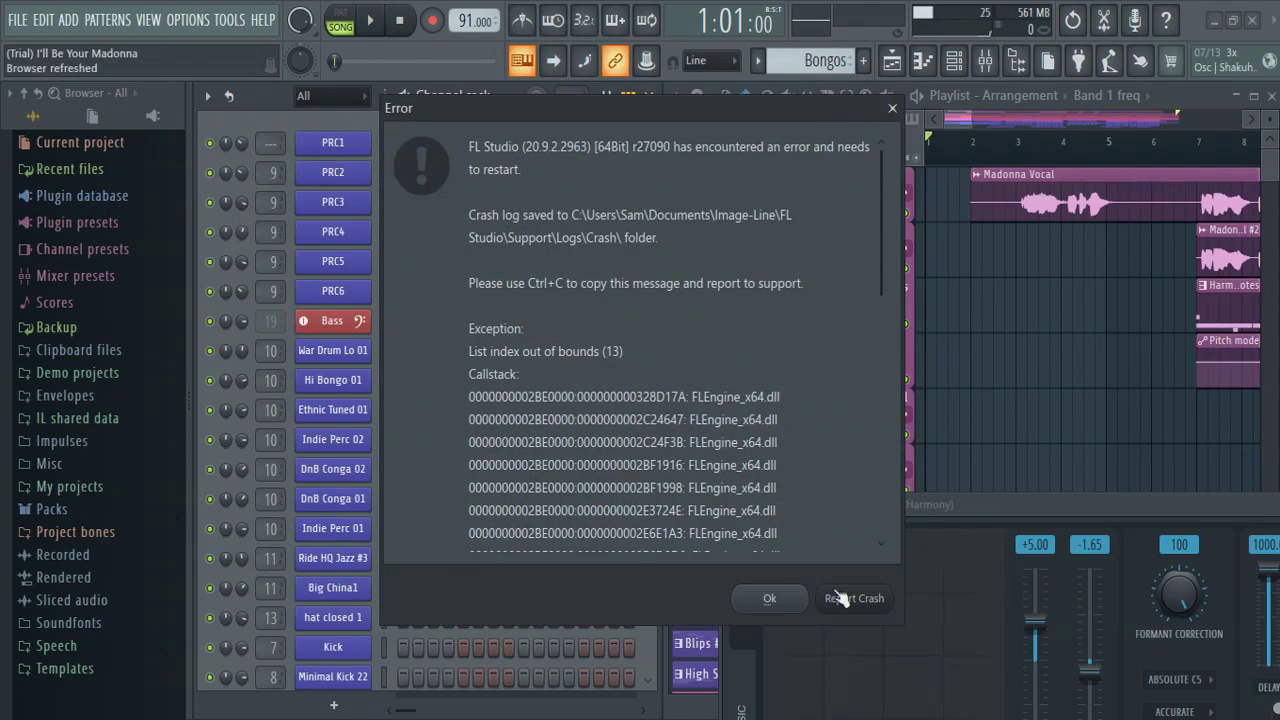
Dismiss the crash error message, then view the PRC1 channel's sampler settings and close them
{"action": "left_click", "coordinate": [769, 599]}
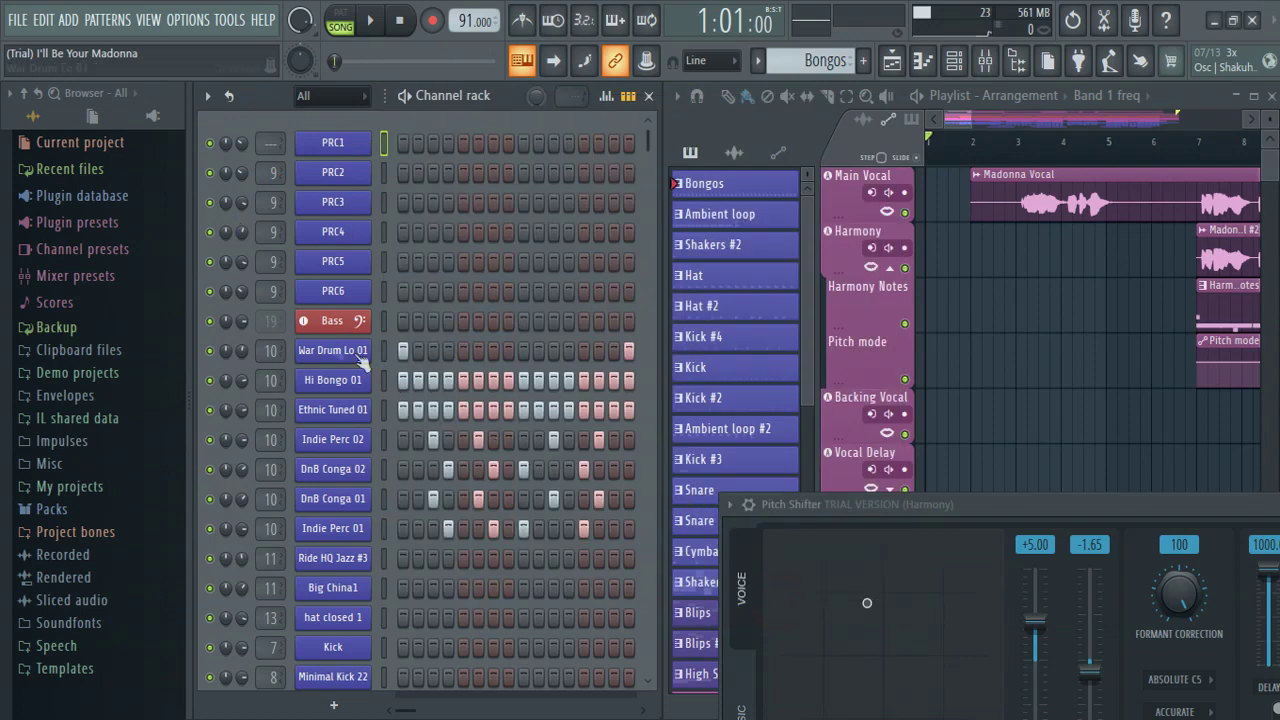
{"action": "left_click", "coordinate": [340, 145]}
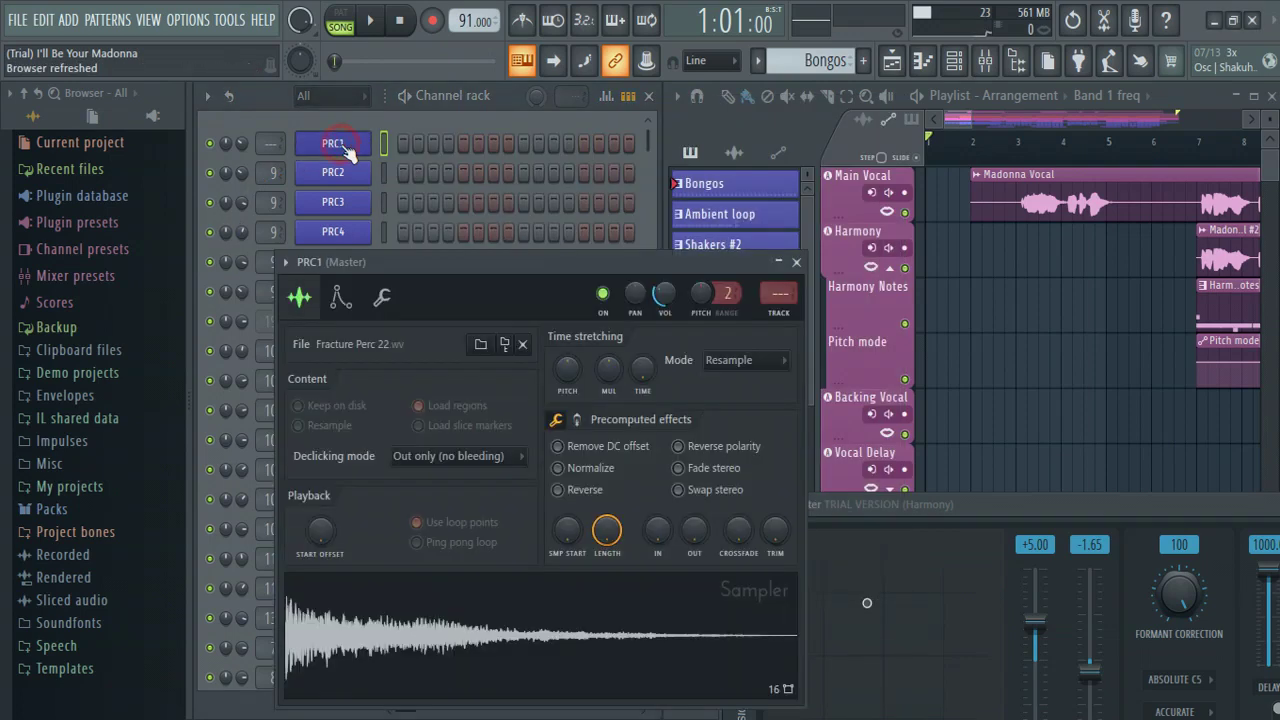
{"action": "left_click", "coordinate": [797, 261]}
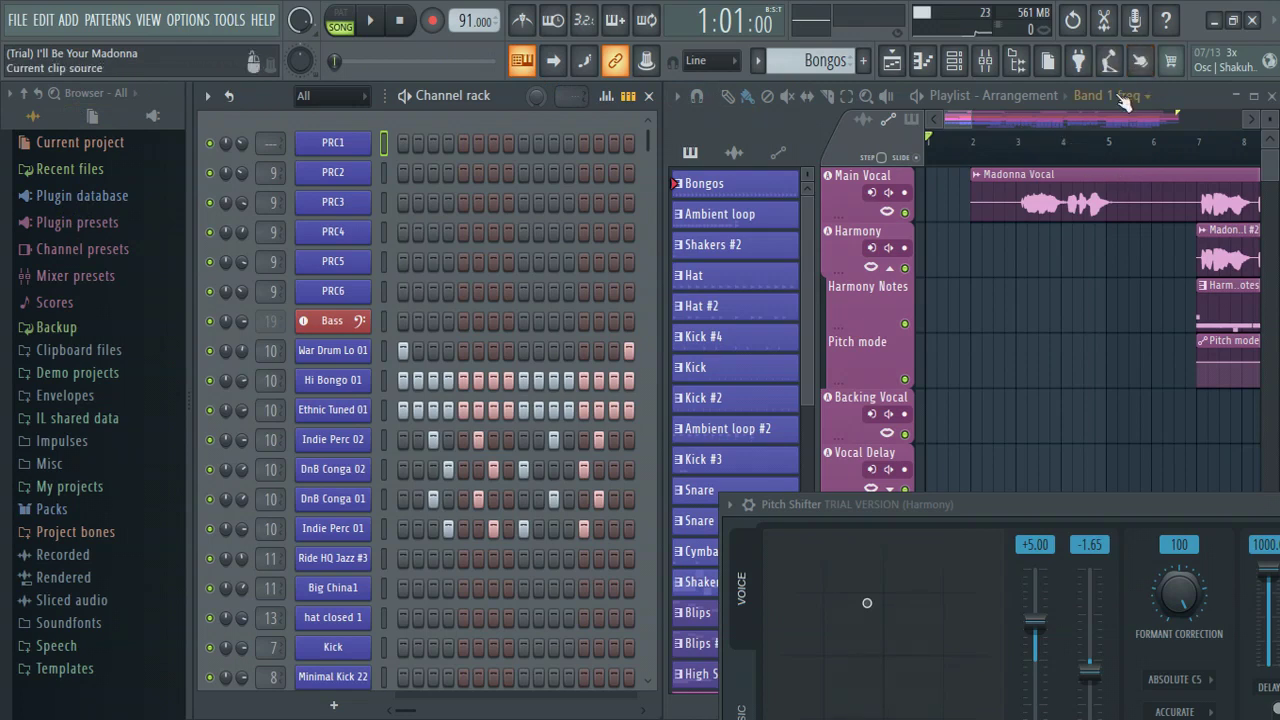
Look through the playlist's vocal and bass tracks and minimize the program window to return to the desktop
{"action": "scroll", "coordinate": [1108, 254], "scroll_direction": "down", "scroll_amount": 2}
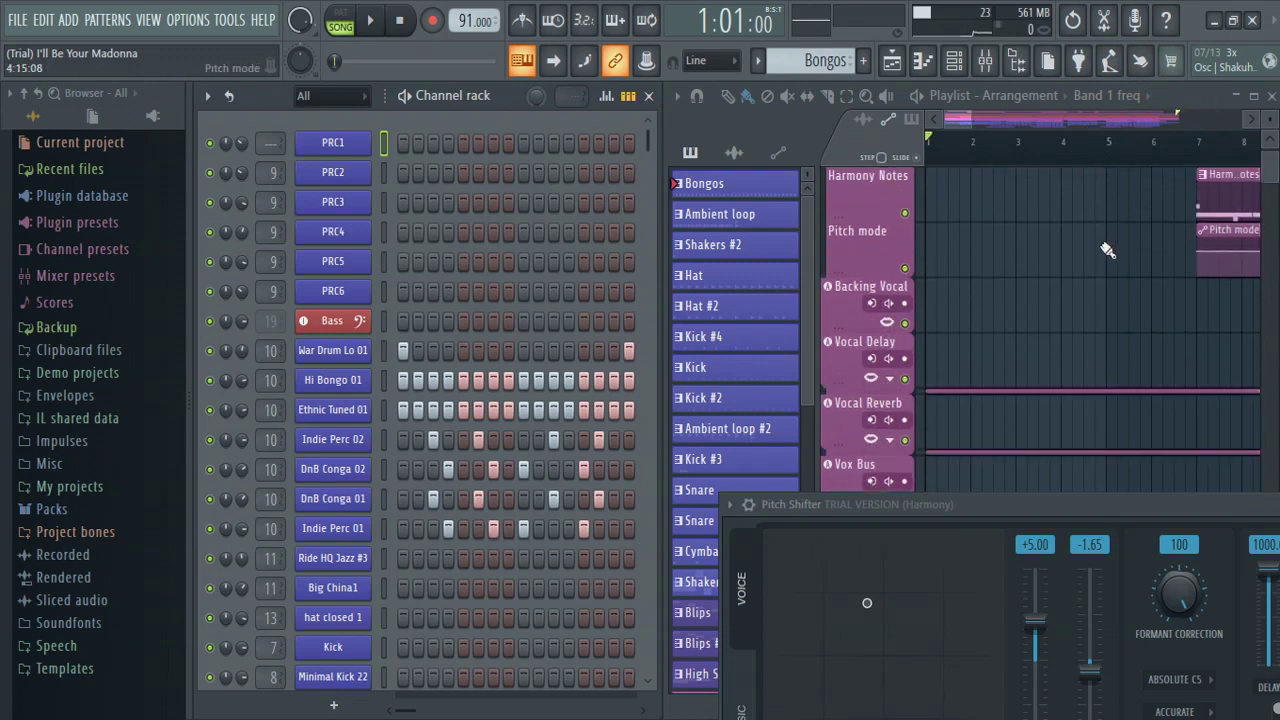
{"action": "scroll", "coordinate": [1000, 252], "scroll_direction": "down", "scroll_amount": 6}
{"action": "scroll", "coordinate": [858, 284], "scroll_direction": "up", "scroll_amount": 4}
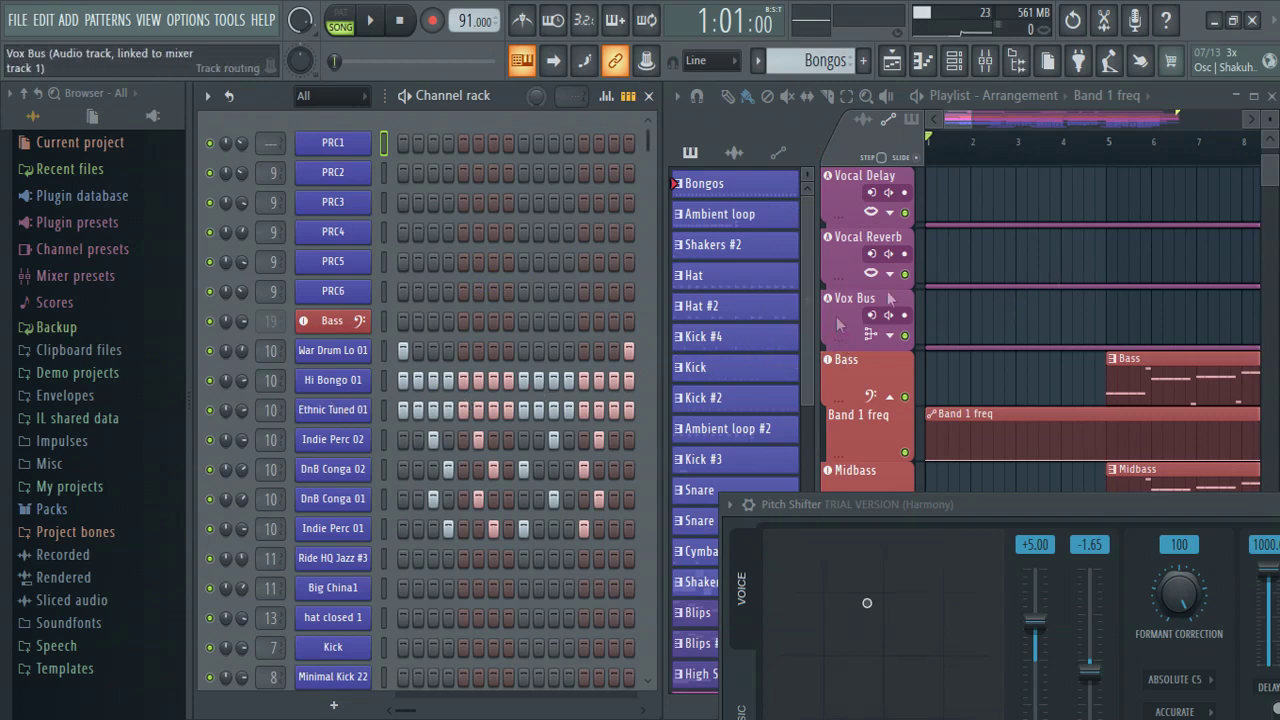
{"action": "left_click", "coordinate": [1212, 20]}
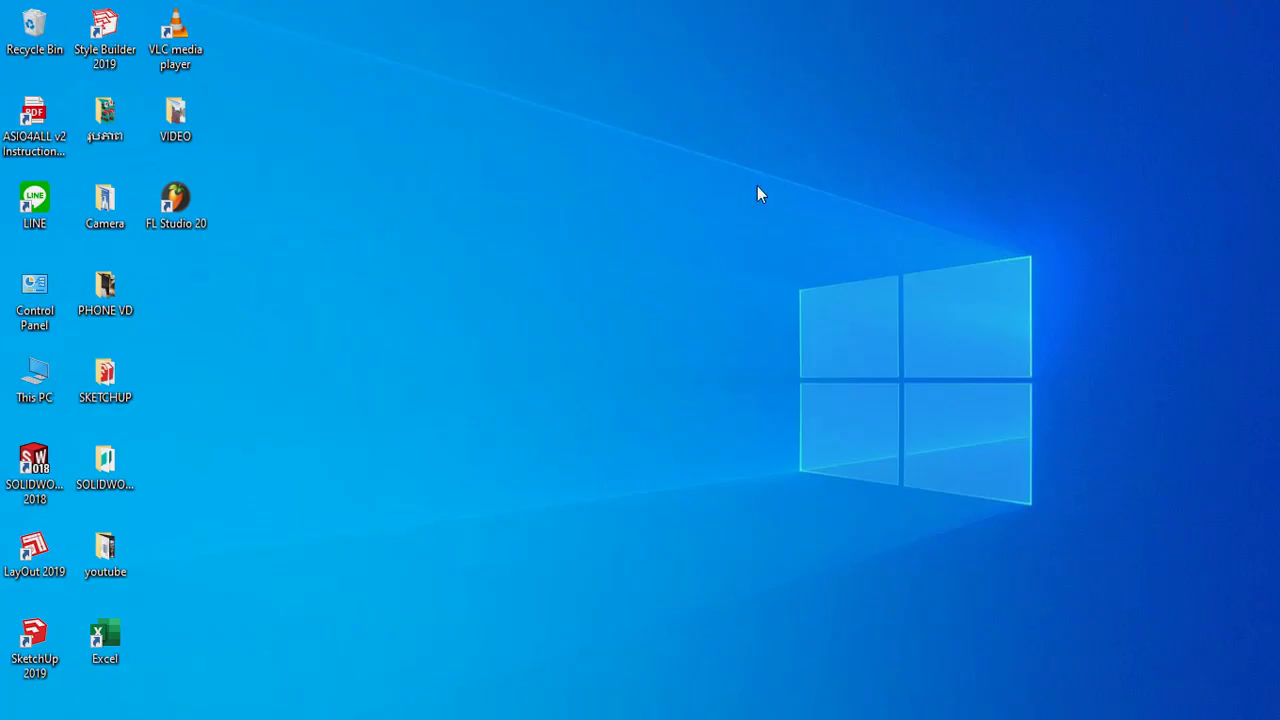